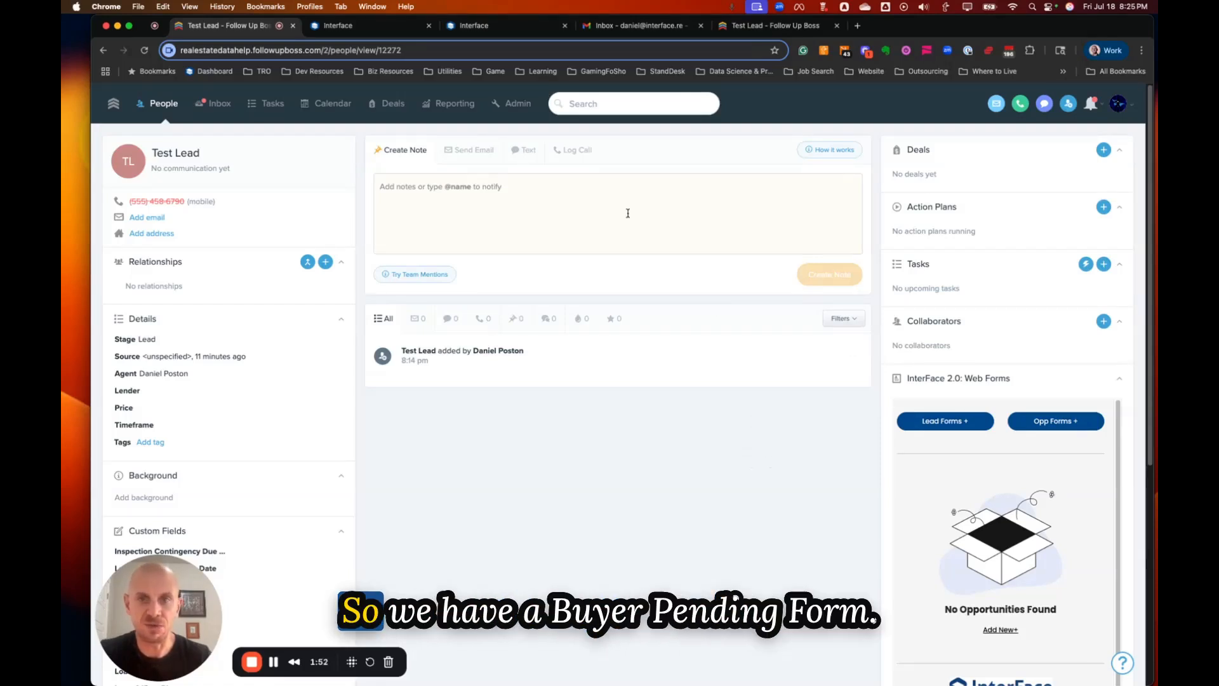
Review the Buyer Pending Form and the Buyer Pending Form (Approval) in the form builder.
left_click(359, 28)
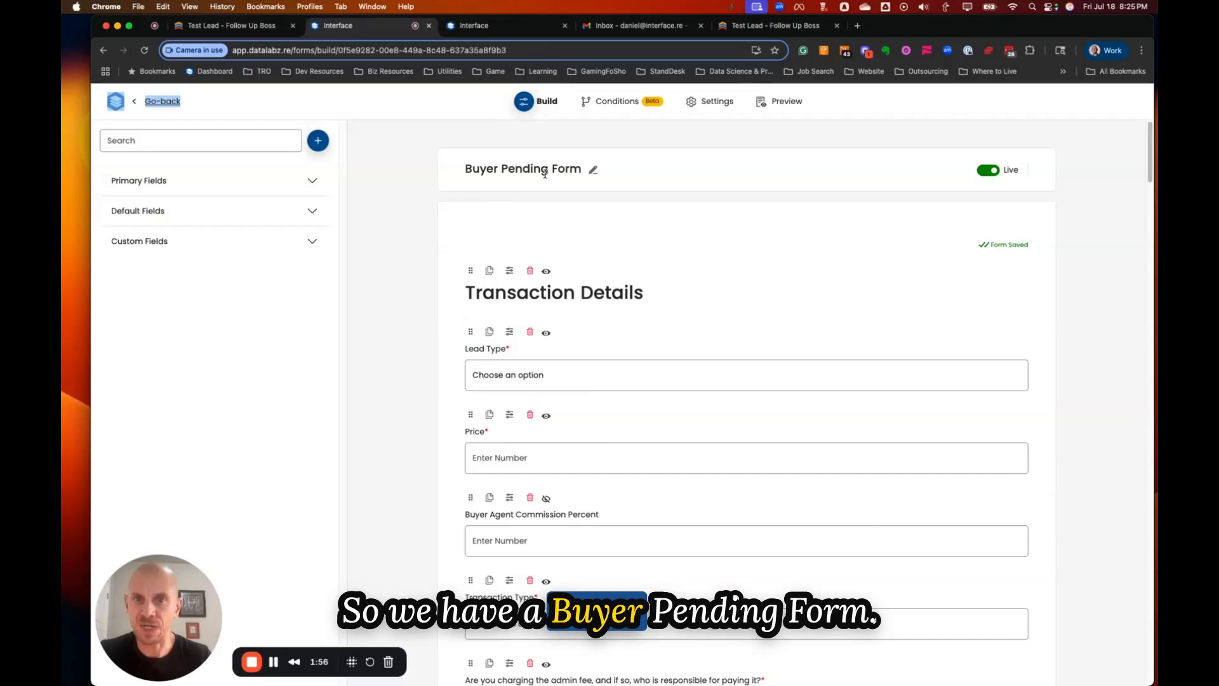
scroll(527, 336, "down", 3)
scroll(514, 293, "down", 6)
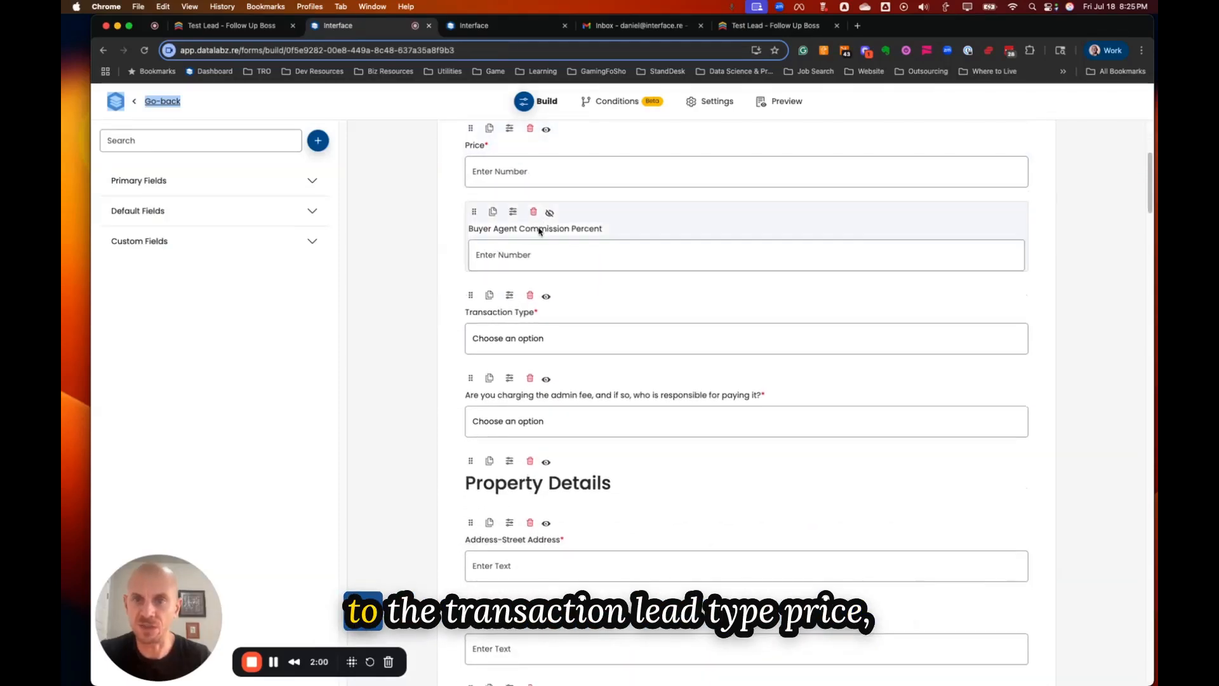
scroll(525, 294, "up", 4)
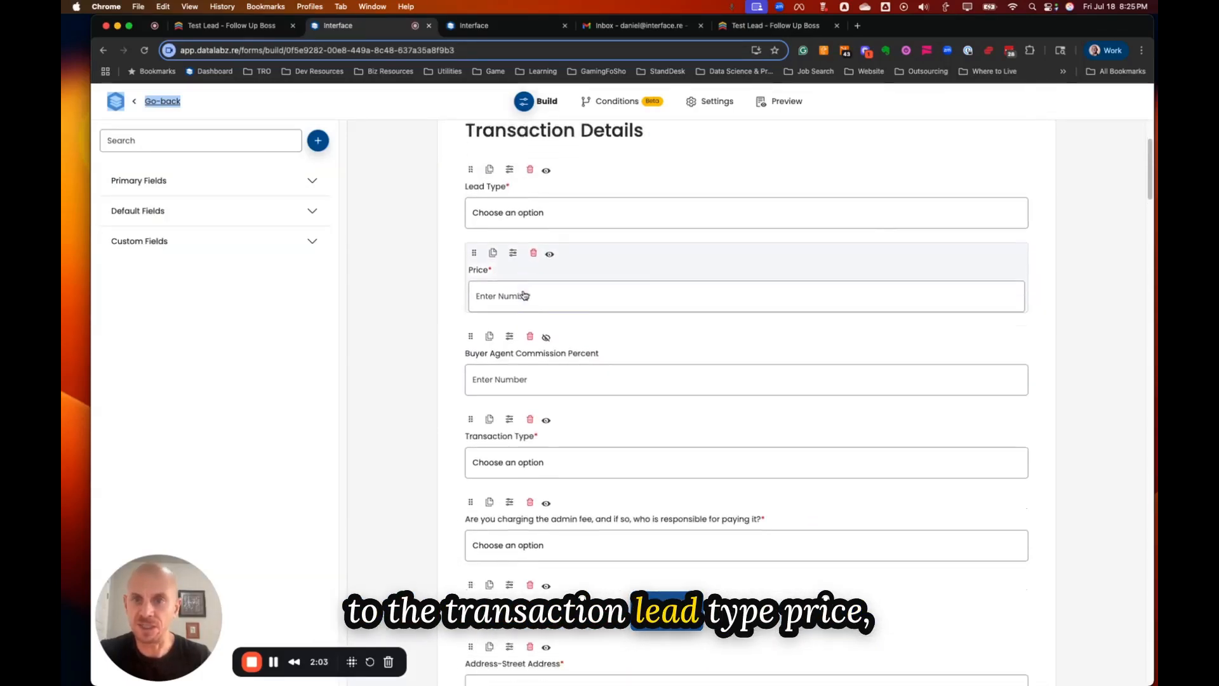
scroll(572, 349, "down", 1)
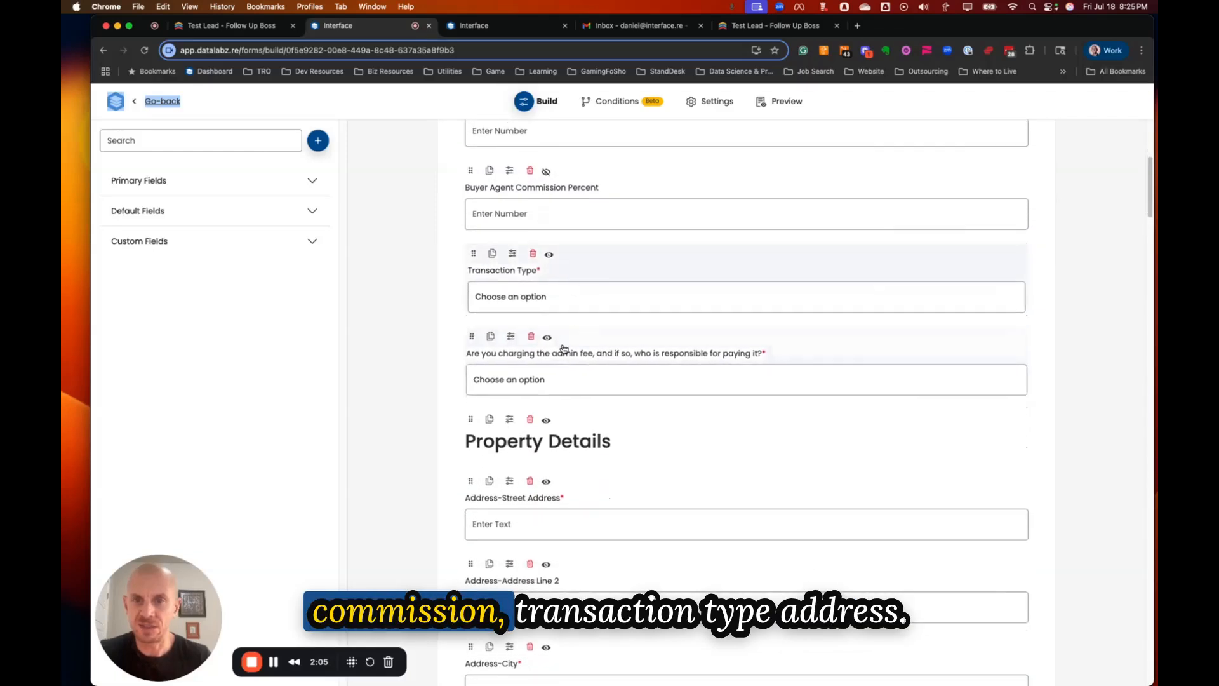
scroll(566, 397, "down", 1)
scroll(568, 418, "down", 5)
scroll(611, 426, "down", 5)
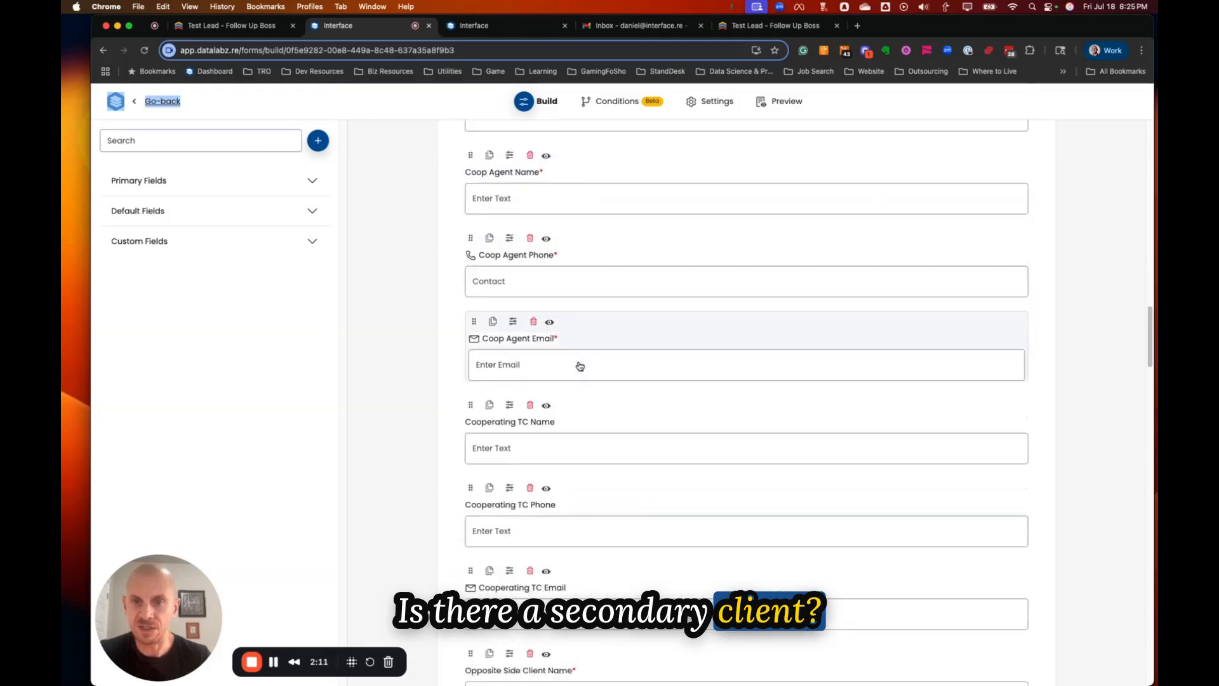
scroll(571, 372, "down", 4)
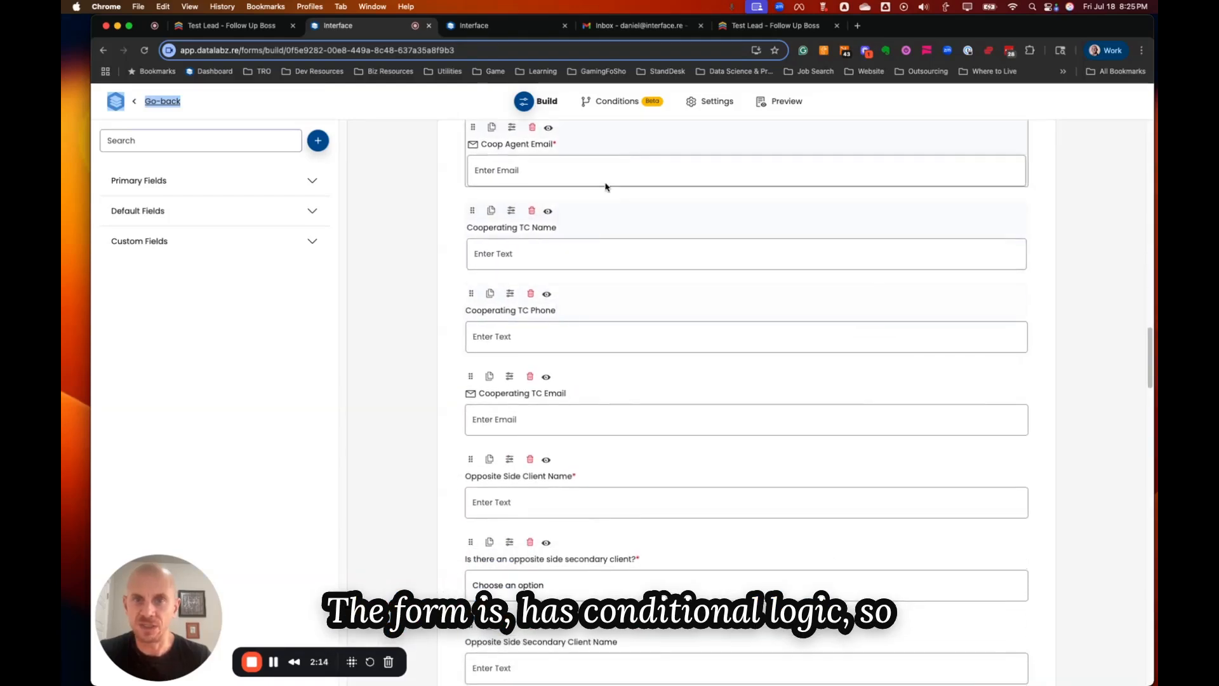
scroll(531, 375, "down", 12)
scroll(532, 384, "down", 9)
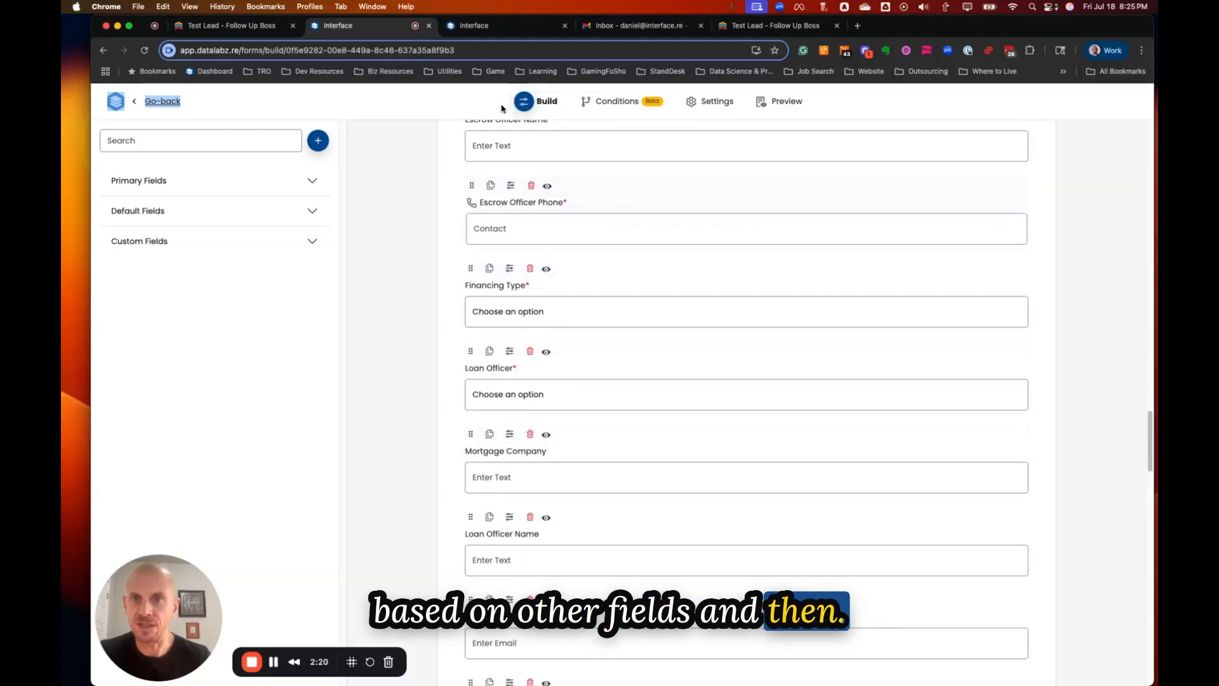
left_click(493, 27)
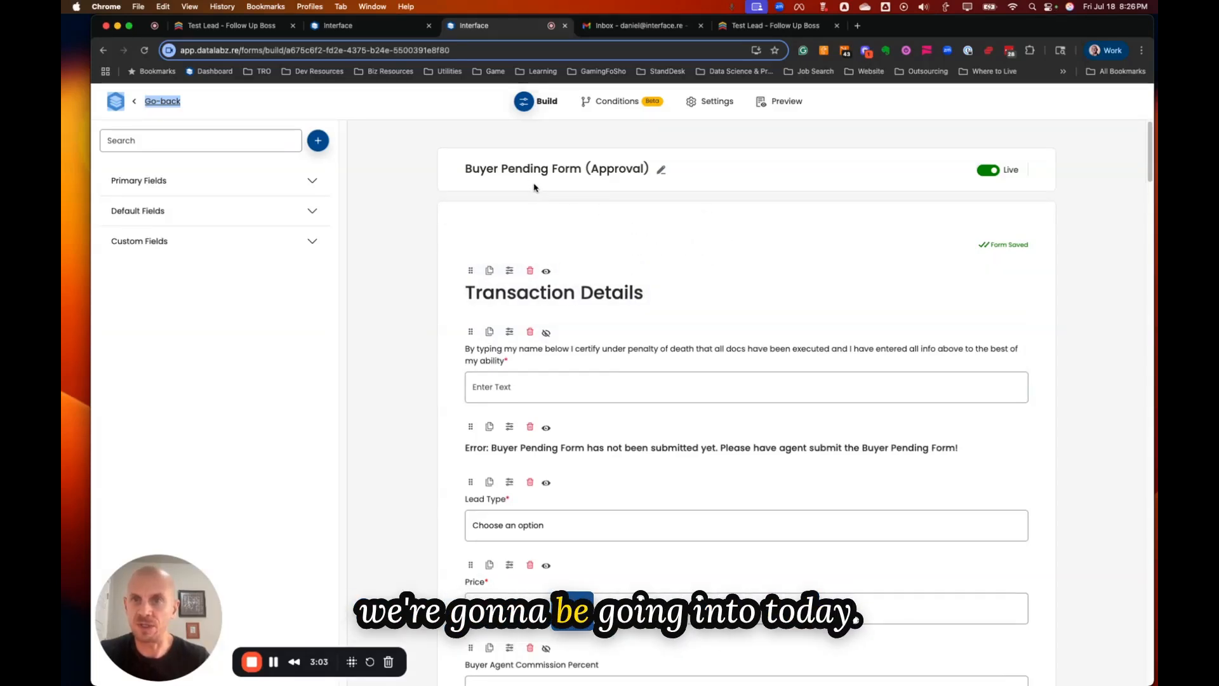
Open the Buyers pipeline's Buyer Pending Form (Approval) from the test lead's contact page.
left_click(245, 27)
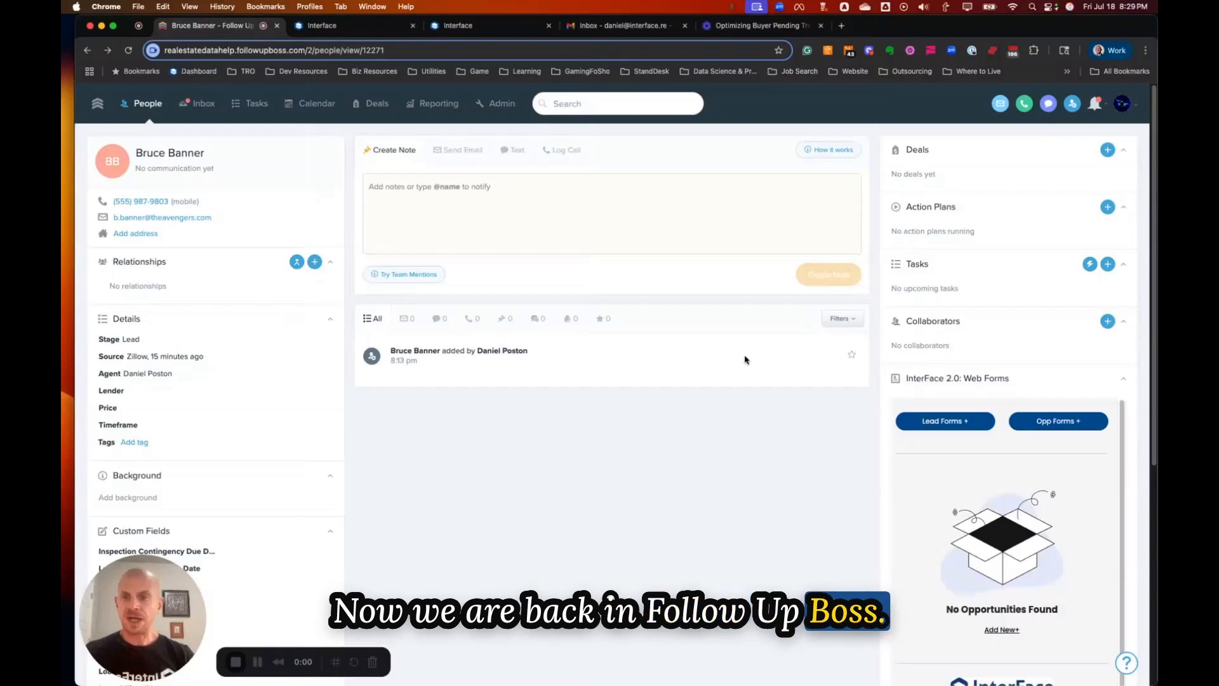
left_click(1067, 423)
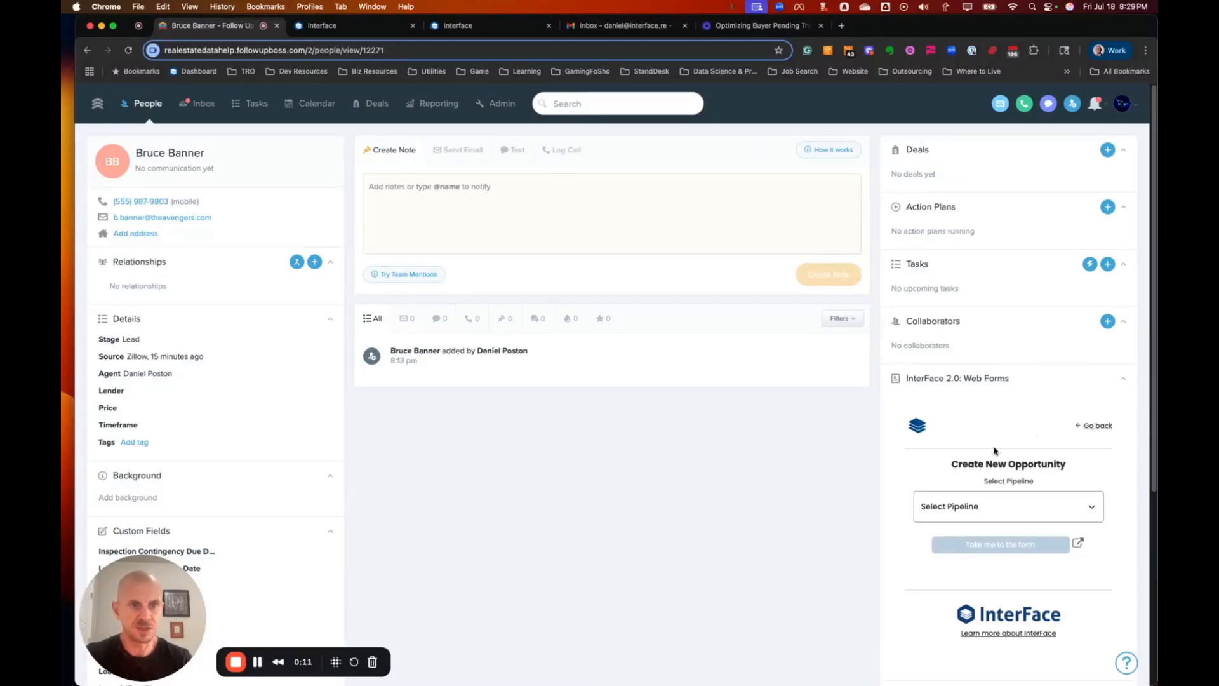
left_click(1007, 508)
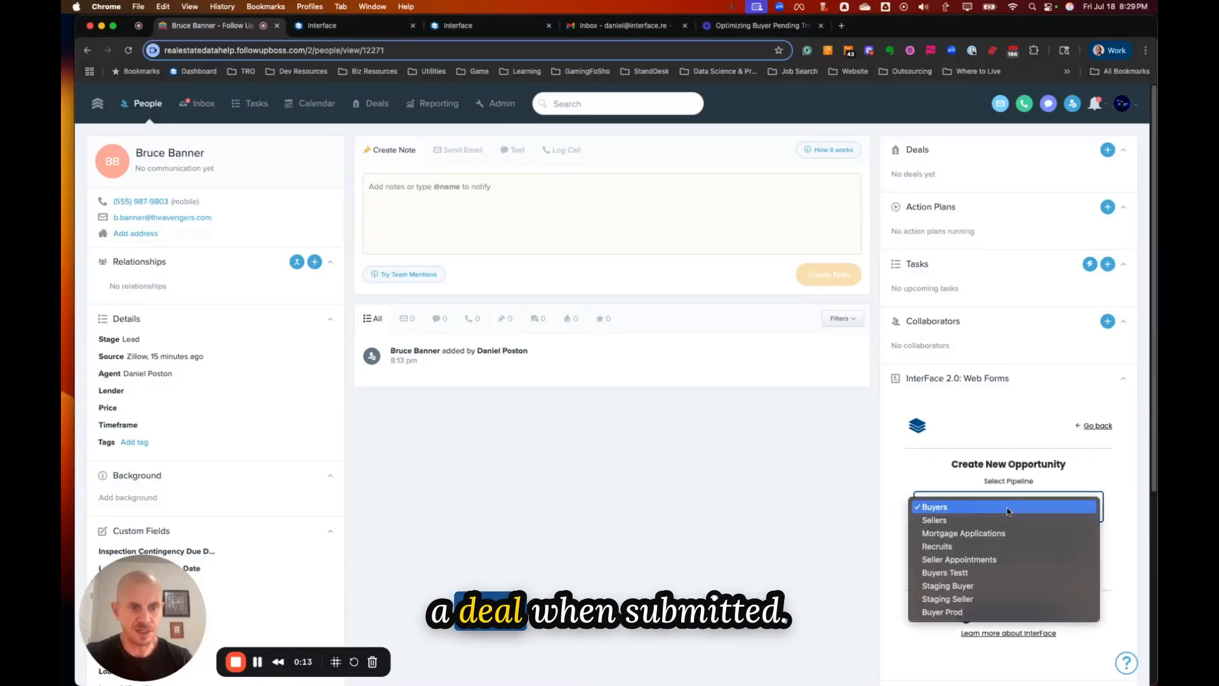
left_click(970, 508)
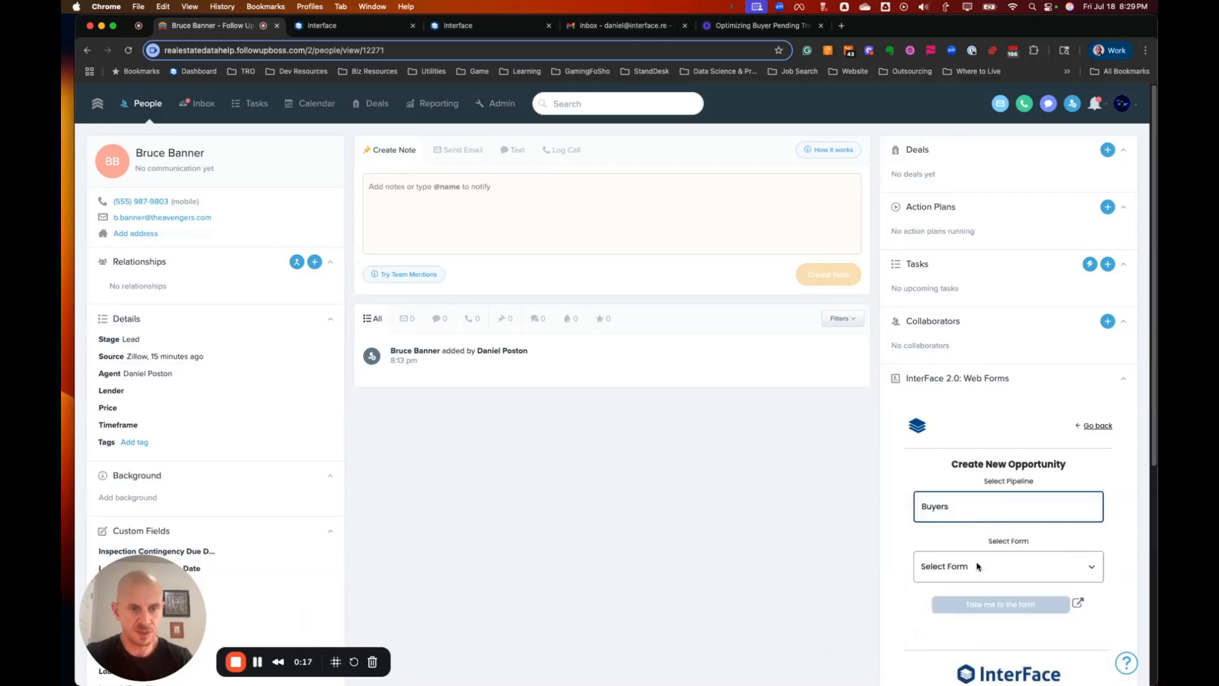
left_click(983, 567)
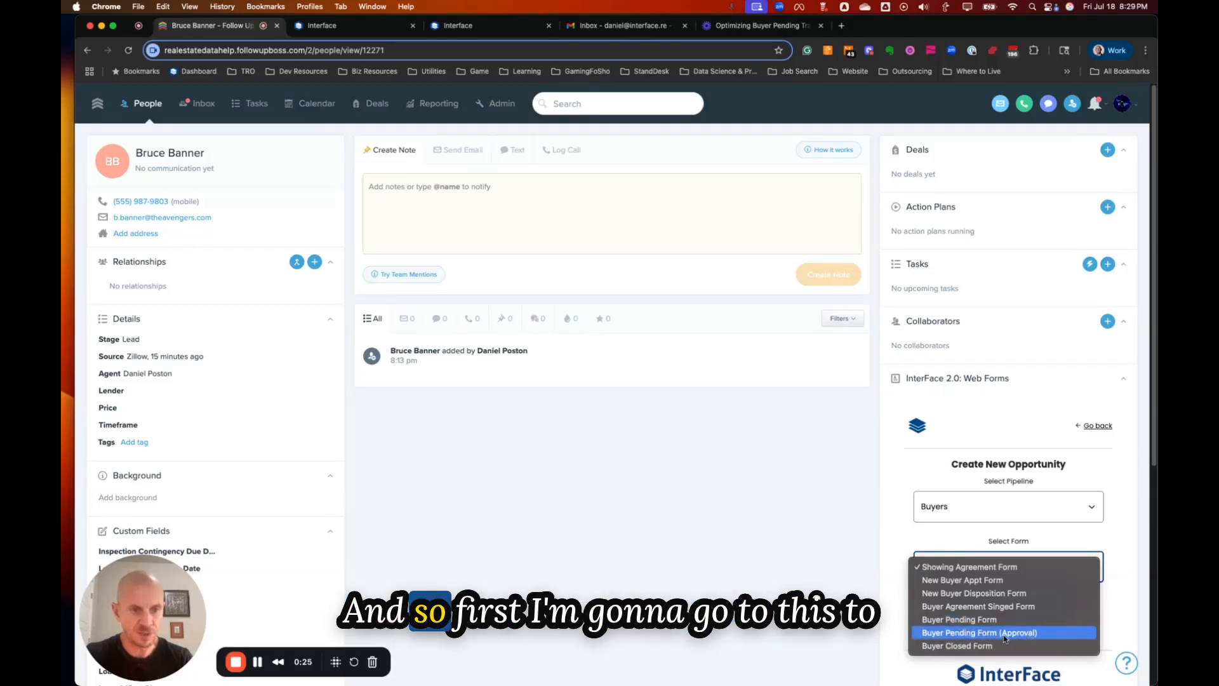
left_click(970, 634)
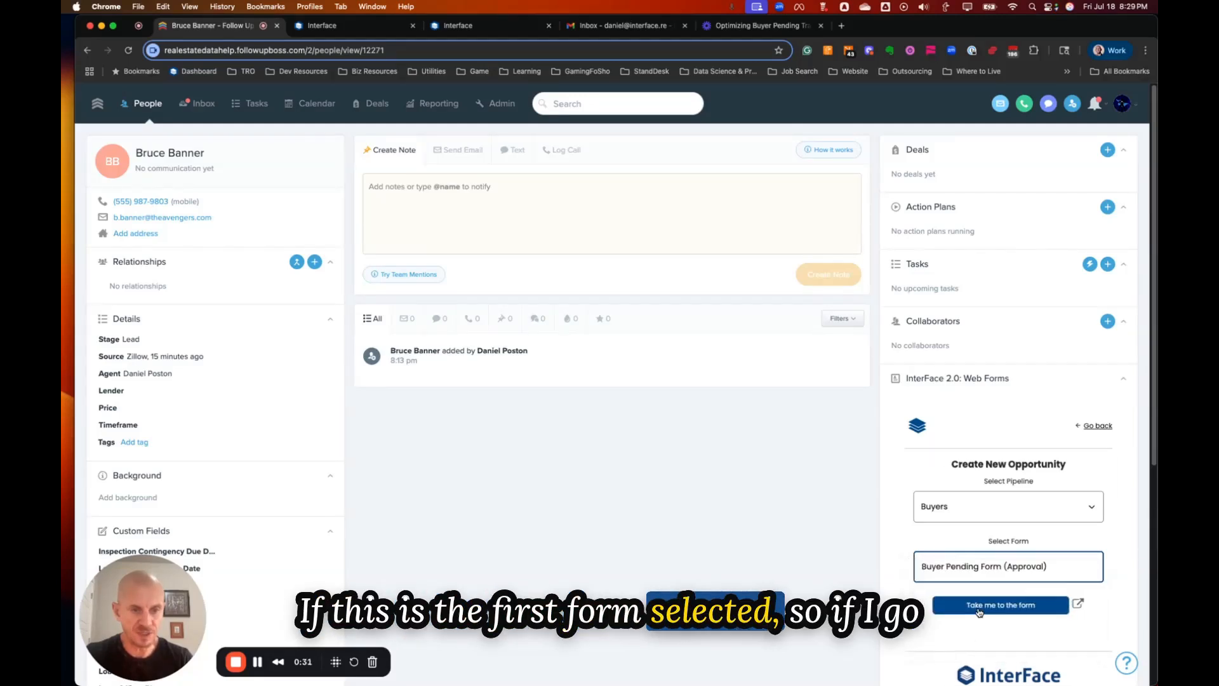
left_click(994, 606)
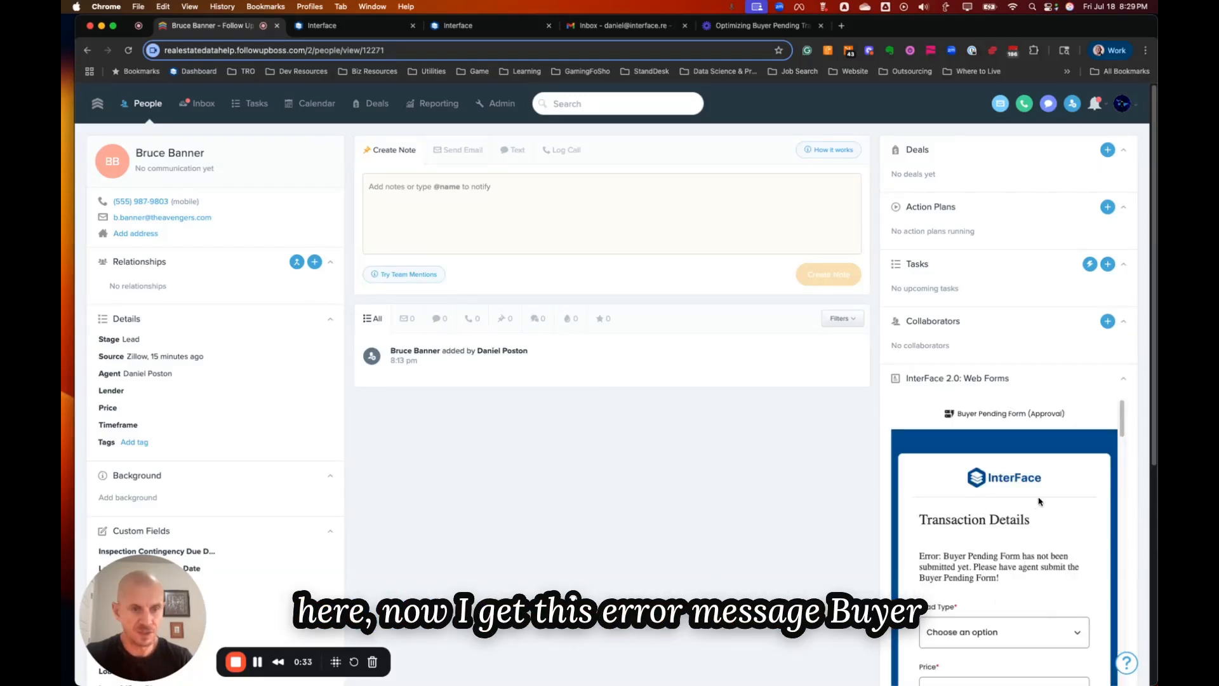
scroll(967, 552, "down", 1)
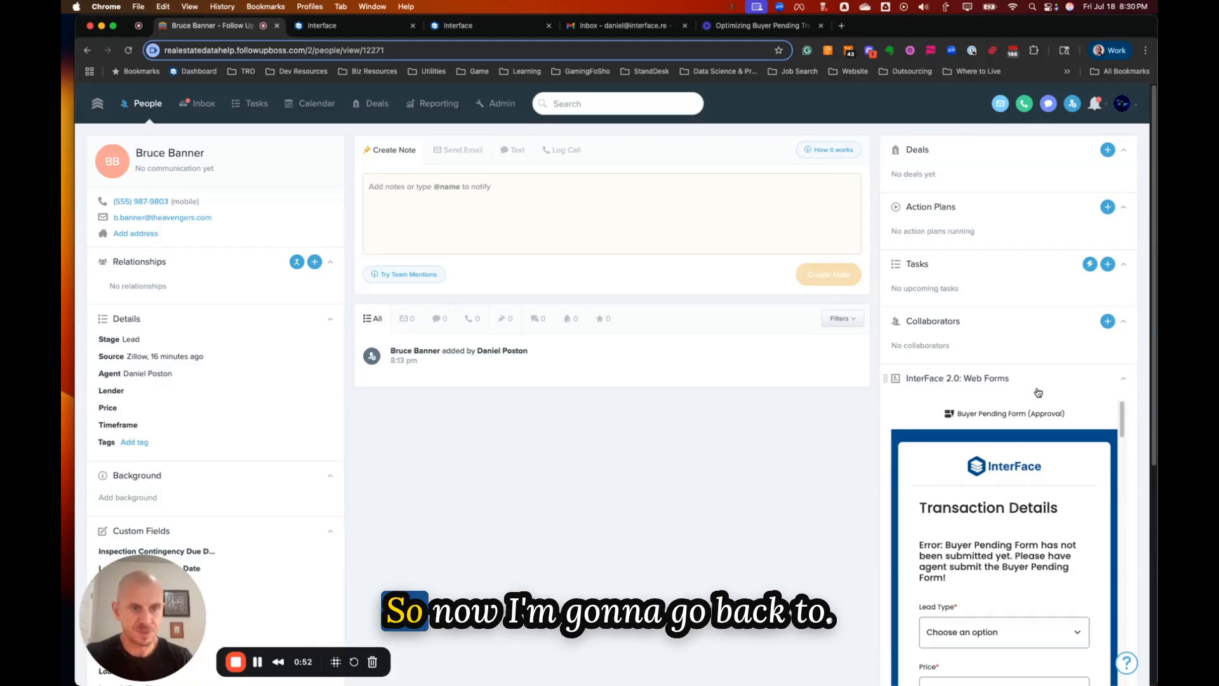
left_click(1106, 384)
left_click(1054, 386)
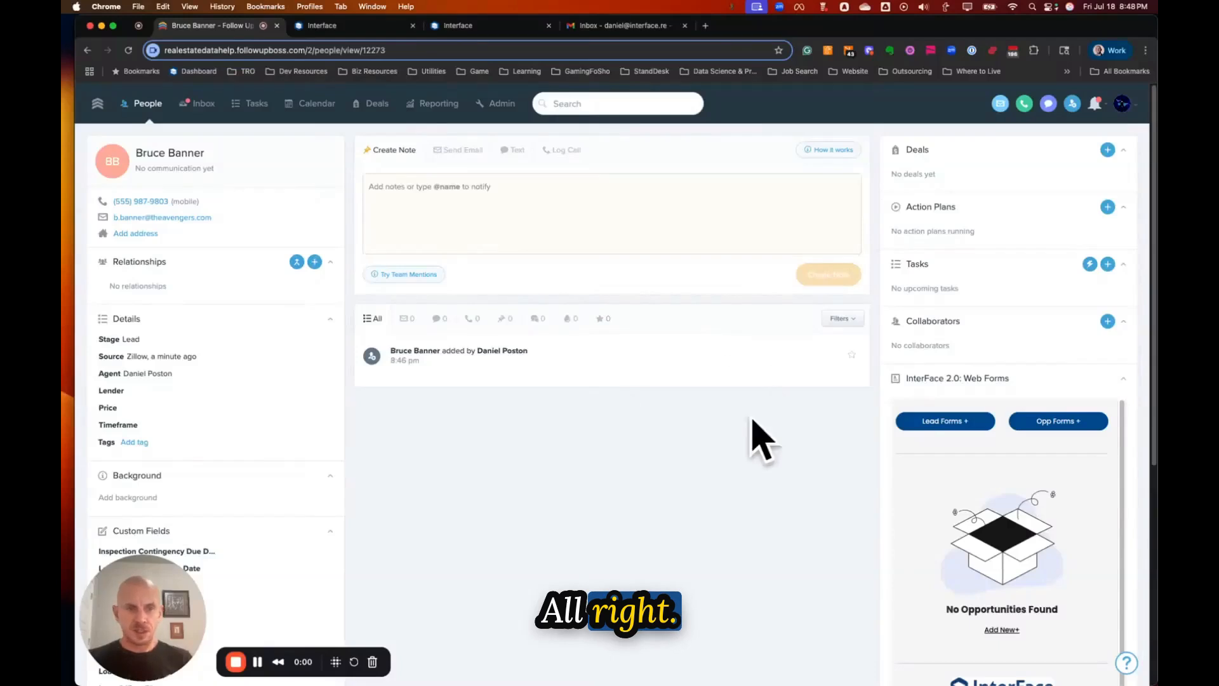
Start a new Buyers-pipeline Buyer Pending Form for the contact.
left_click(1056, 421)
scroll(1022, 476, "down", 2)
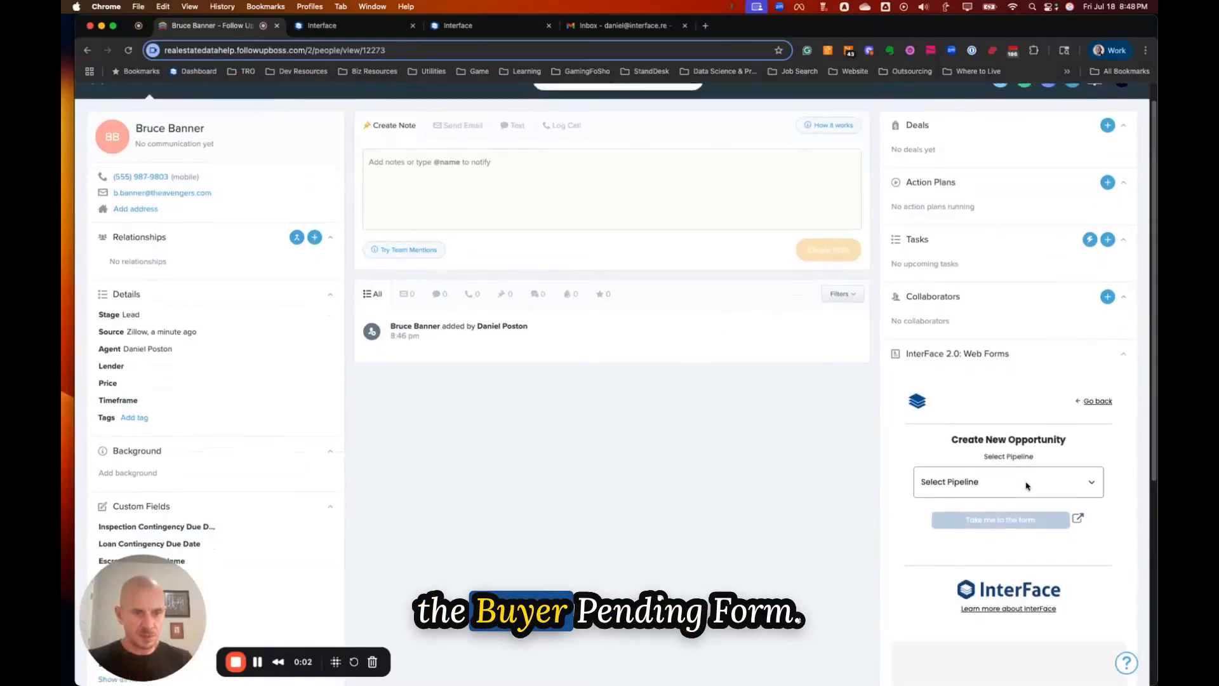
left_click(969, 442)
left_click(934, 440)
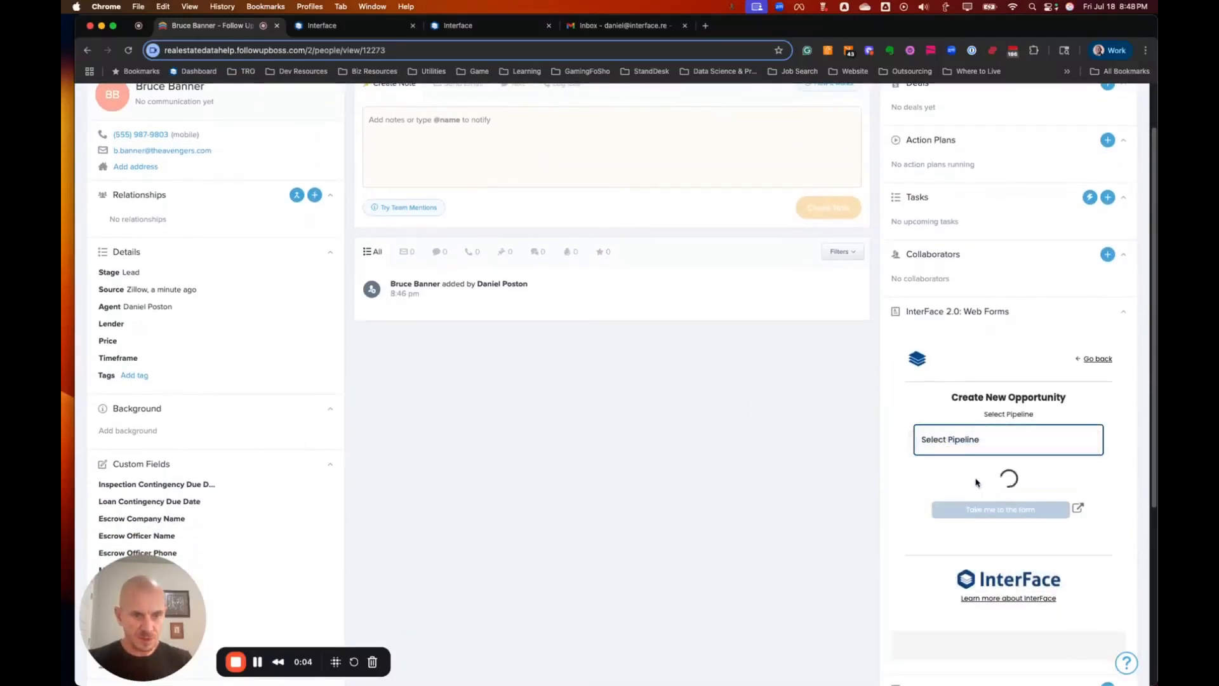
left_click(962, 500)
left_click(968, 550)
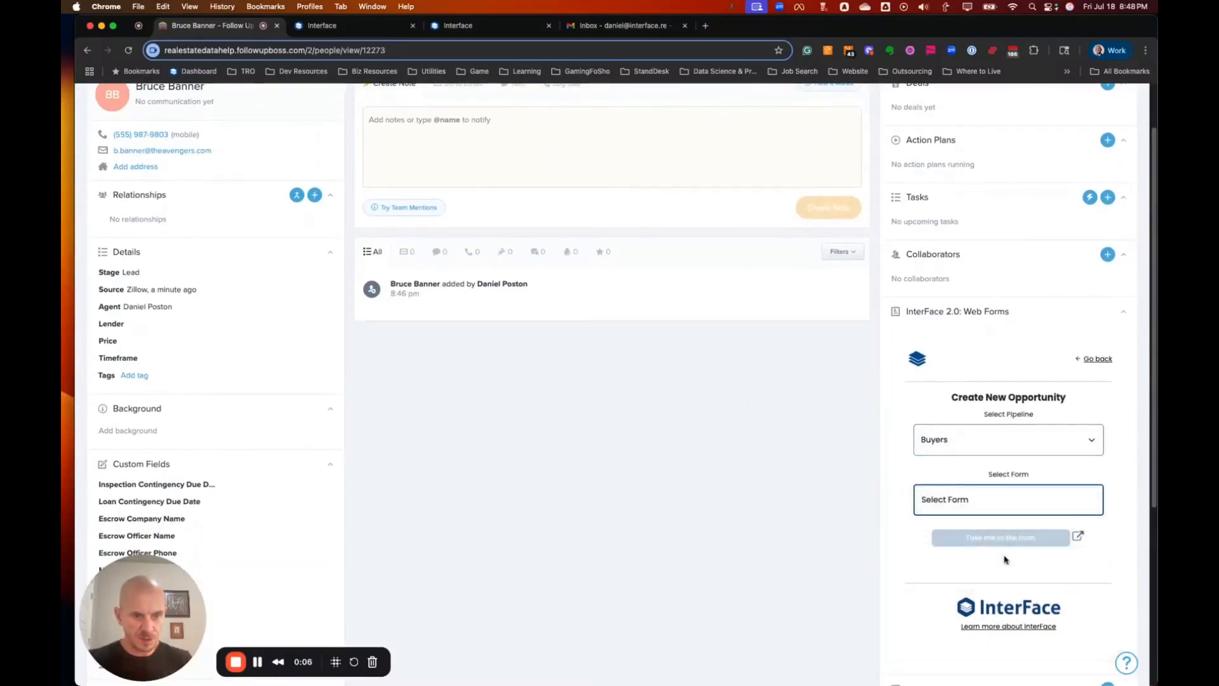
left_click(1013, 534)
Set Lead Type to Team Generated Lead, price 567000, Regular Transaction, Yes - Buyer Paying Fee.
left_click(972, 509)
left_click(972, 536)
scroll(972, 520, "down", 1)
left_click(972, 505)
type("567000")
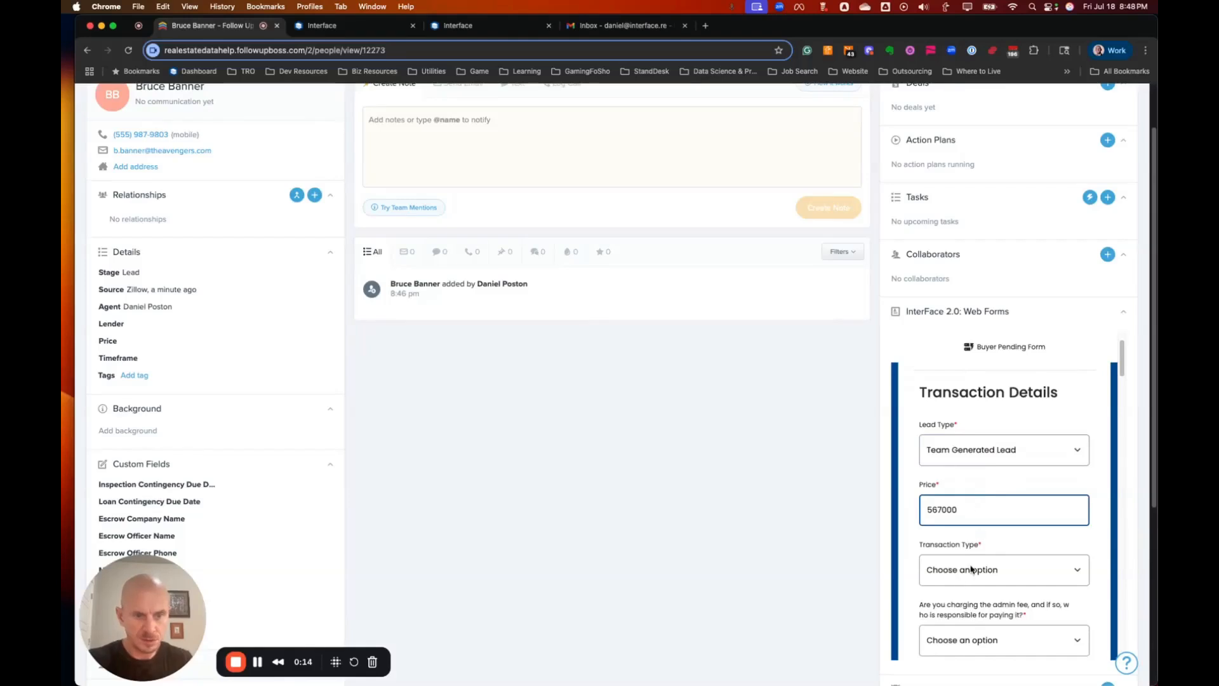
left_click(975, 569)
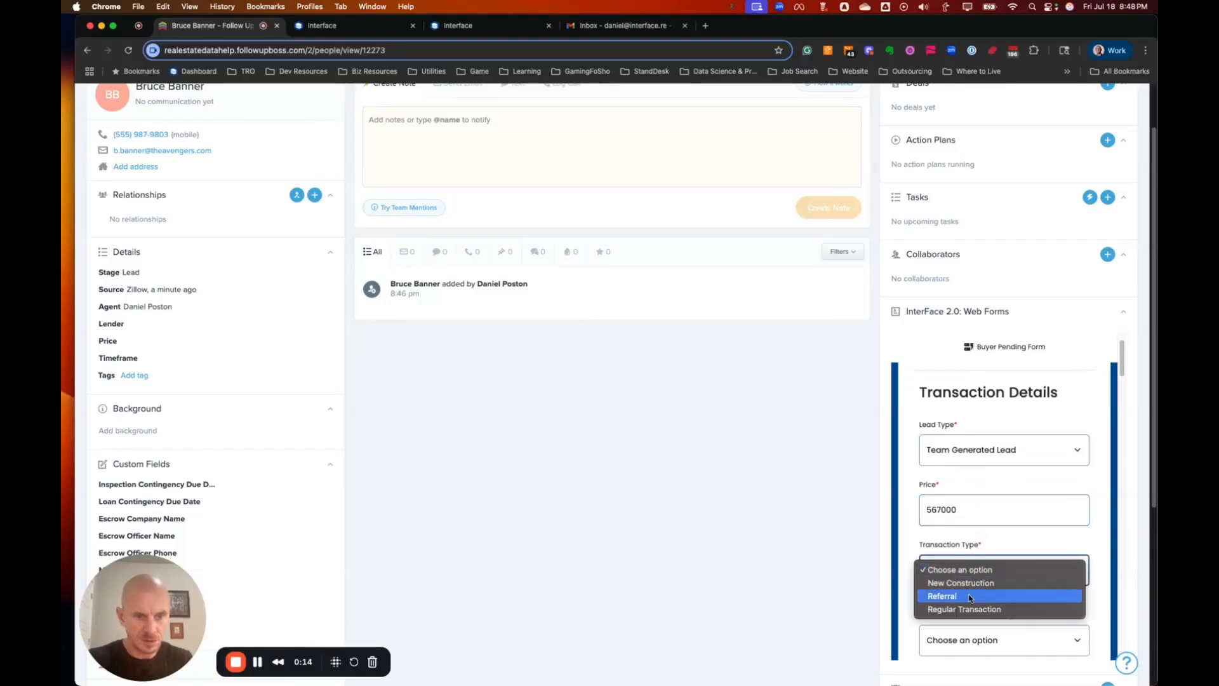
left_click(1001, 604)
scroll(997, 590, "down", 3)
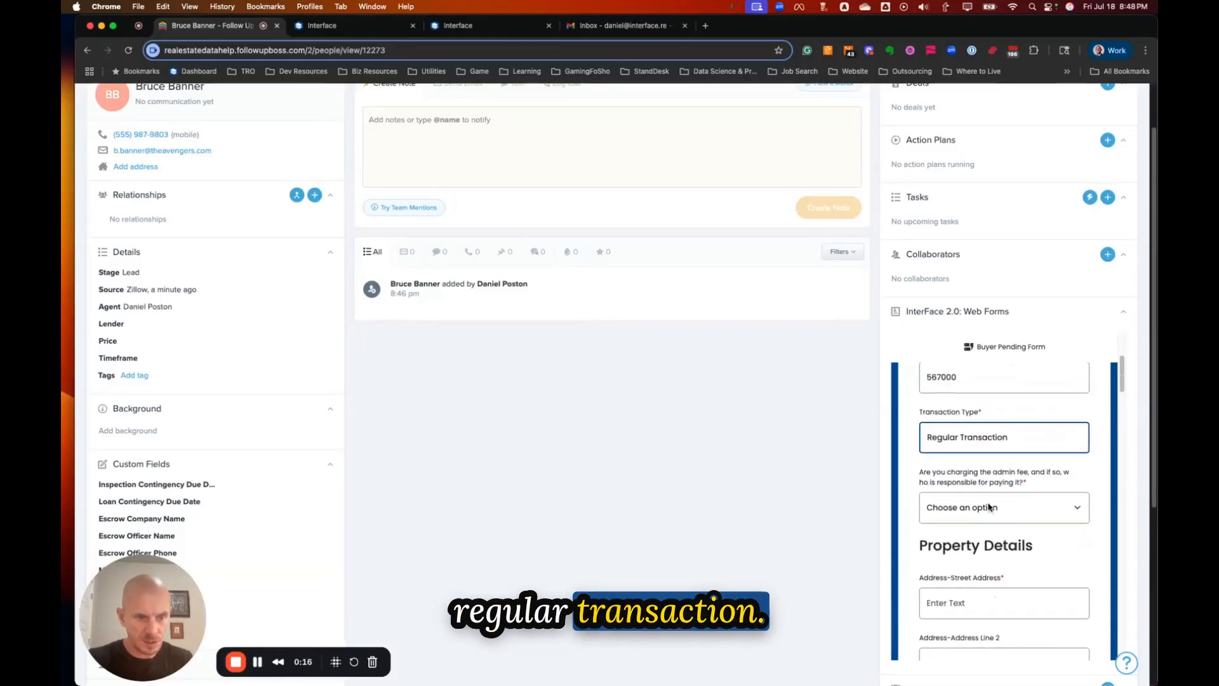
left_click(989, 507)
left_click(970, 547)
scroll(962, 483, "down", 3)
Enter street 123 Main St., city San Diego, state CA and zip 83646 in Property Details.
left_click(957, 453)
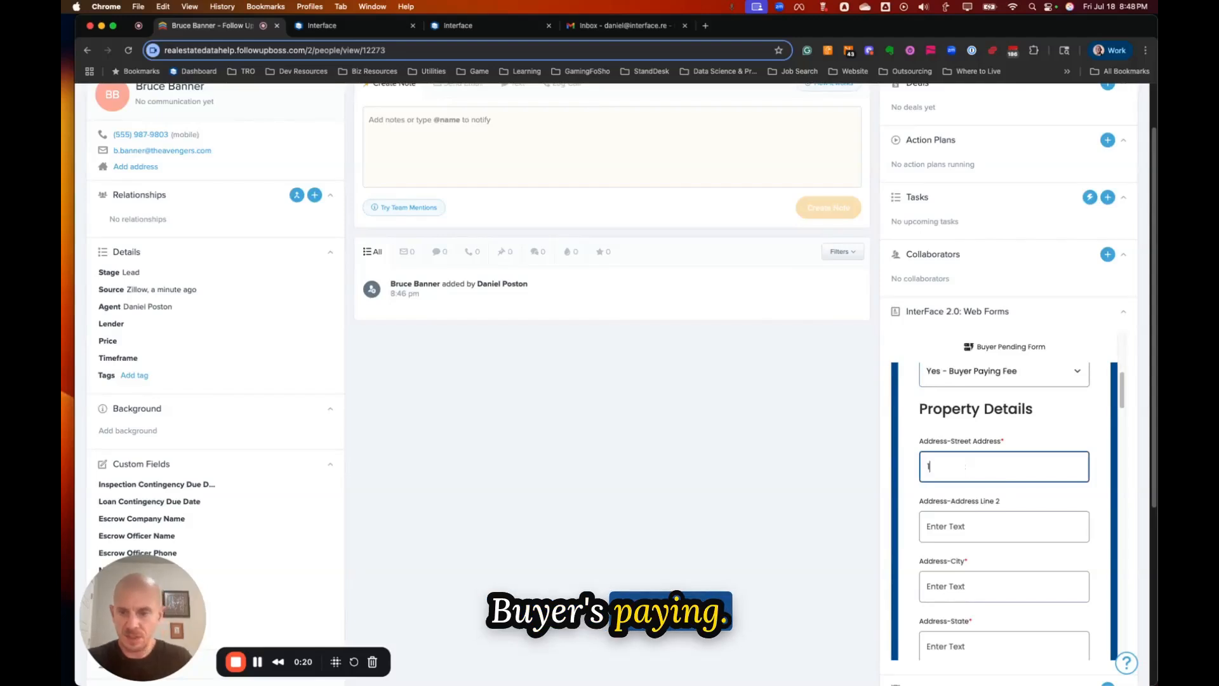
type("123 Main St")
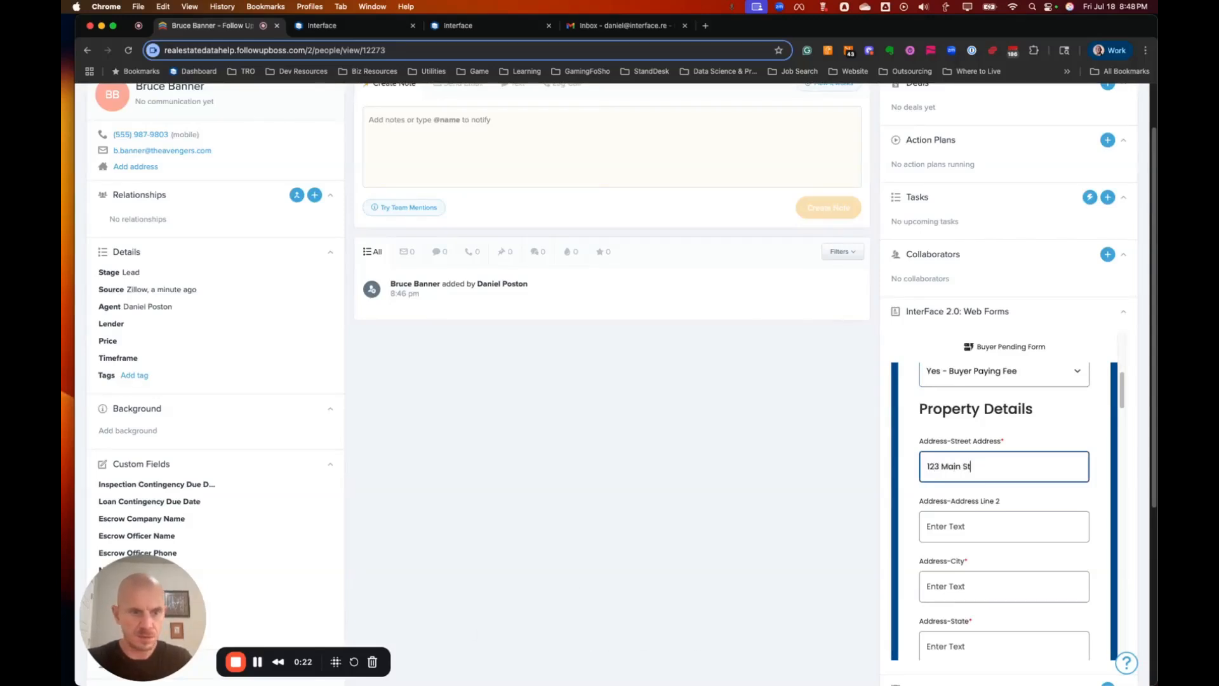
key("Tab")
key("Tab")
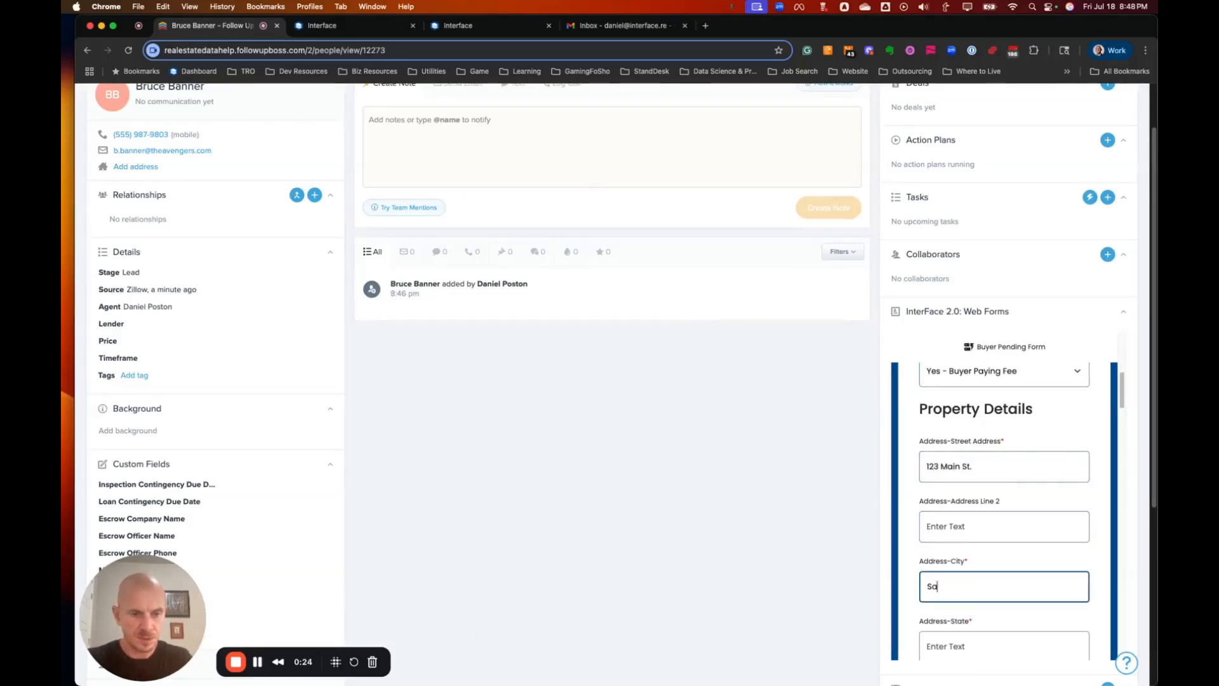
key("Tab")
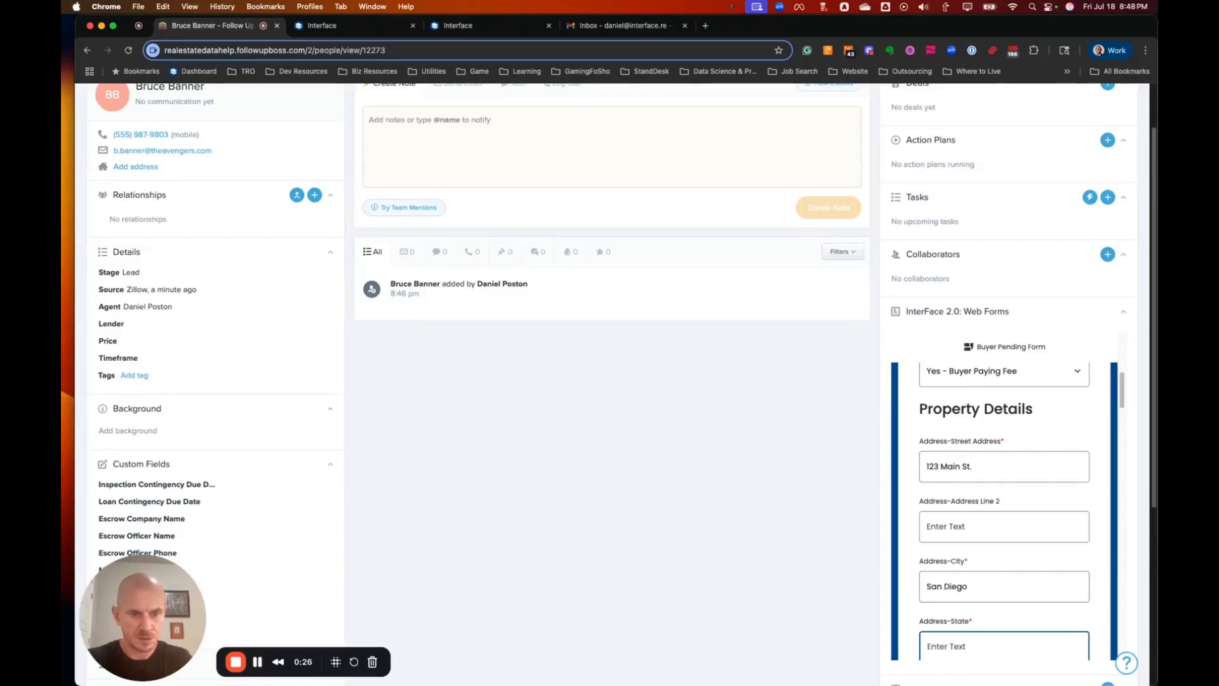
type("CA")
key("Tab")
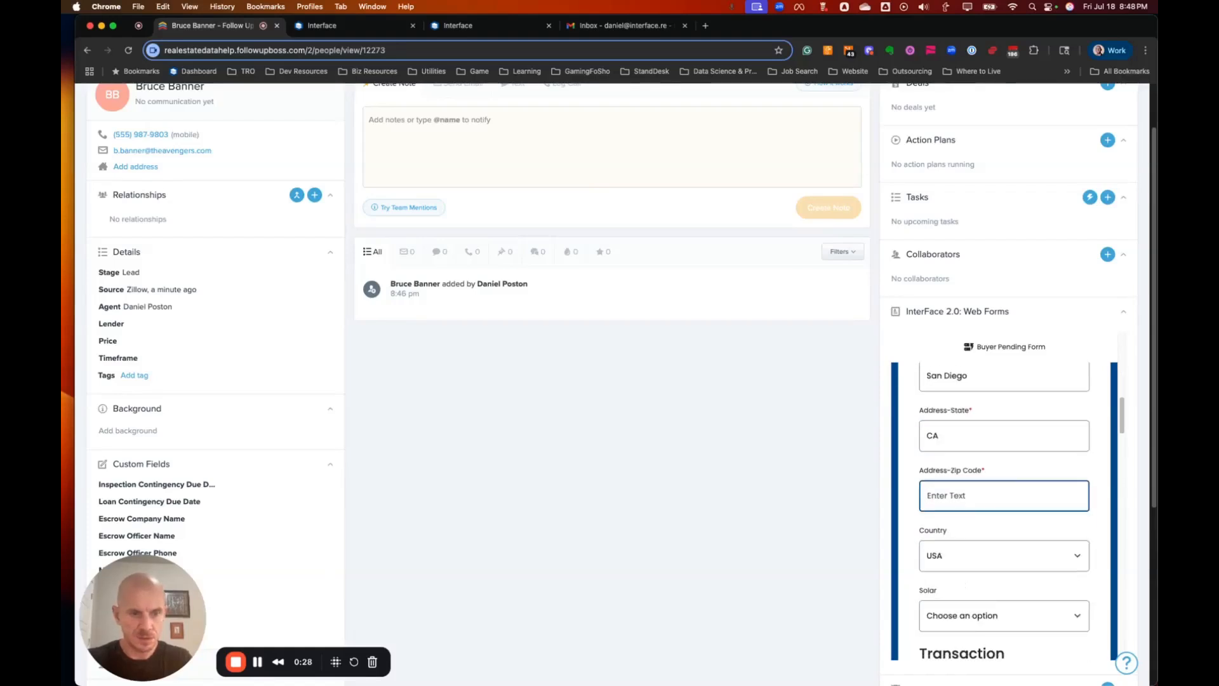
type("83646")
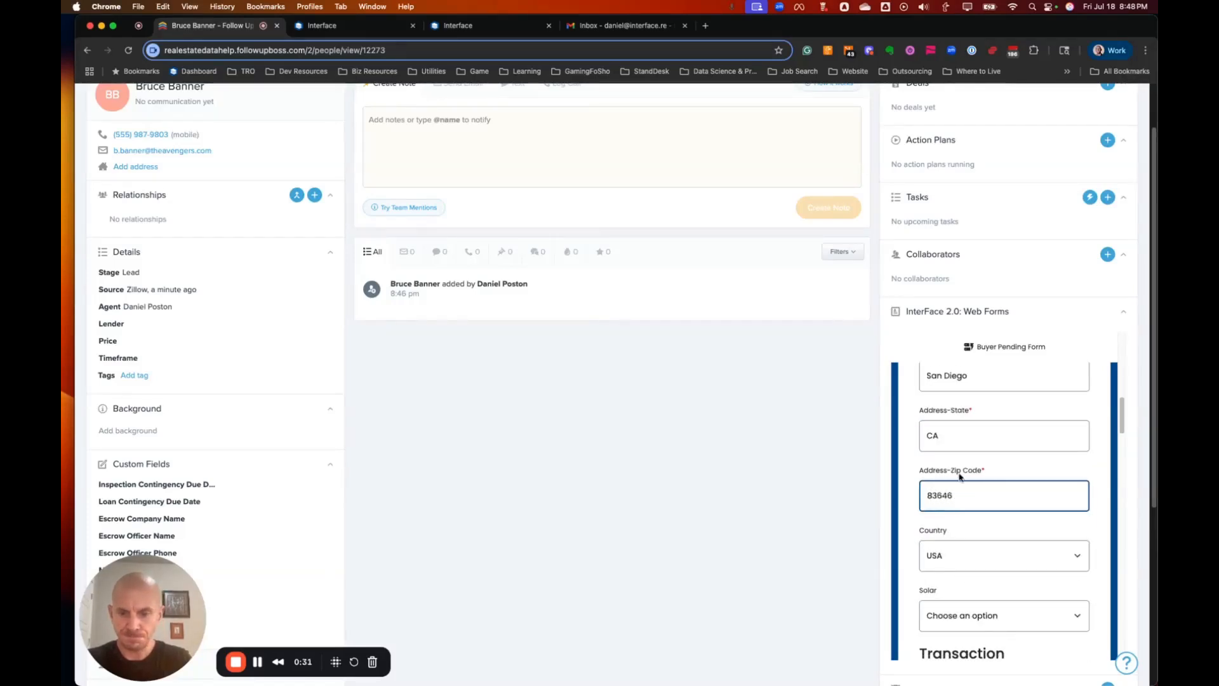
scroll(960, 476, "down", 4)
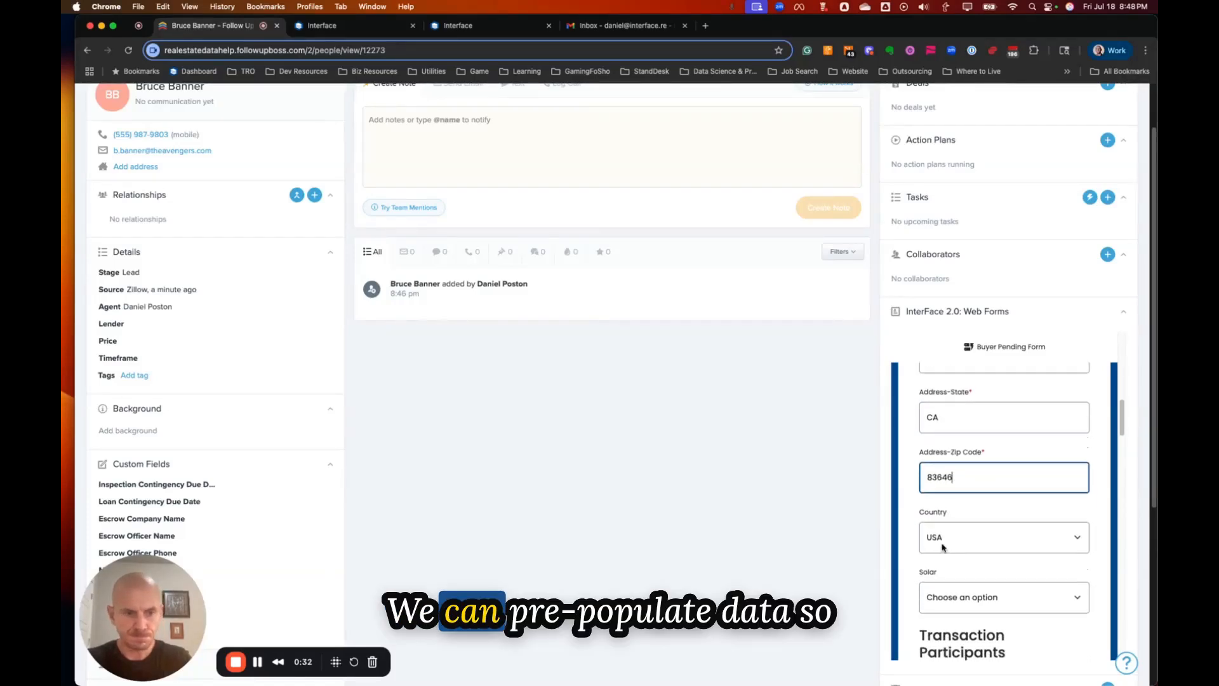
scroll(979, 502, "down", 4)
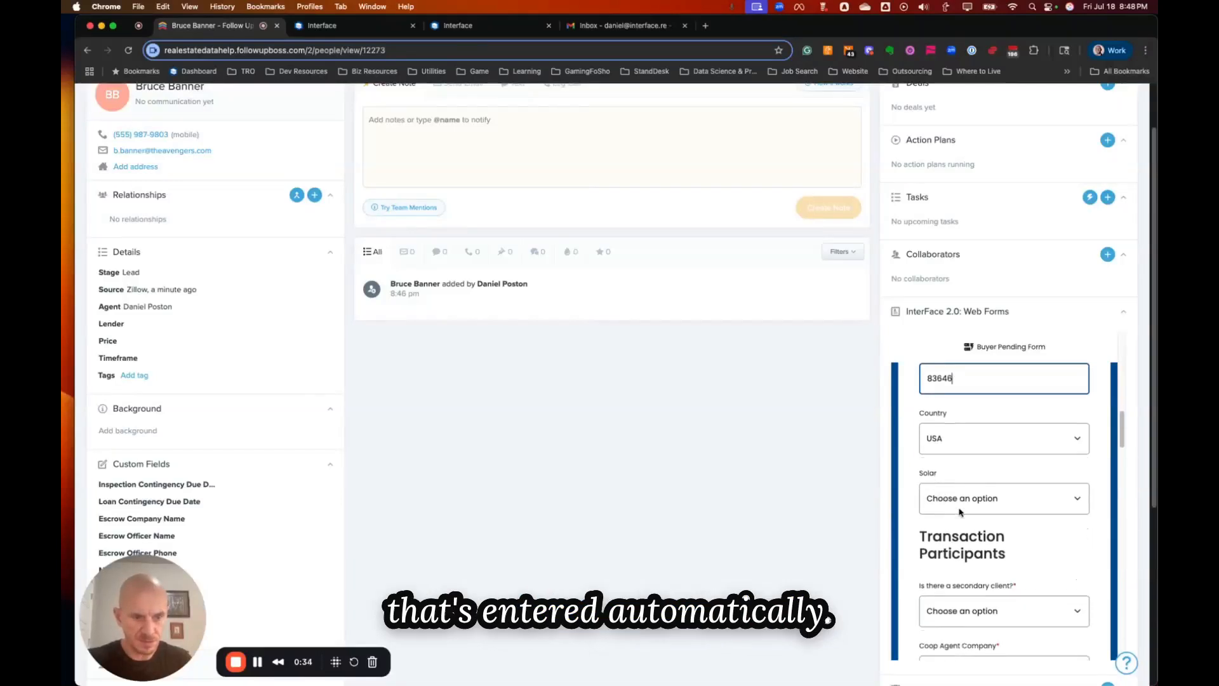
Answer Yes to a secondary client and enter their name, phone and e-mail.
left_click(976, 491)
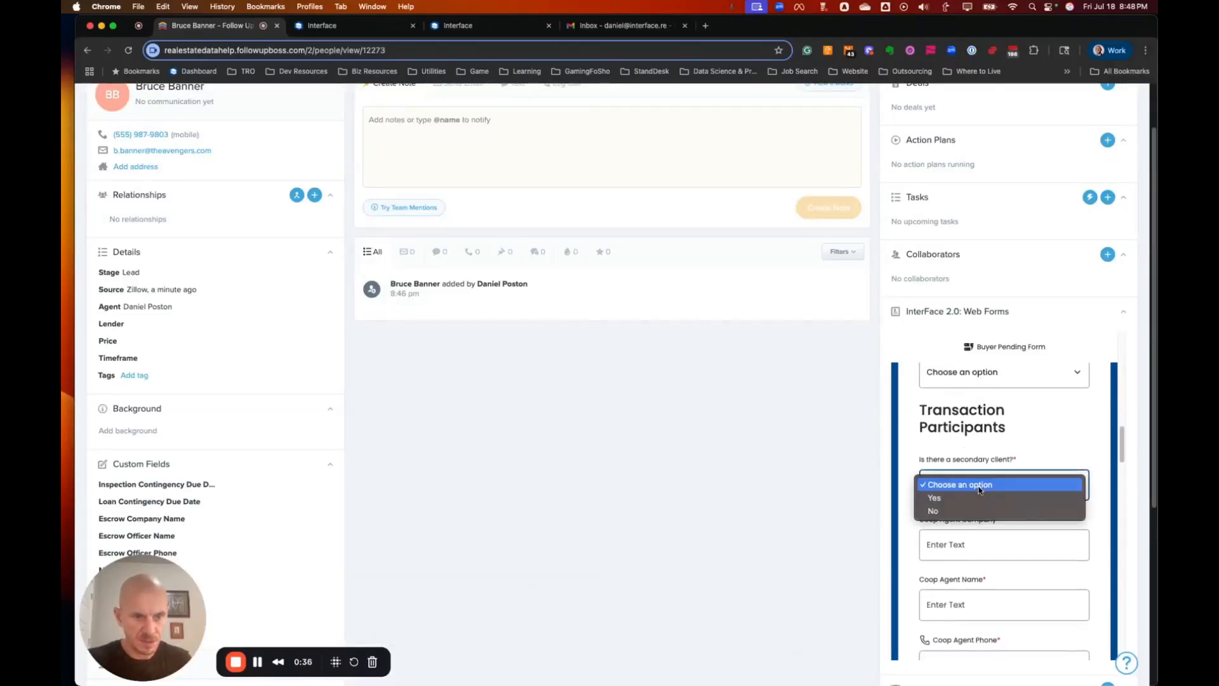
left_click(976, 498)
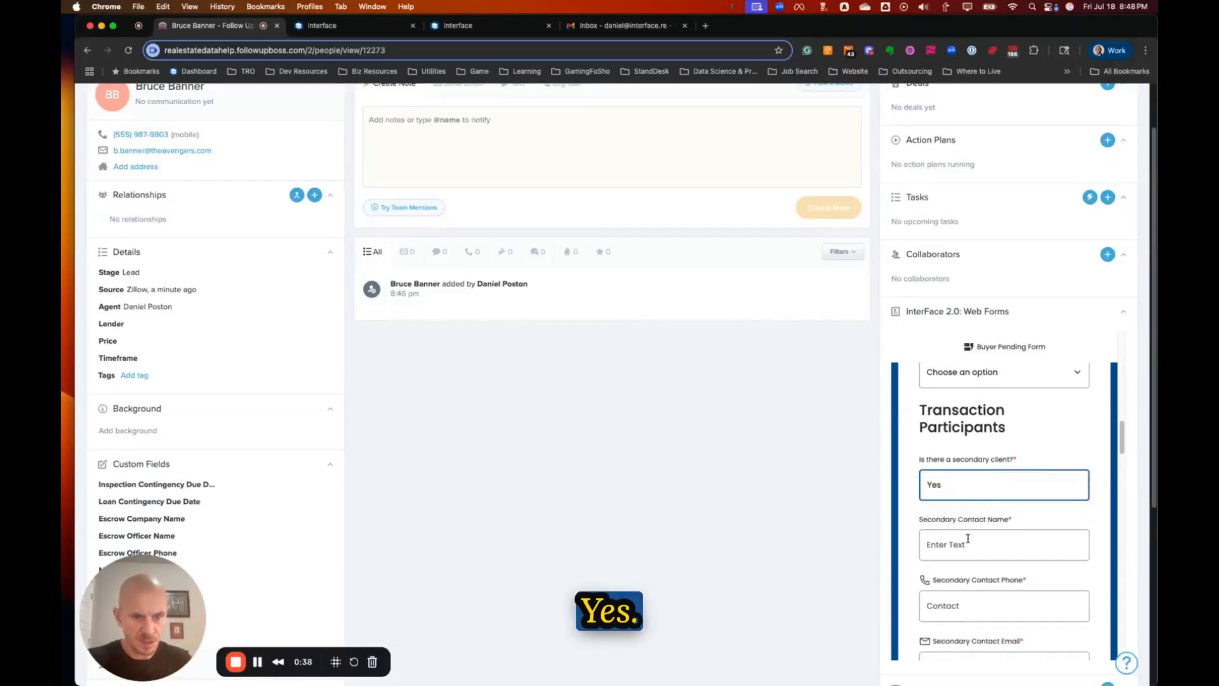
scroll(975, 534, "down", 1)
left_click(971, 522)
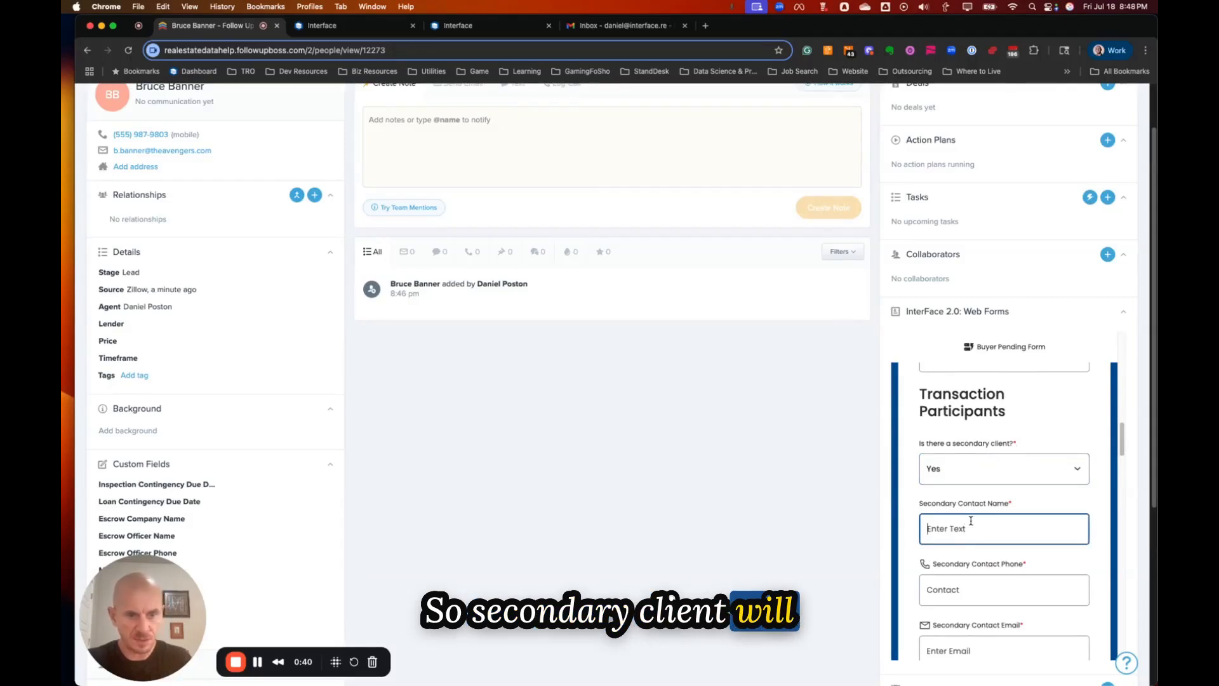
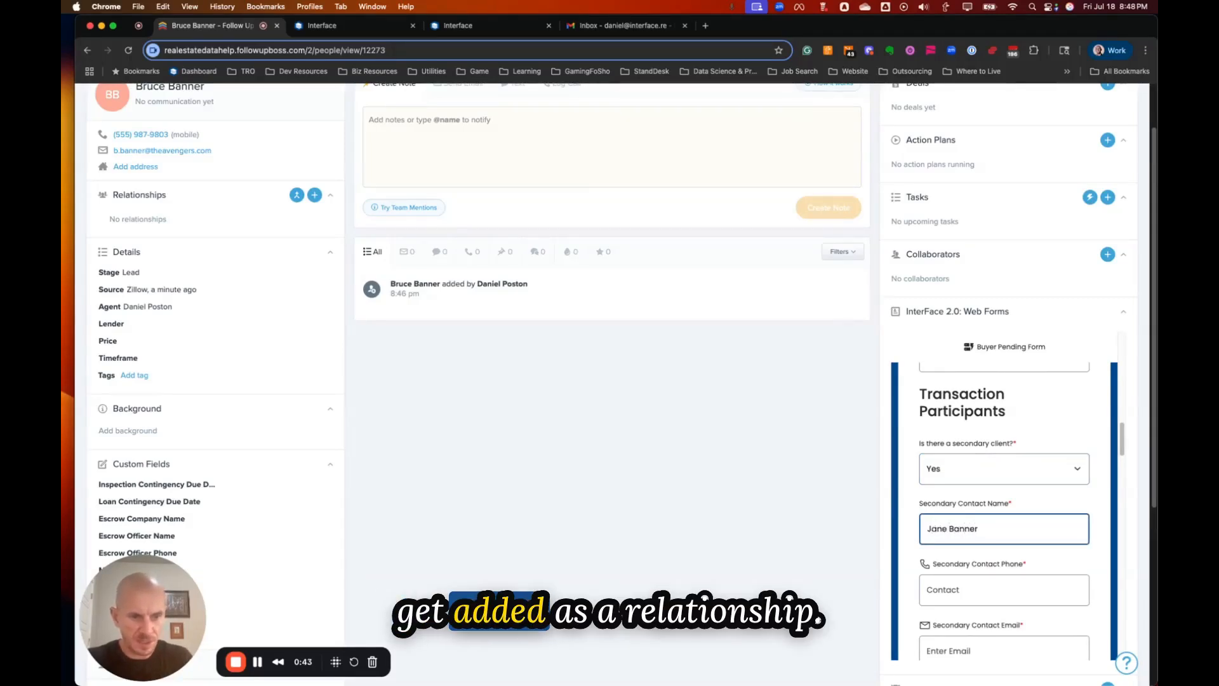
scroll(1003, 508, "down", 3)
left_click(955, 462)
type("5557572234")
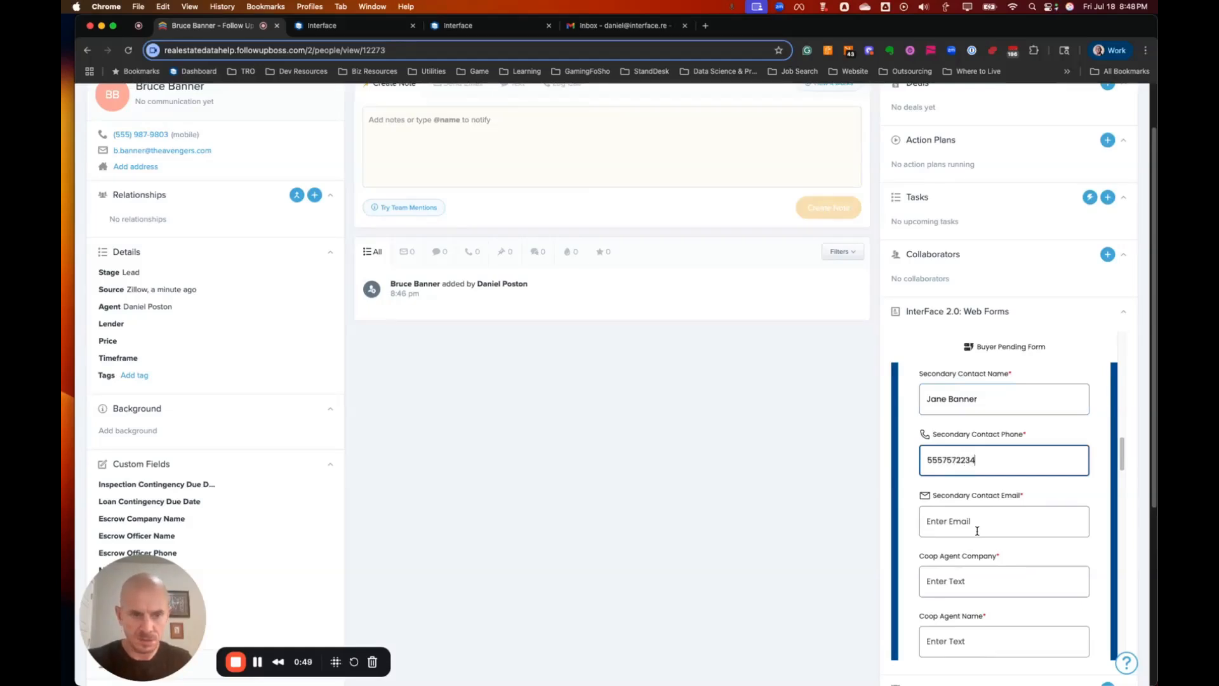
left_click(970, 528)
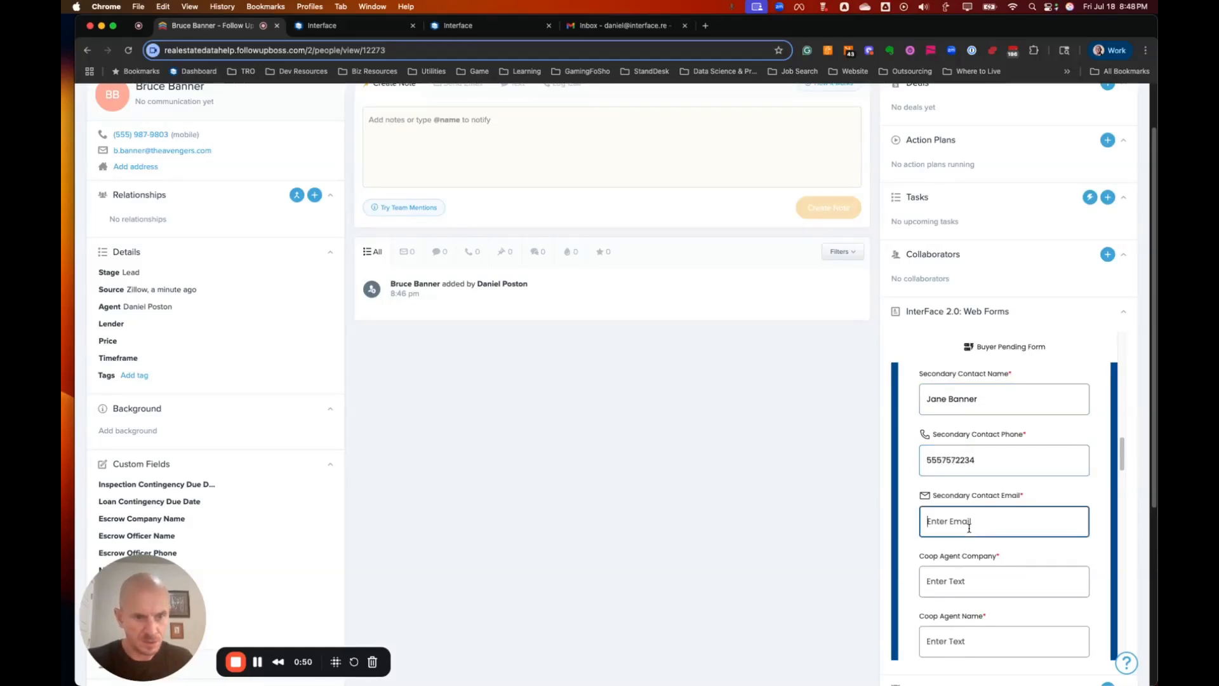
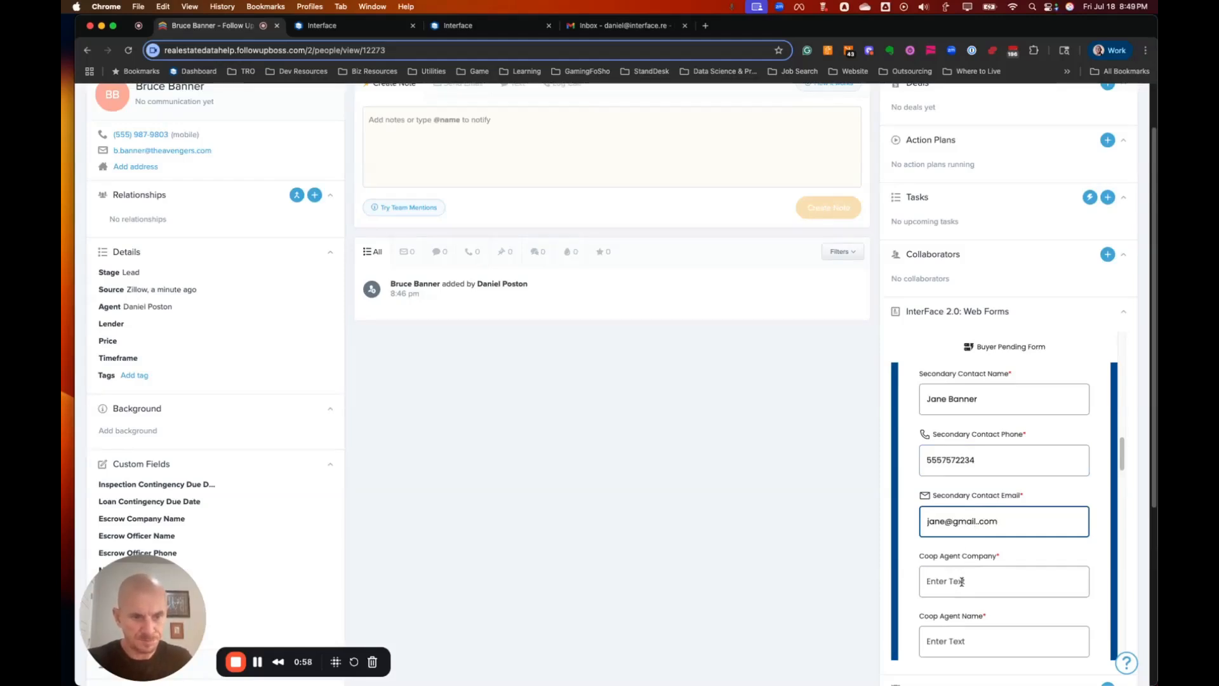
scroll(962, 582, "down", 1)
Enter the co-op agent's company and name.
left_click(962, 545)
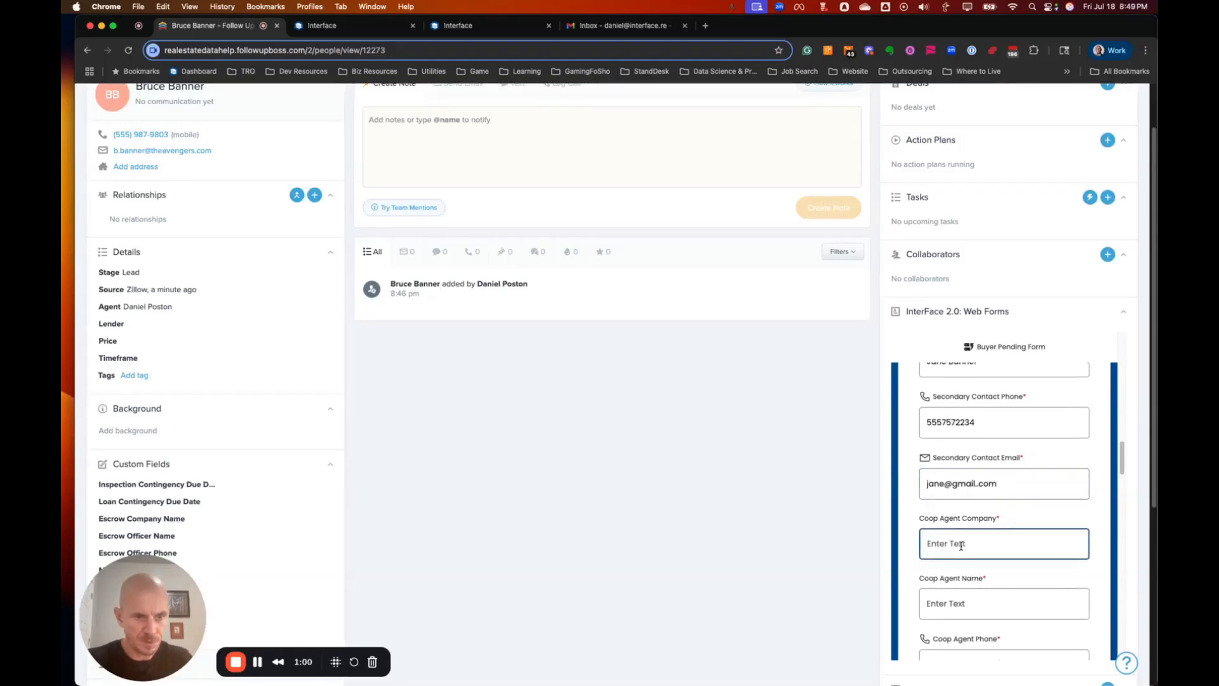
type("C")
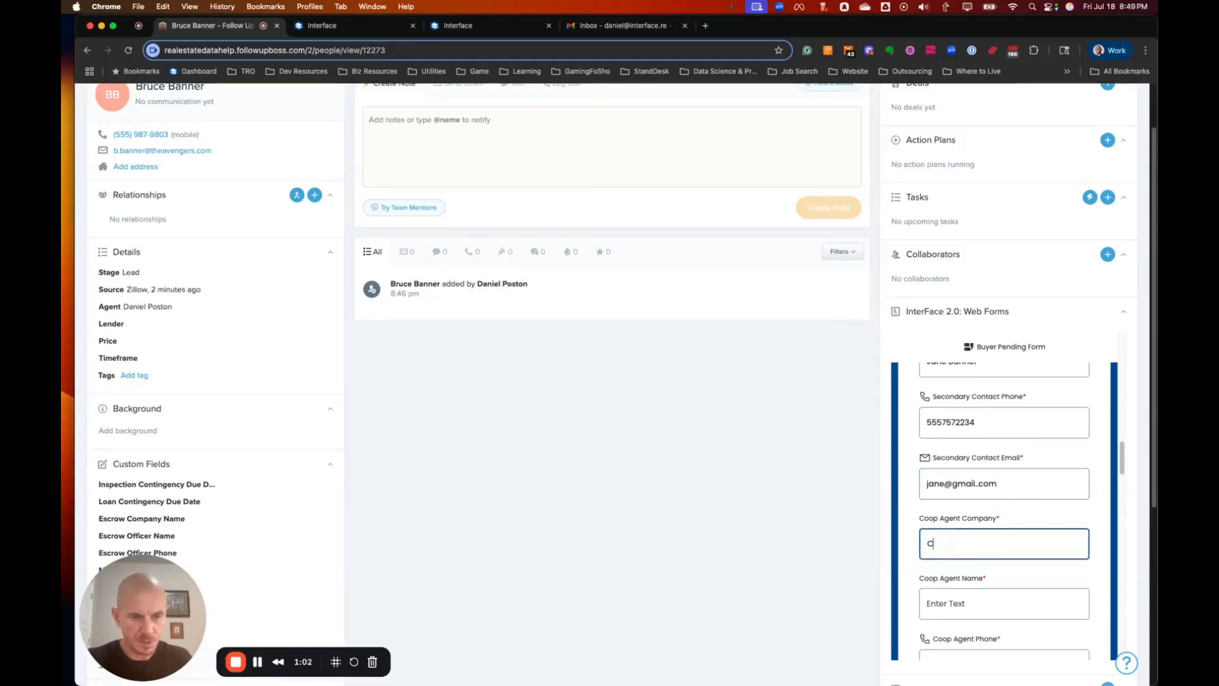
key("BackSpace")
type("P")
scroll(978, 559, "down", 3)
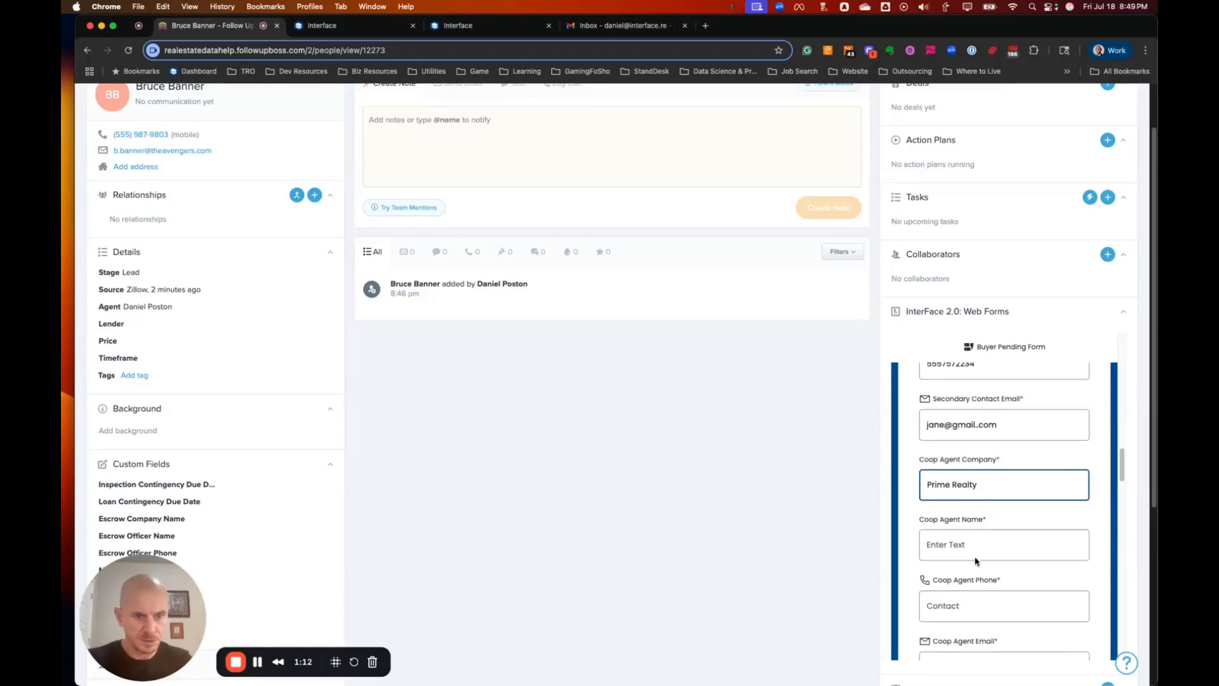
left_click(1004, 539)
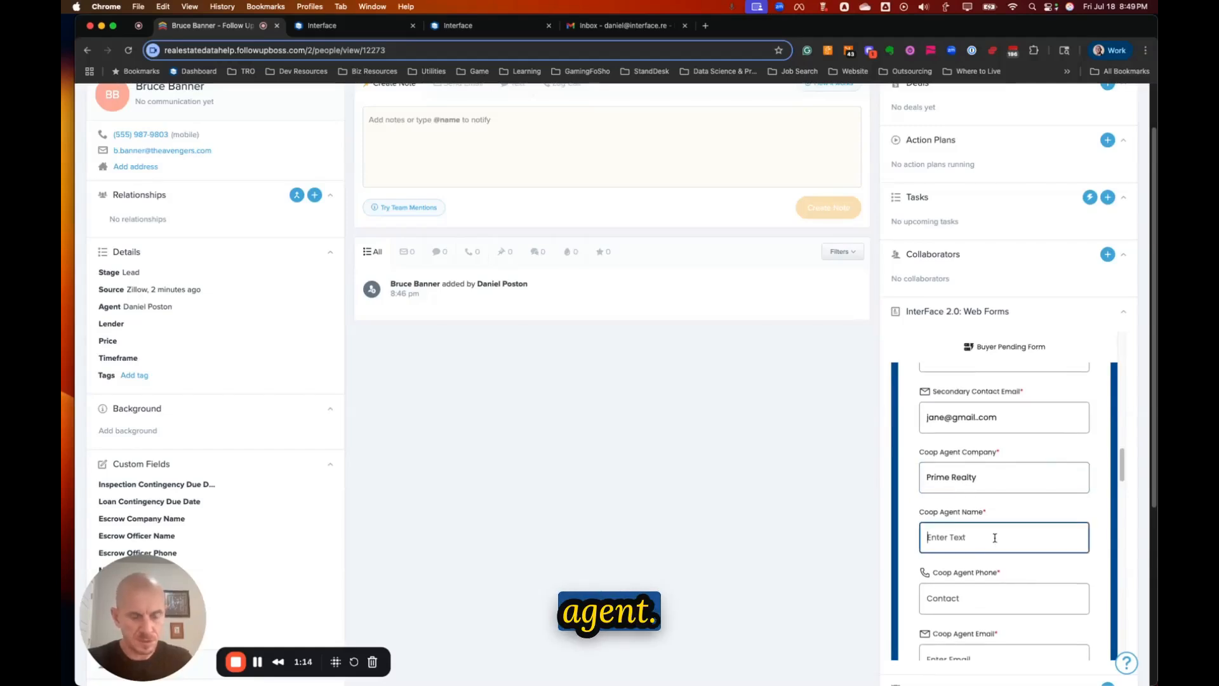
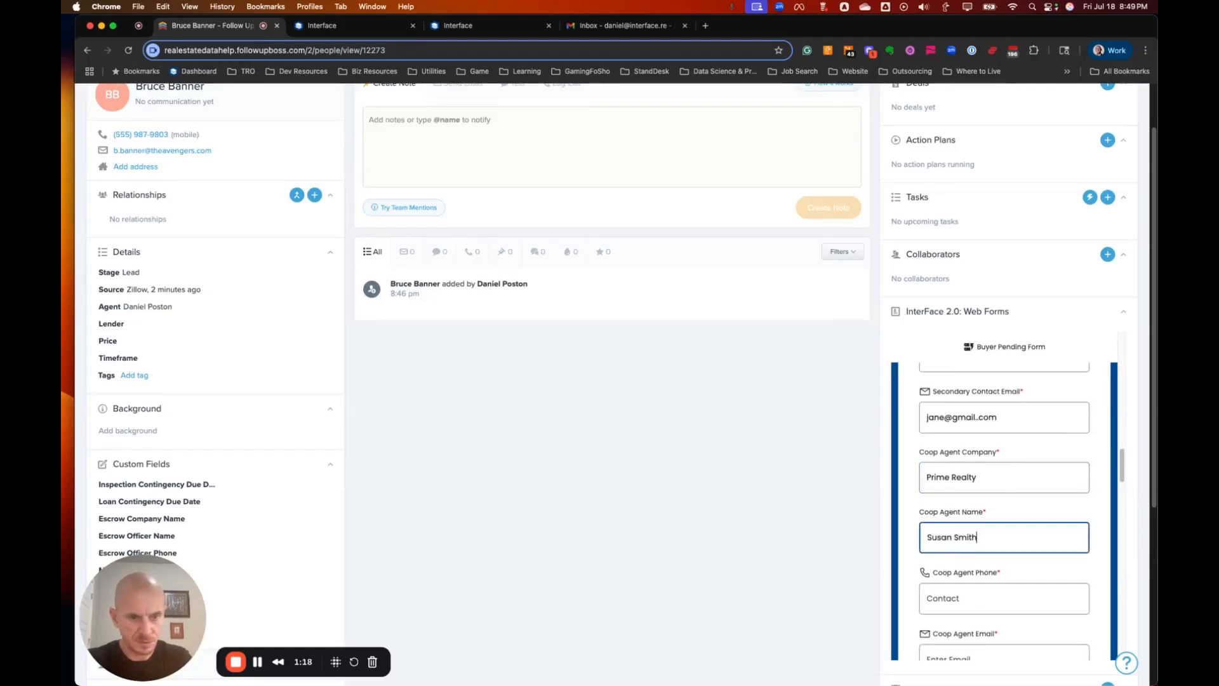
scroll(993, 542, "down", 1)
Enter the co-op agent's phone and e-mail address.
left_click(969, 578)
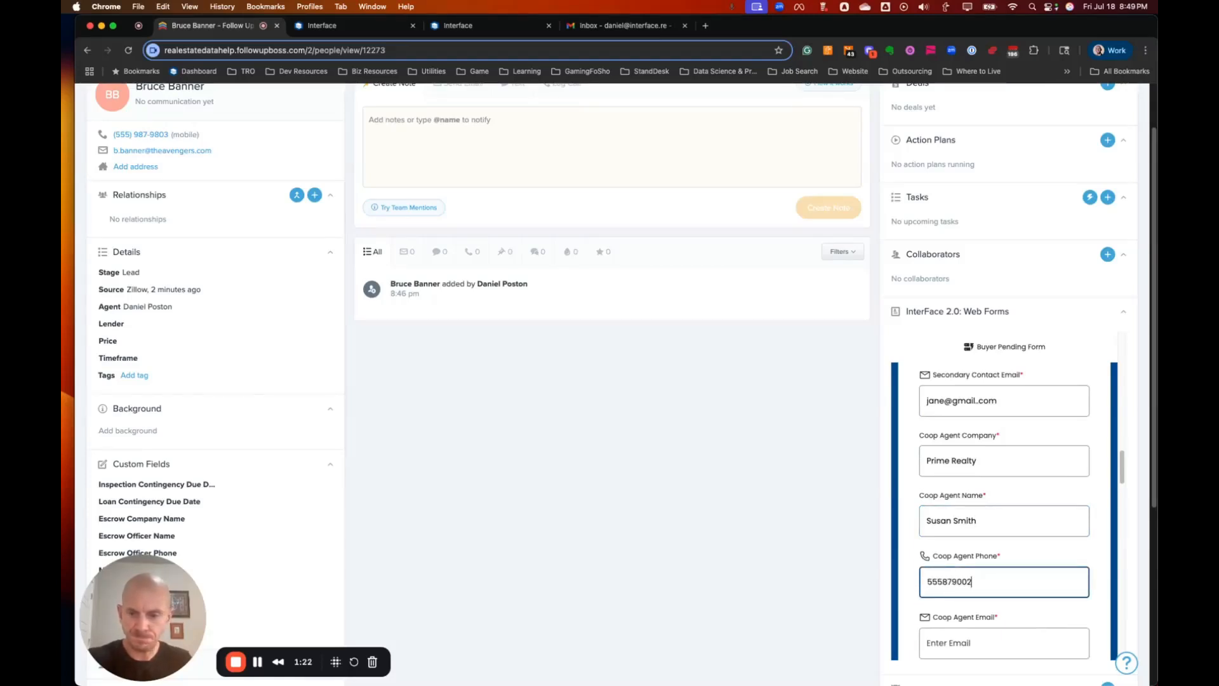
scroll(972, 553, "down", 3)
left_click(972, 553)
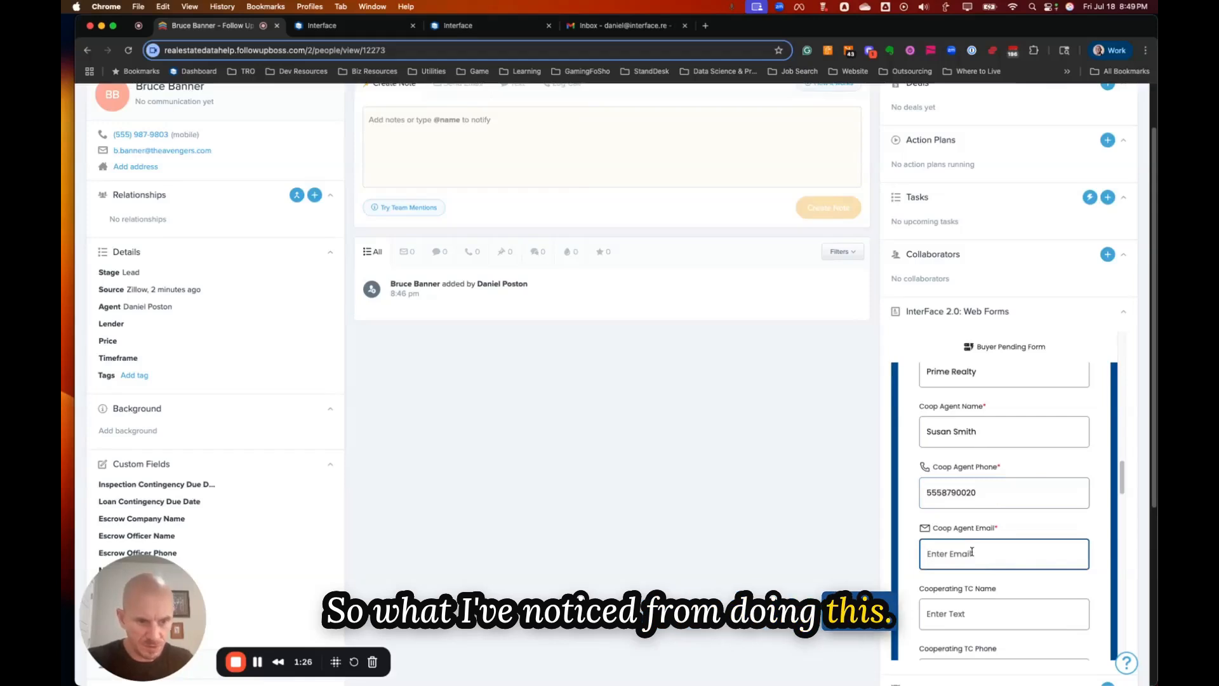
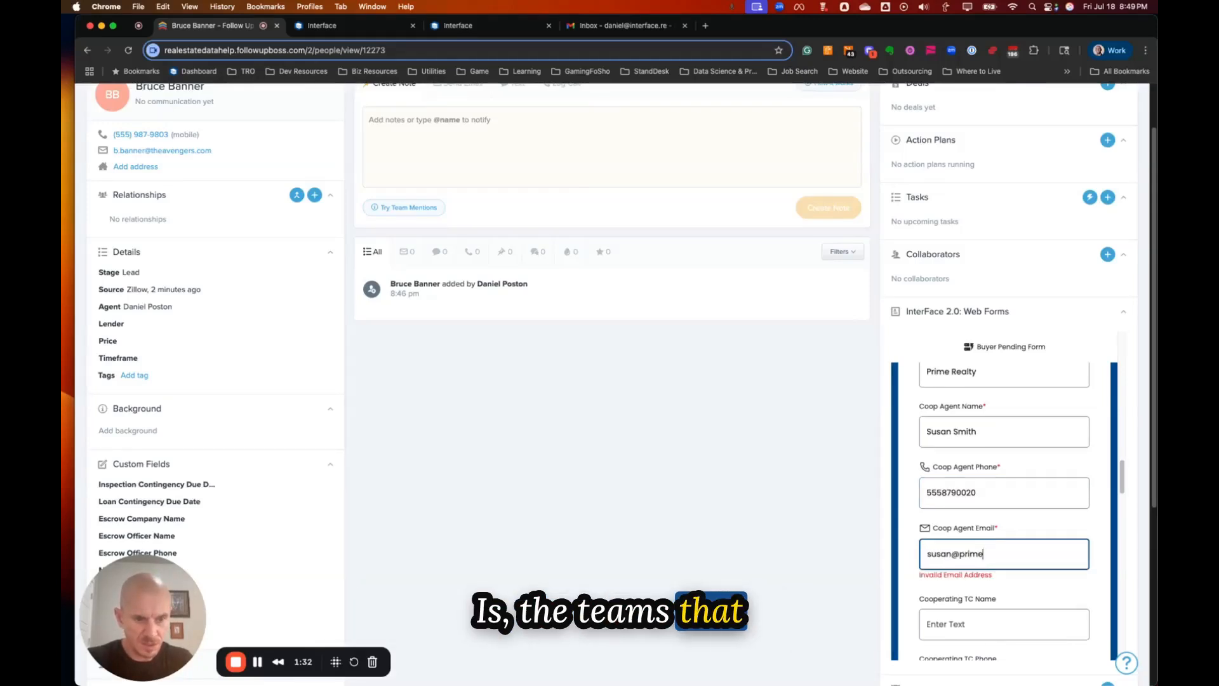
scroll(969, 573, "down", 1)
scroll(970, 572, "down", 3)
left_click(979, 460)
Enter the opposite-side client's name and answer No for an opposite-side secondary client.
scroll(980, 465, "down", 1)
scroll(983, 459, "down", 1)
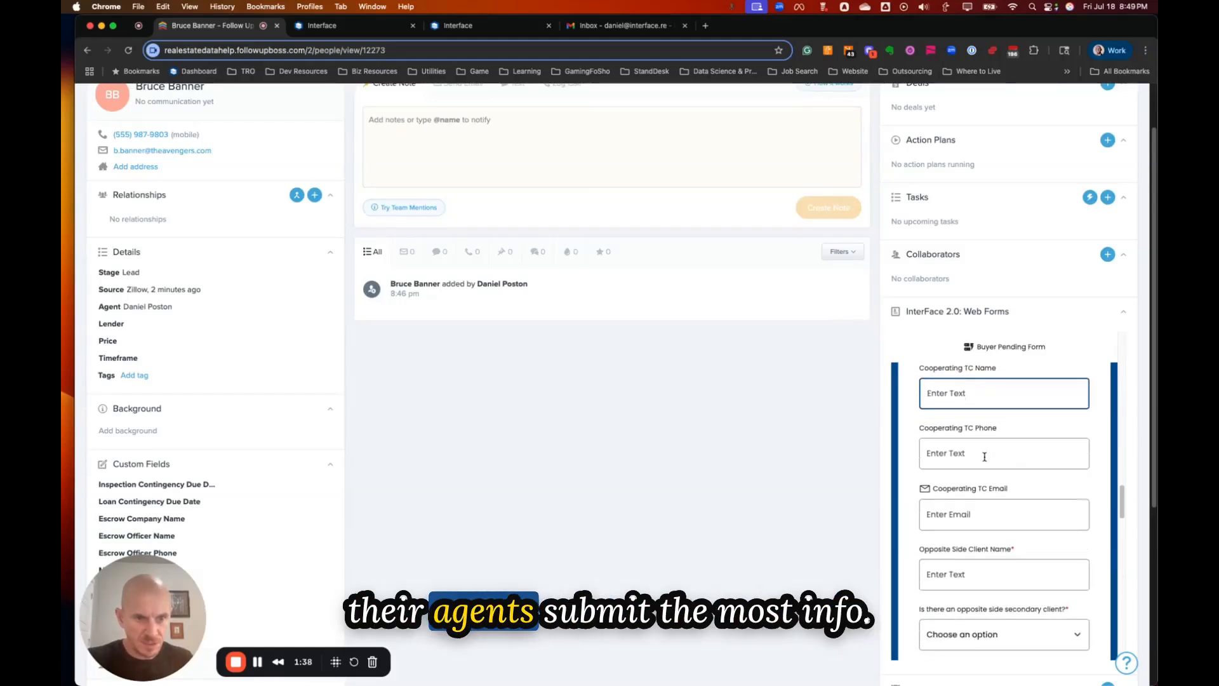
scroll(1001, 459, "down", 1)
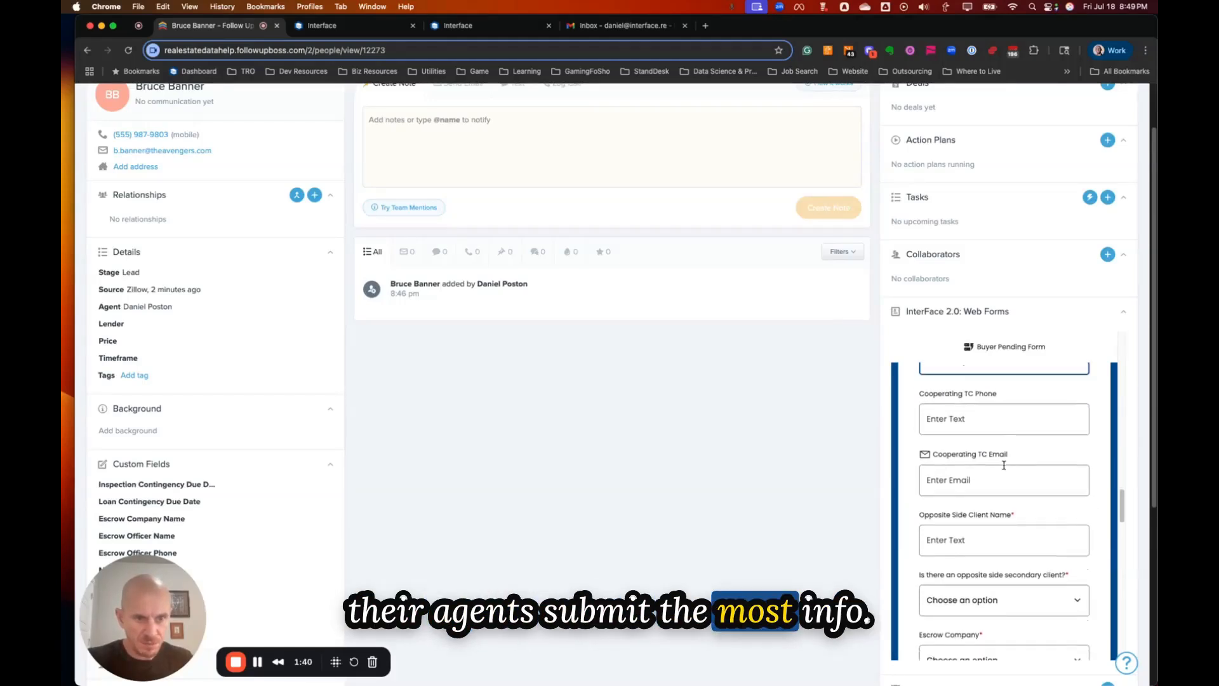
scroll(1007, 467, "down", 1)
left_click(966, 486)
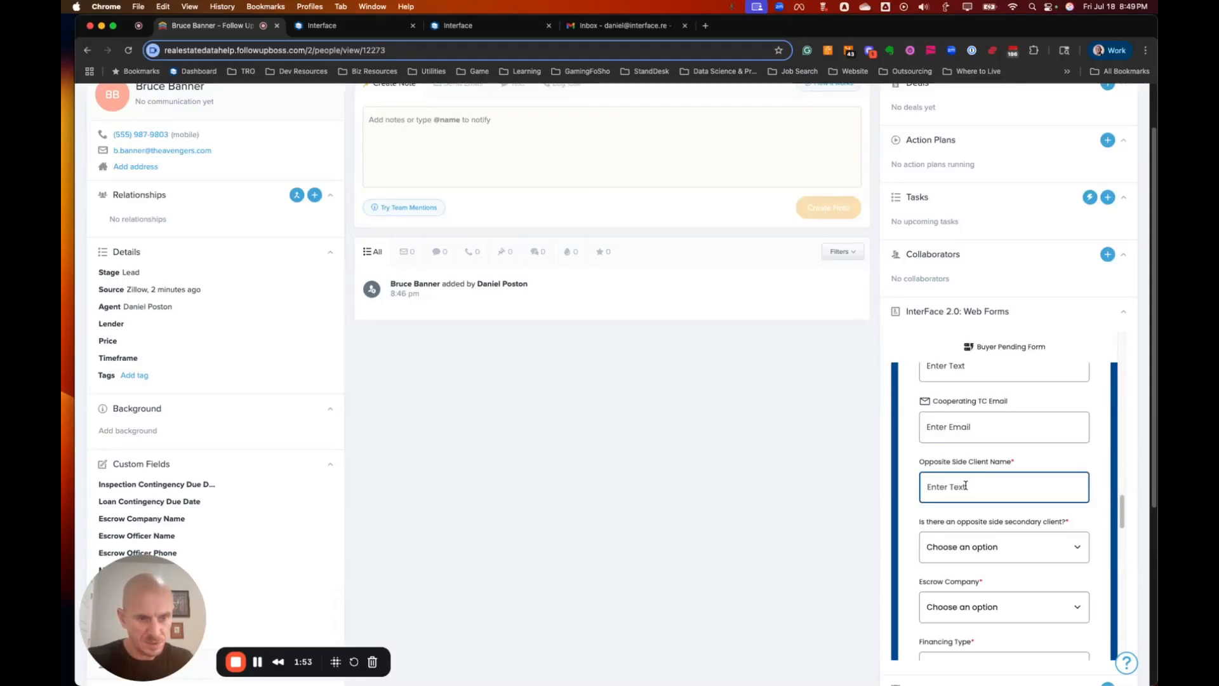
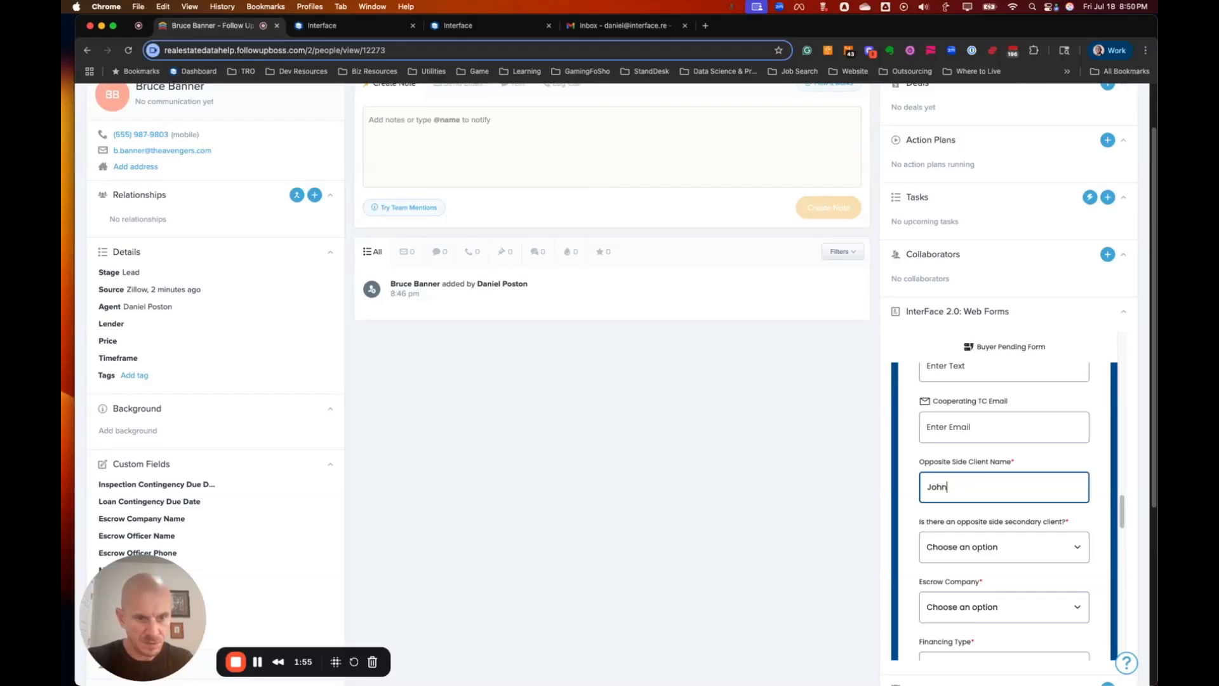
scroll(973, 530, "down", 1)
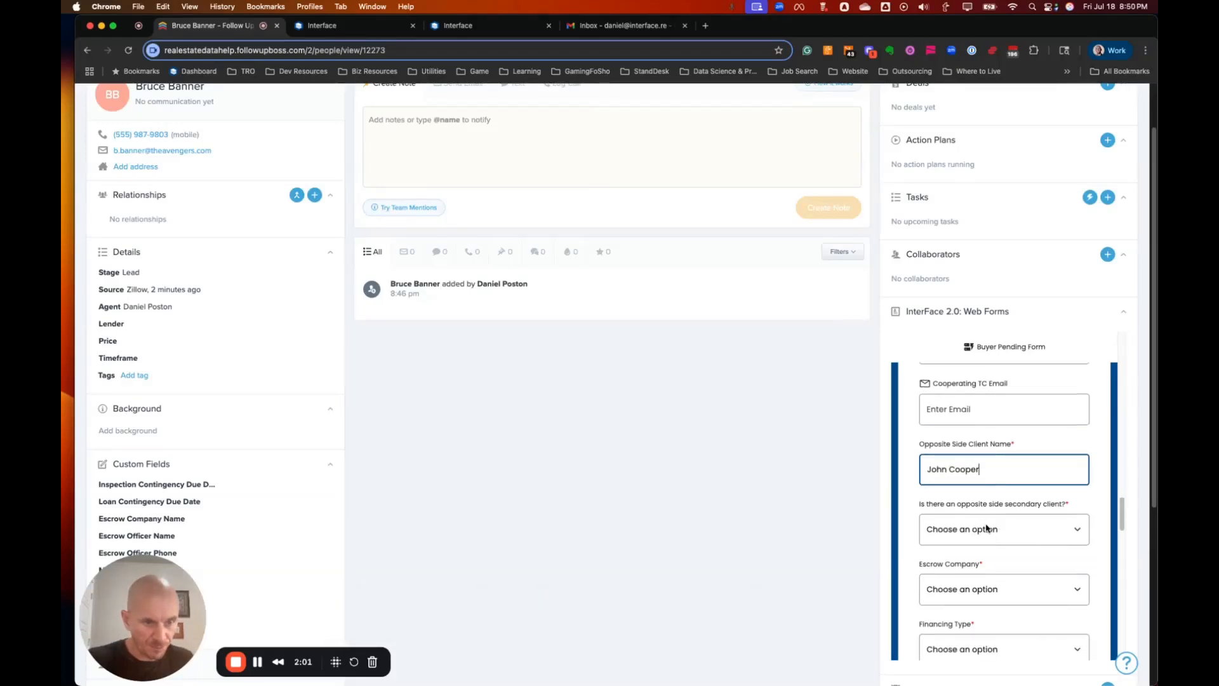
left_click(986, 528)
left_click(988, 554)
scroll(987, 550, "down", 1)
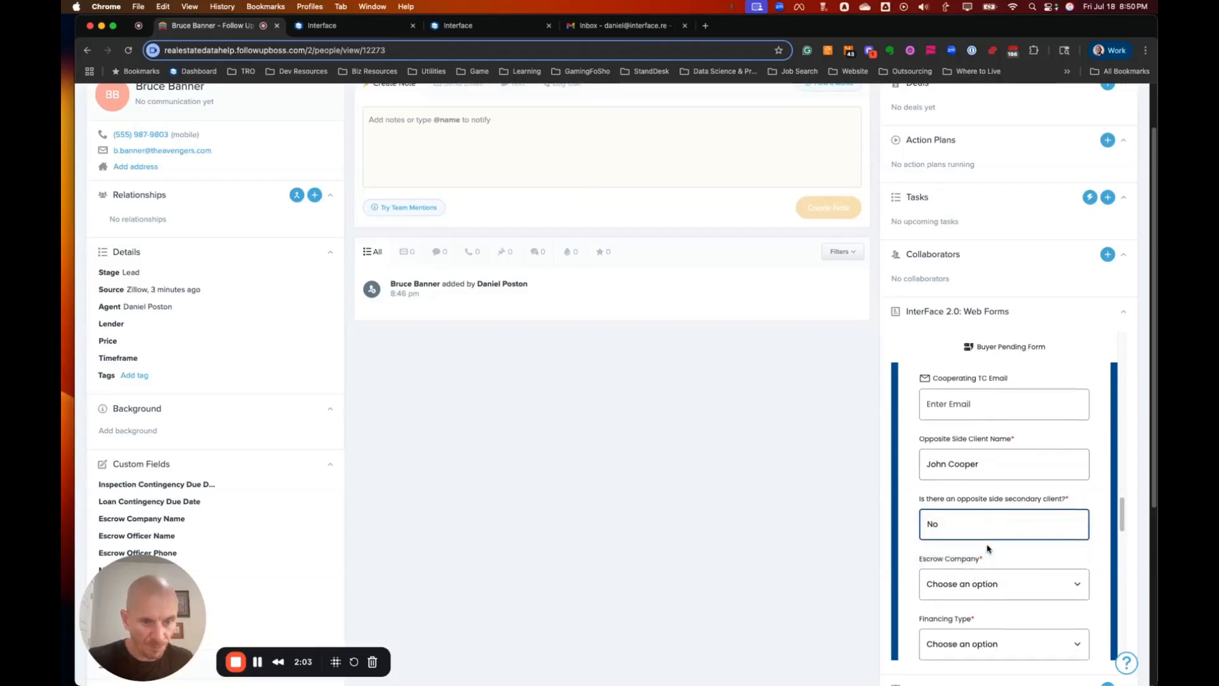
scroll(990, 548, "down", 1)
Set the escrow company to Other, named Hello Escrow Co.
left_click(956, 528)
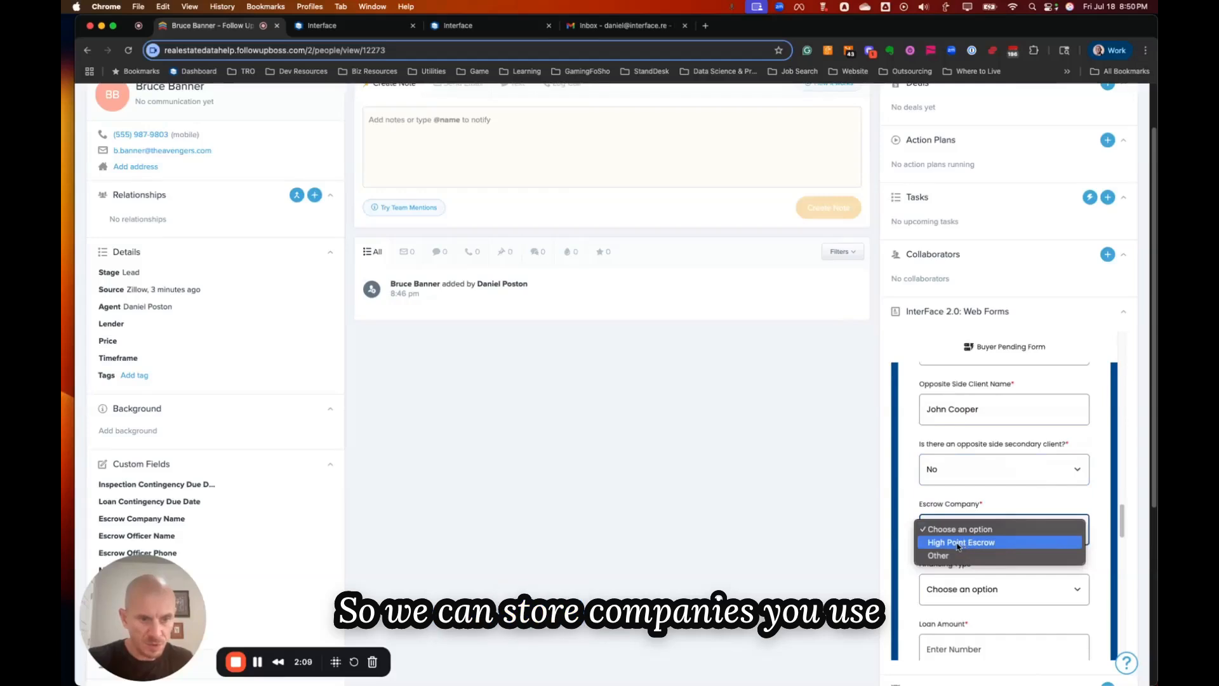
left_click(980, 556)
scroll(980, 557, "down", 1)
left_click(1002, 516)
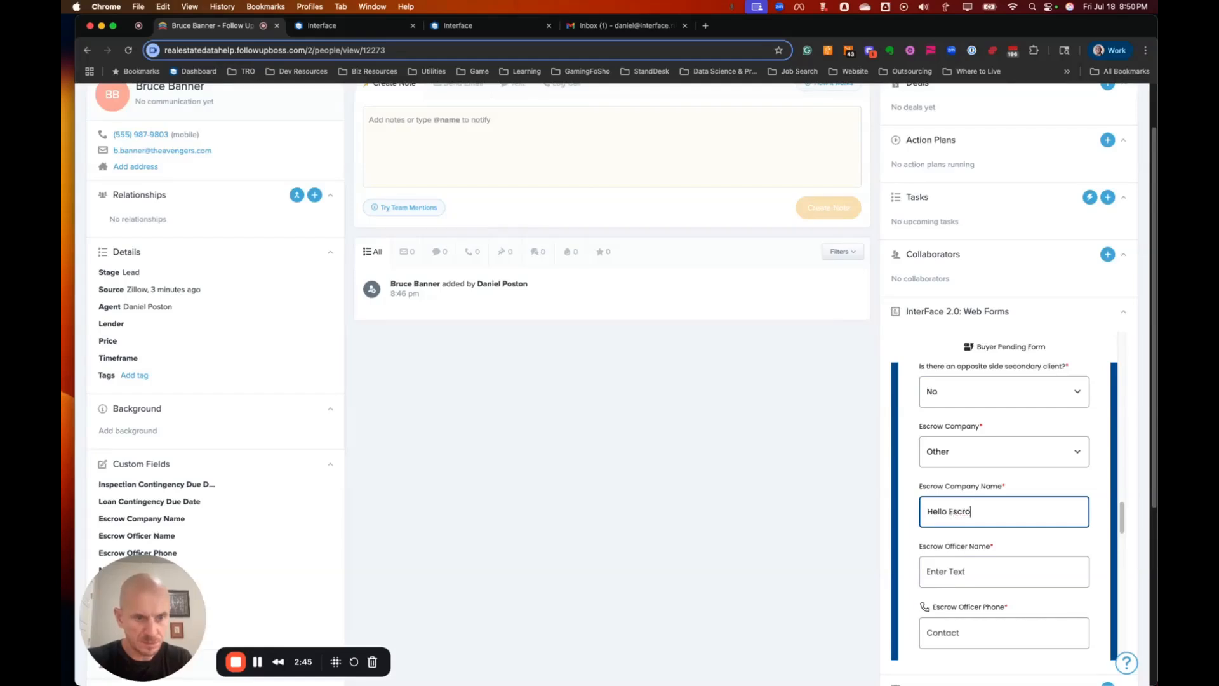
scroll(1002, 512, "down", 2)
Enter the escrow officer's name and phone number.
left_click(981, 506)
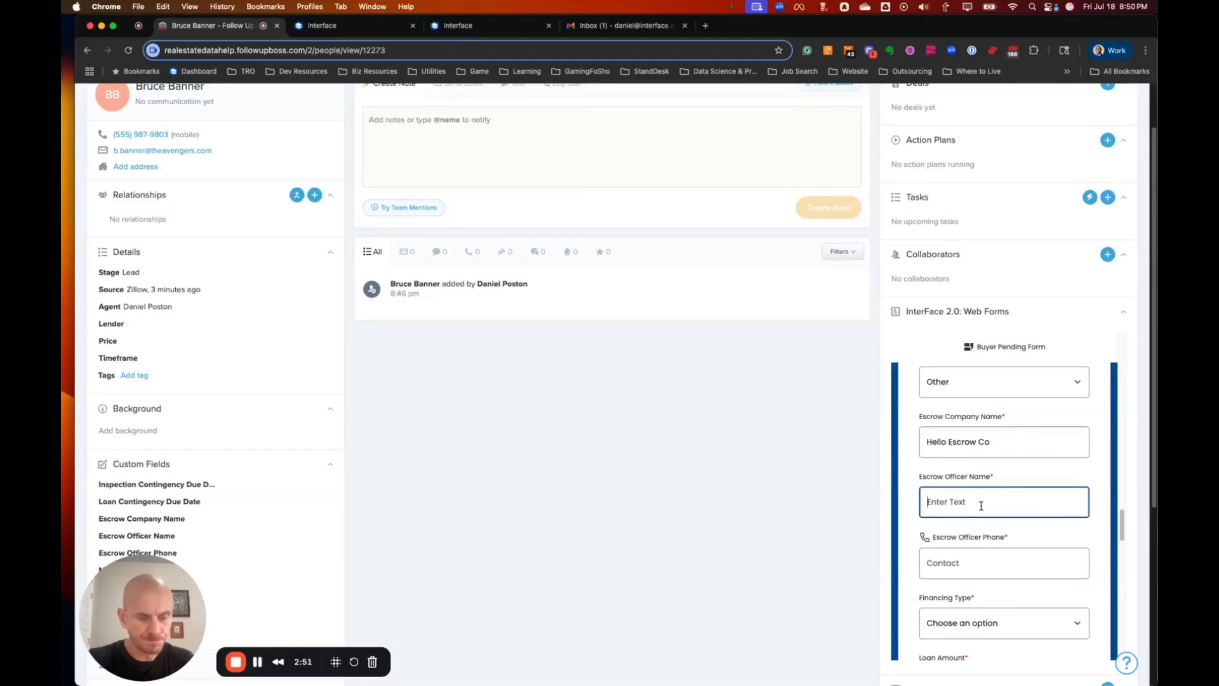
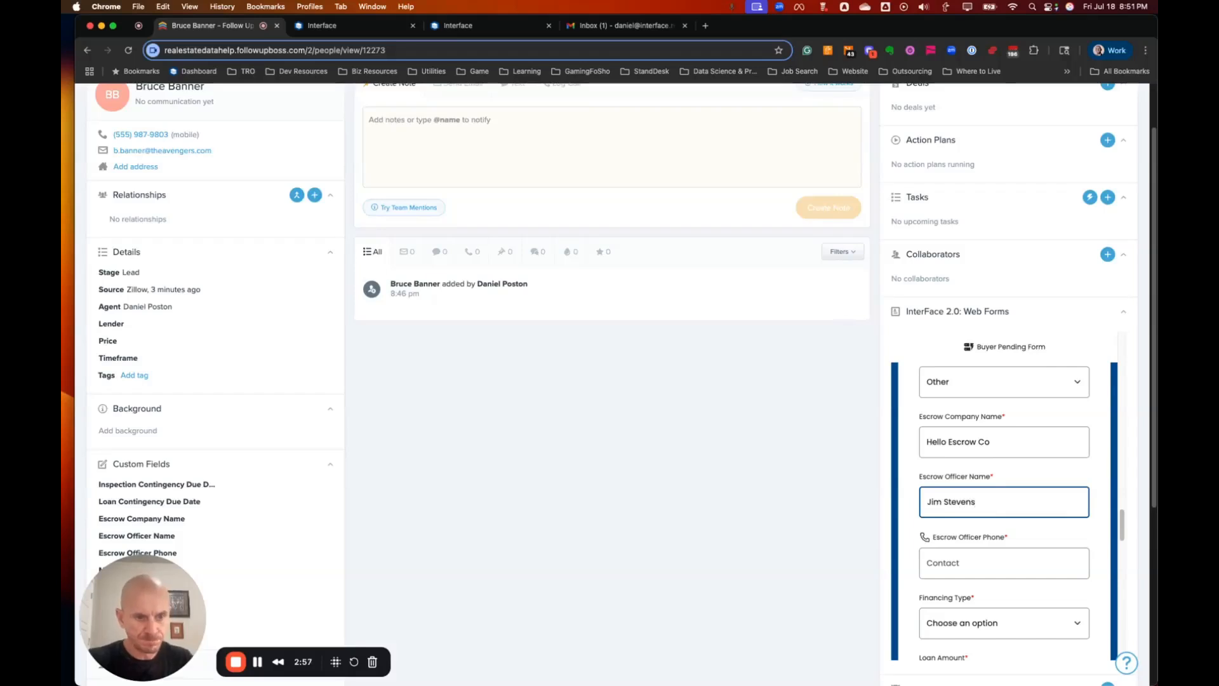
scroll(963, 459, "down", 3)
left_click(963, 458)
type("555965")
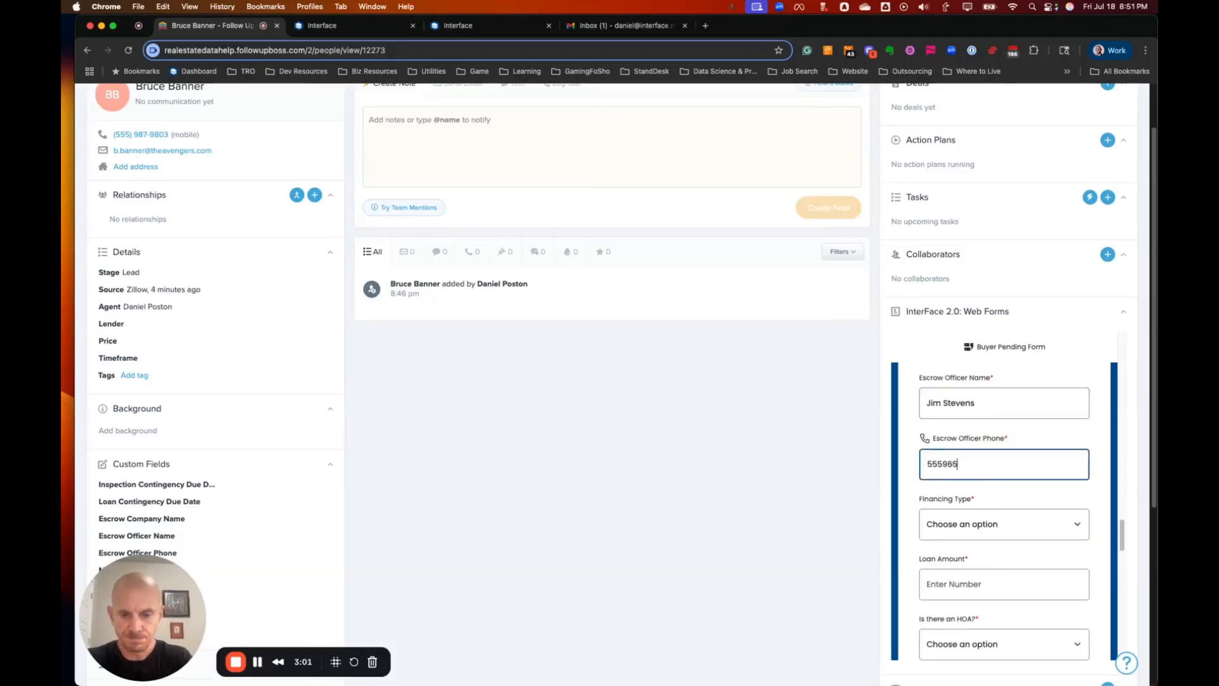
type("0786")
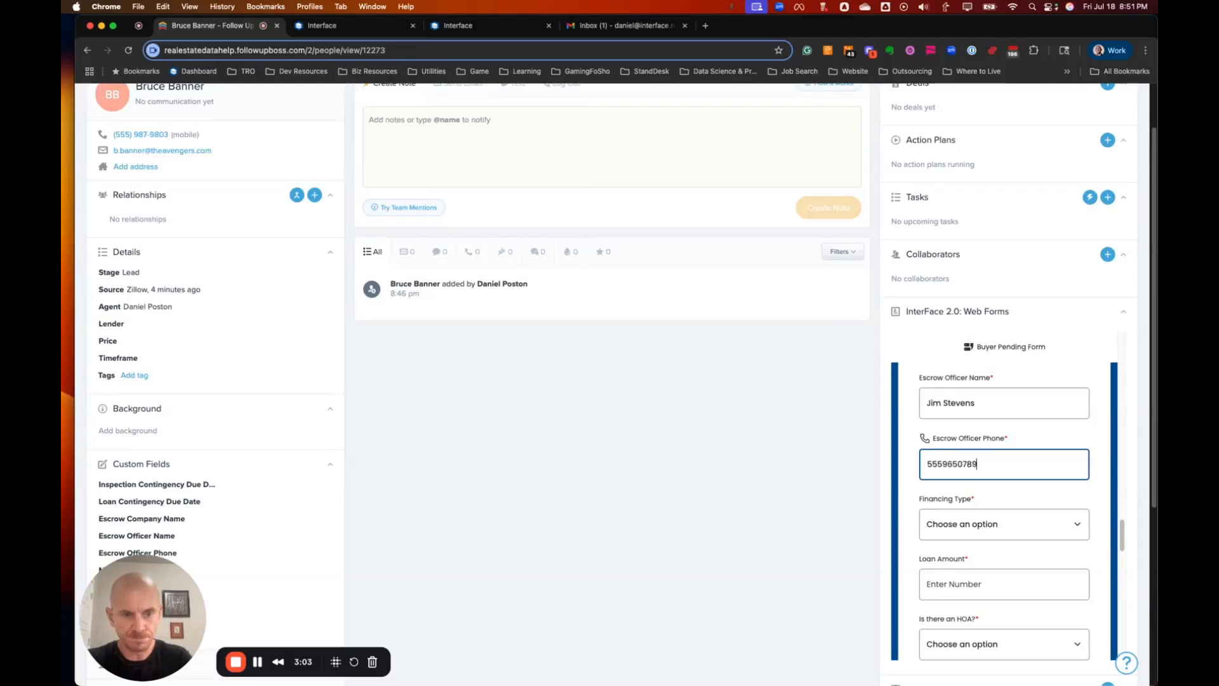
scroll(973, 437, "down", 4)
scroll(973, 438, "up", 3)
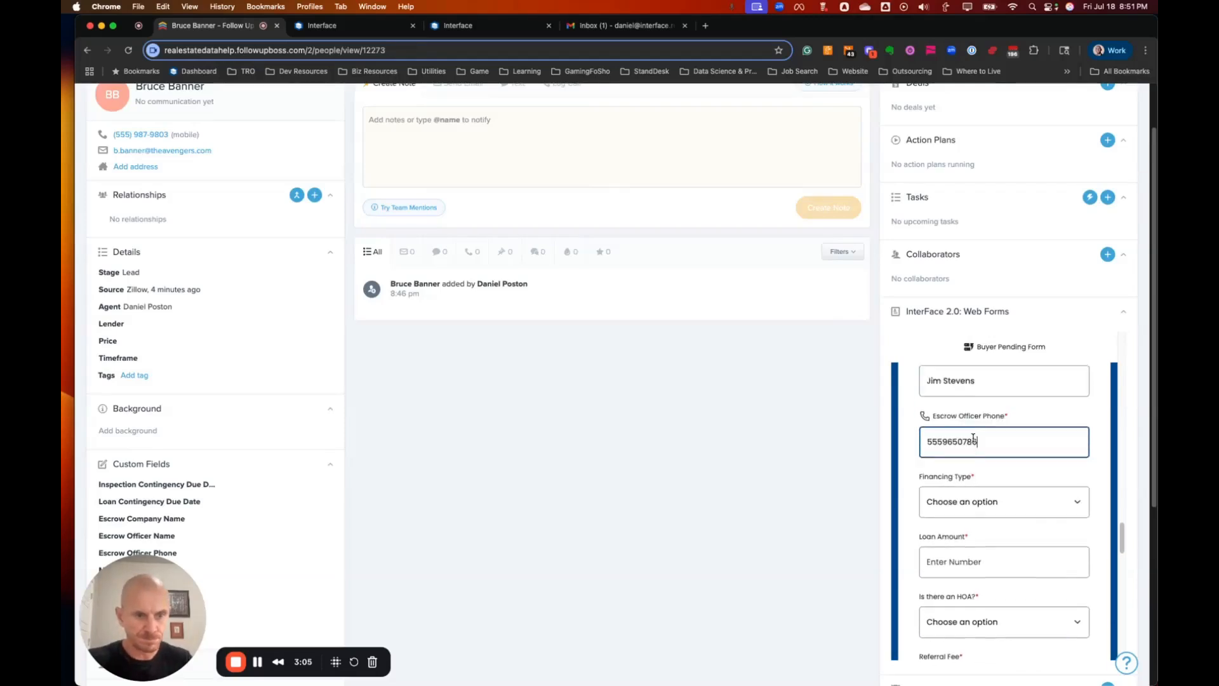
Set financing to Conventional with the Premier Home Loans officer and a 500000 loan amount.
left_click(962, 503)
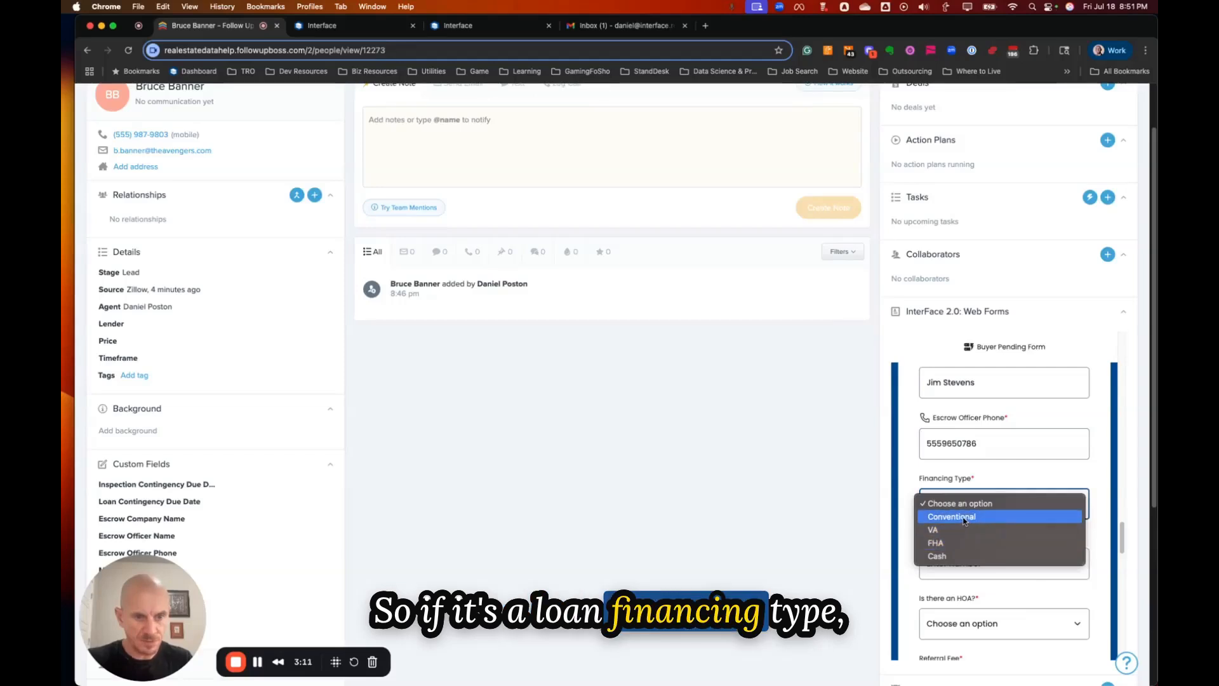
left_click(963, 517)
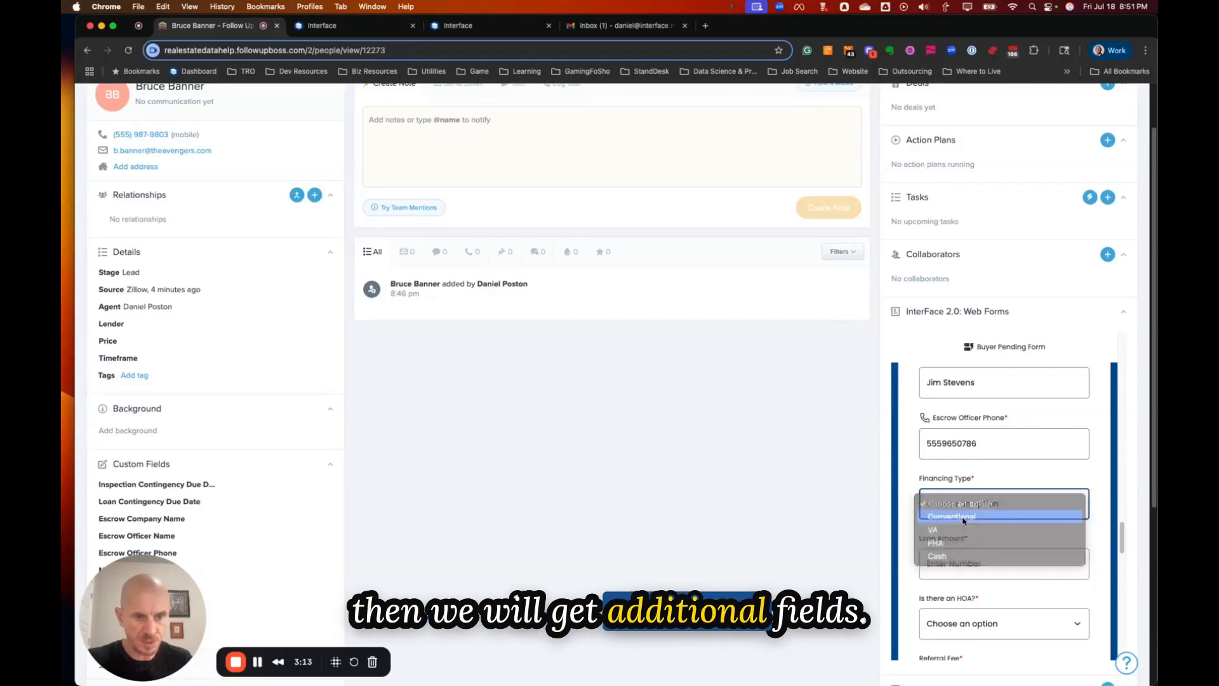
scroll(962, 519, "down", 2)
scroll(963, 519, "down", 2)
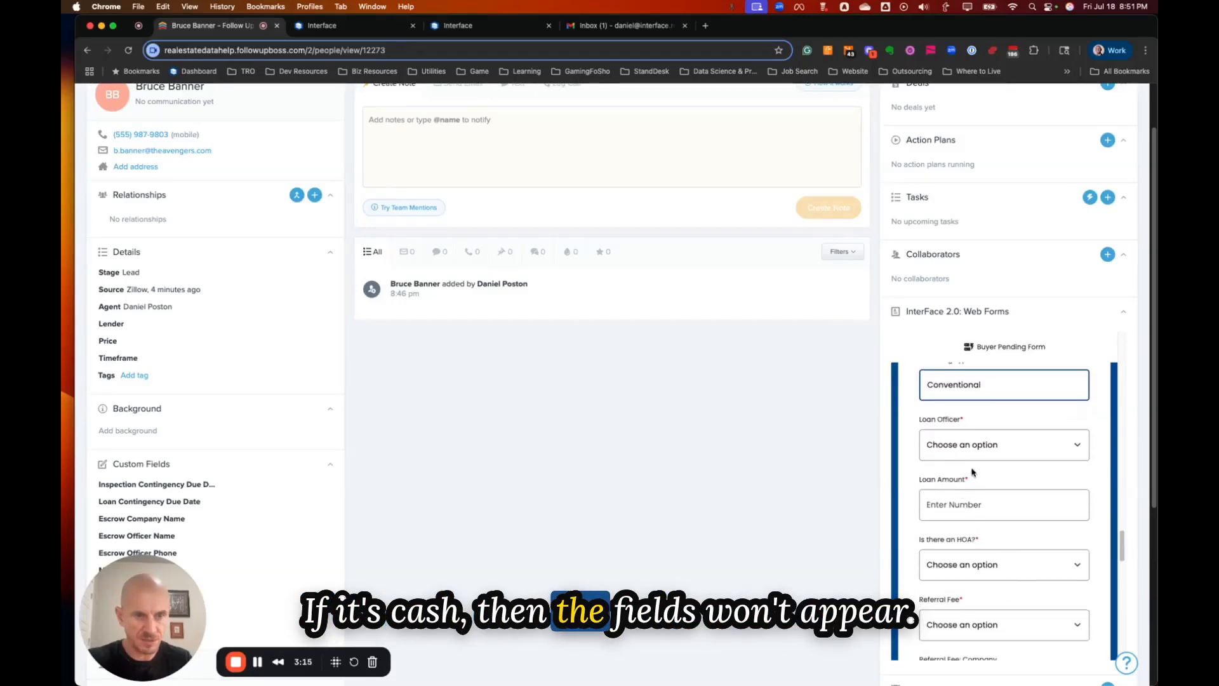
left_click(962, 444)
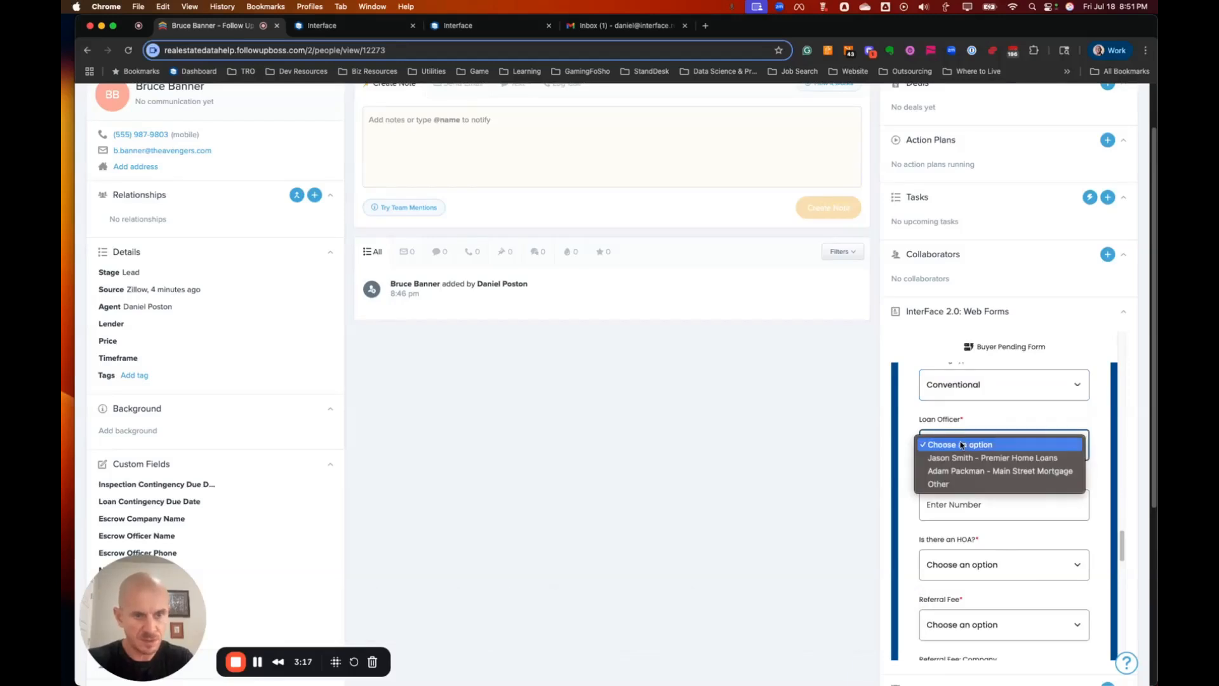
left_click(962, 458)
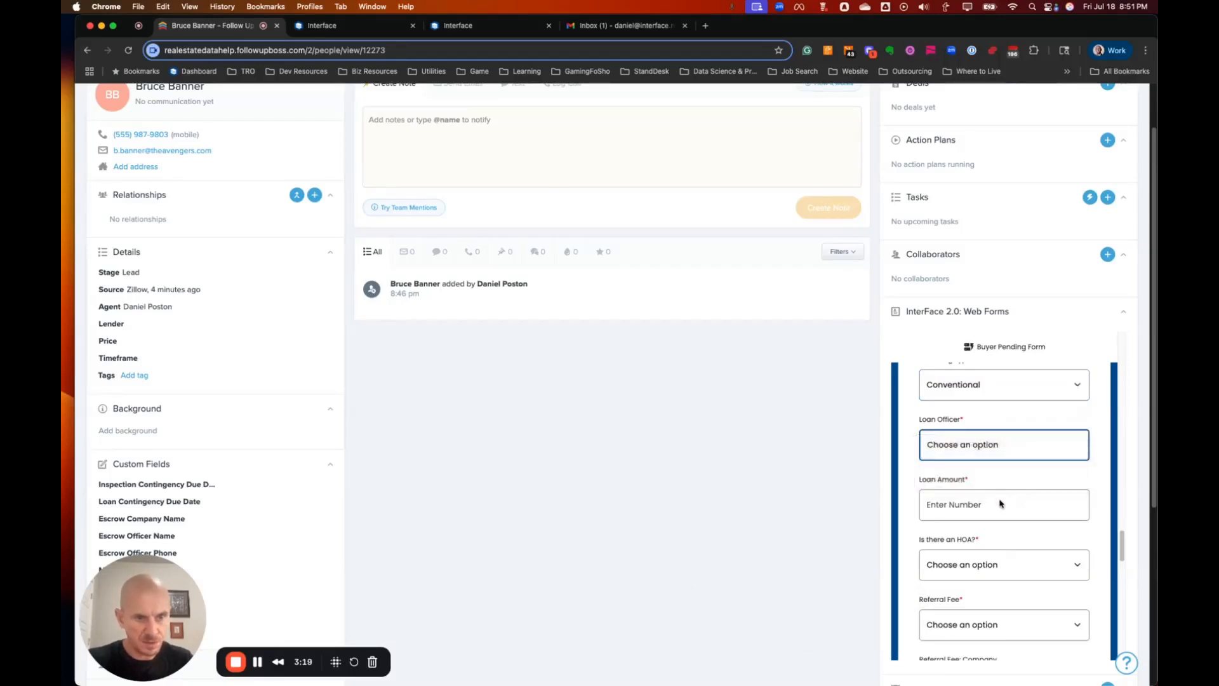
left_click(960, 502)
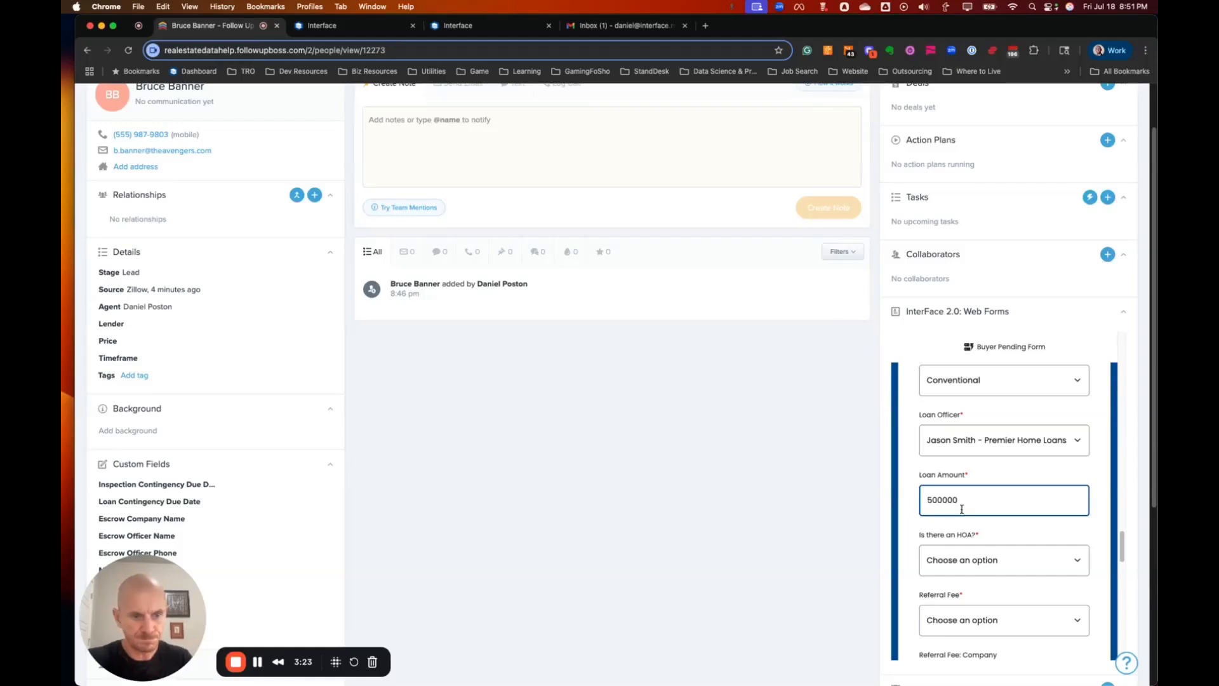
Answer No to both the HOA and referral fee questions.
left_click(951, 554)
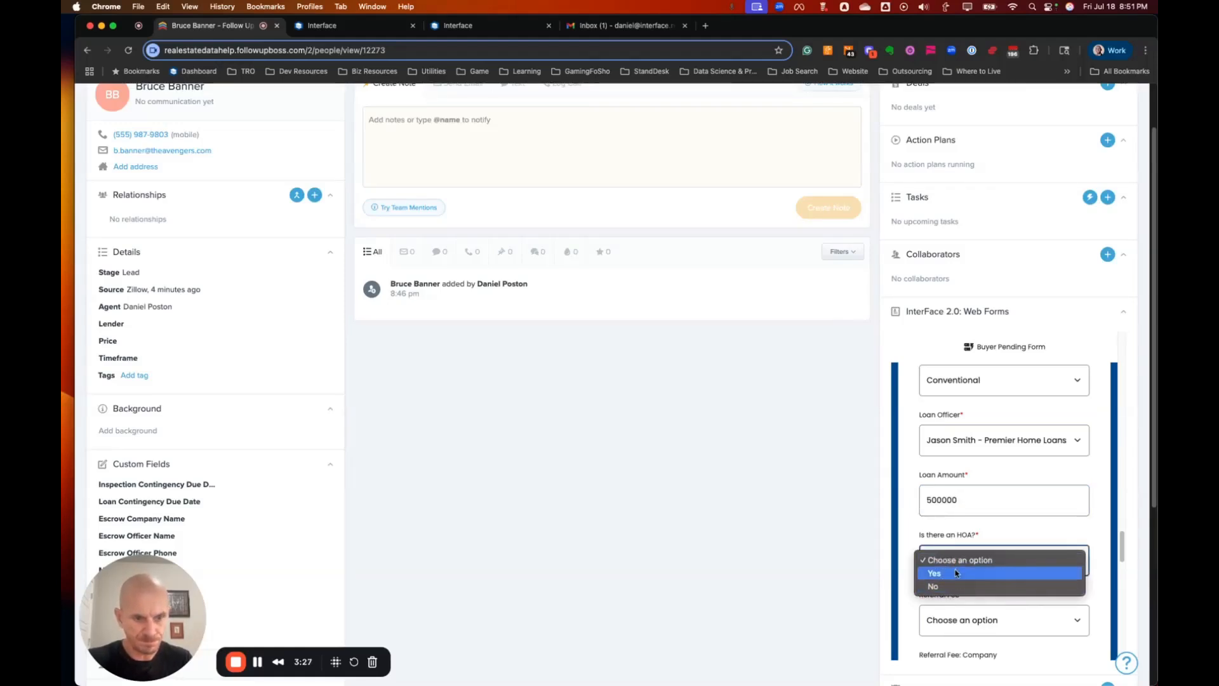
left_click(987, 586)
scroll(966, 548, "down", 2)
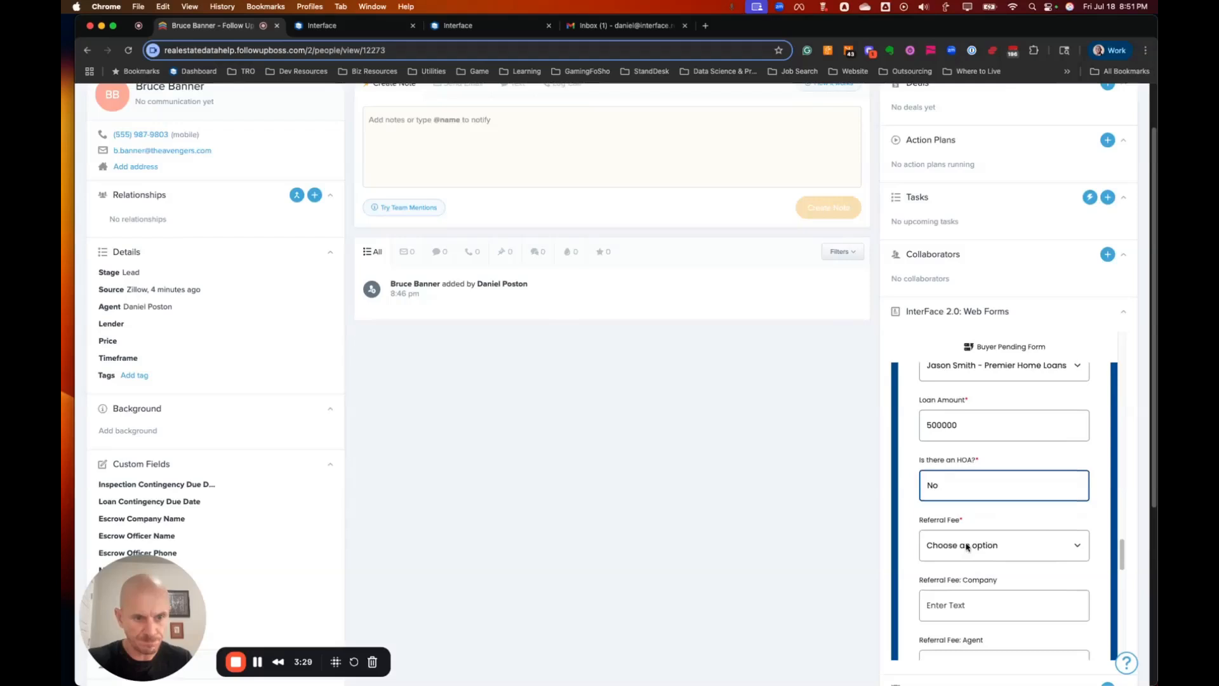
left_click(967, 548)
left_click(972, 572)
scroll(999, 549, "down", 3)
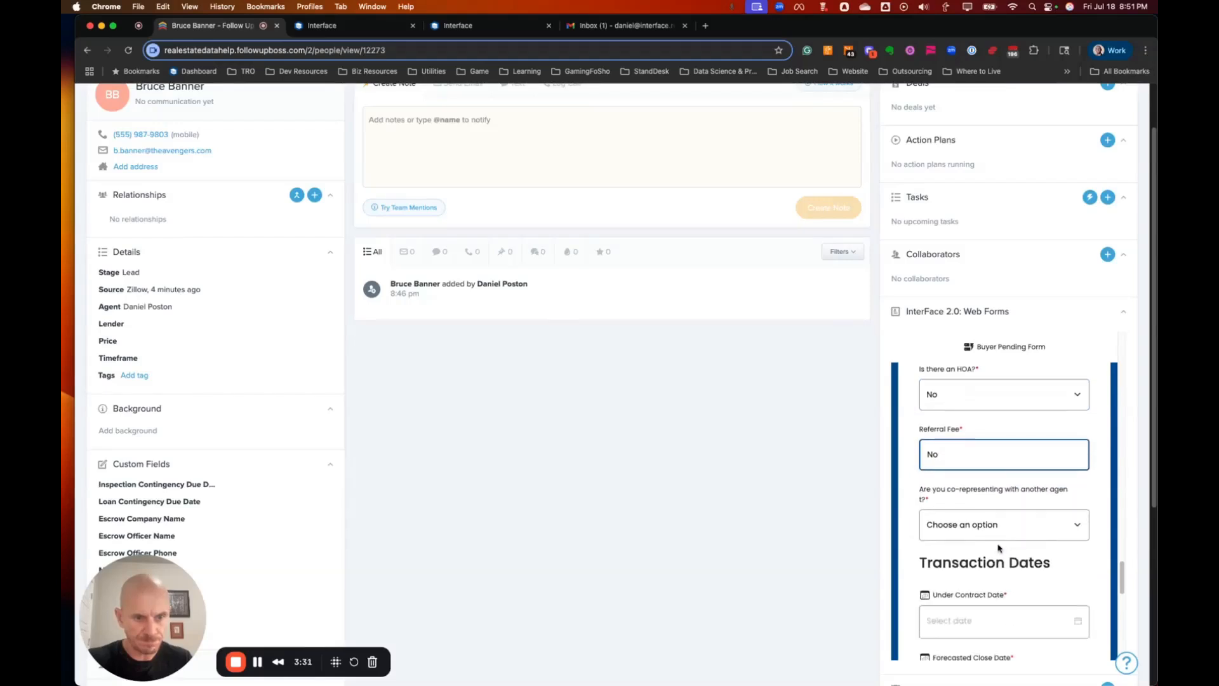
Answer Yes to co-representing and choose the second agent.
left_click(984, 529)
left_click(982, 532)
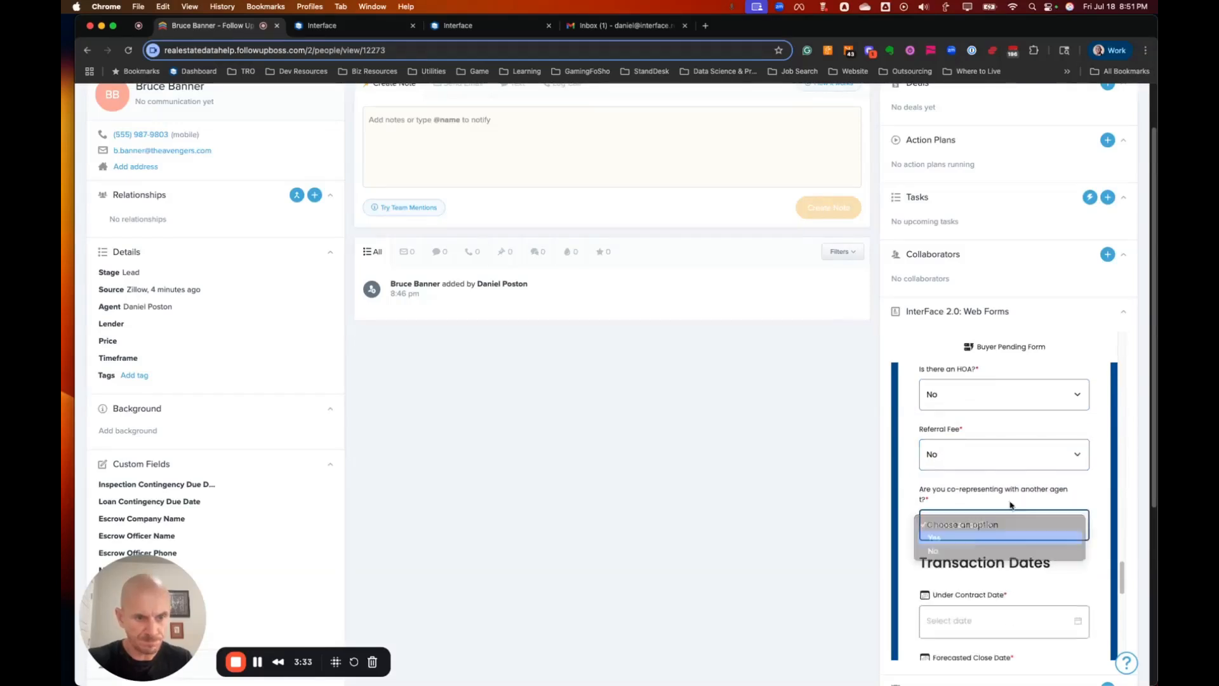
scroll(1012, 508, "down", 2)
left_click(982, 513)
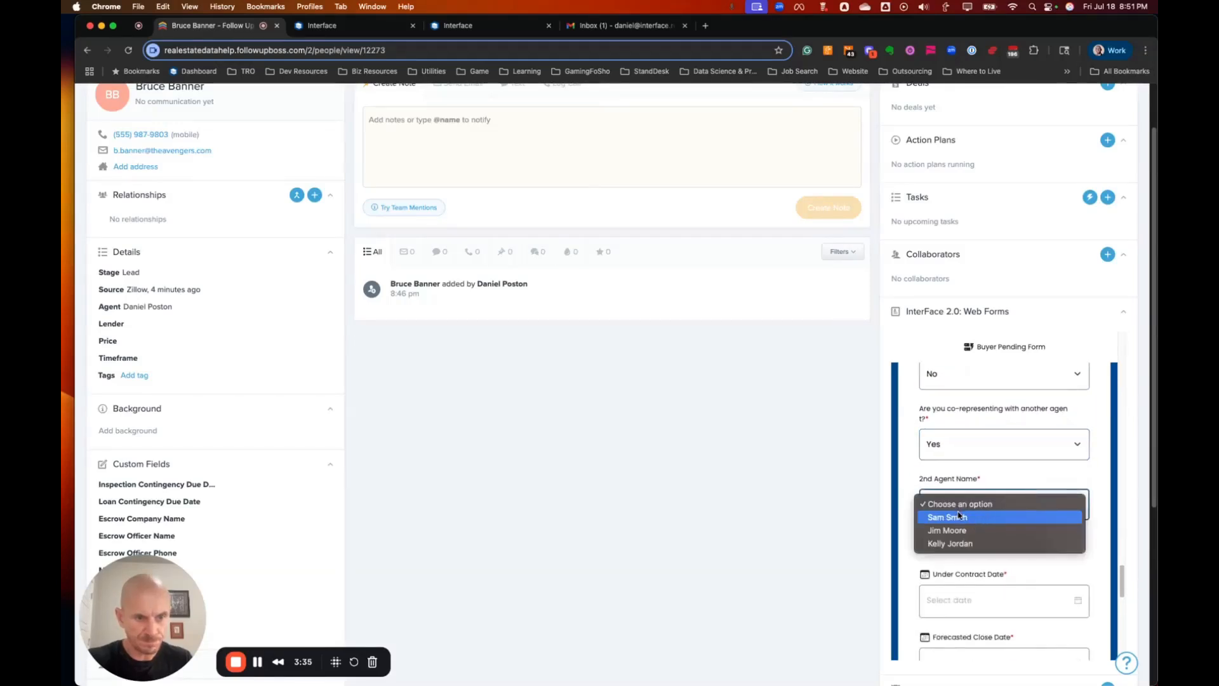
left_click(977, 519)
scroll(976, 508, "down", 3)
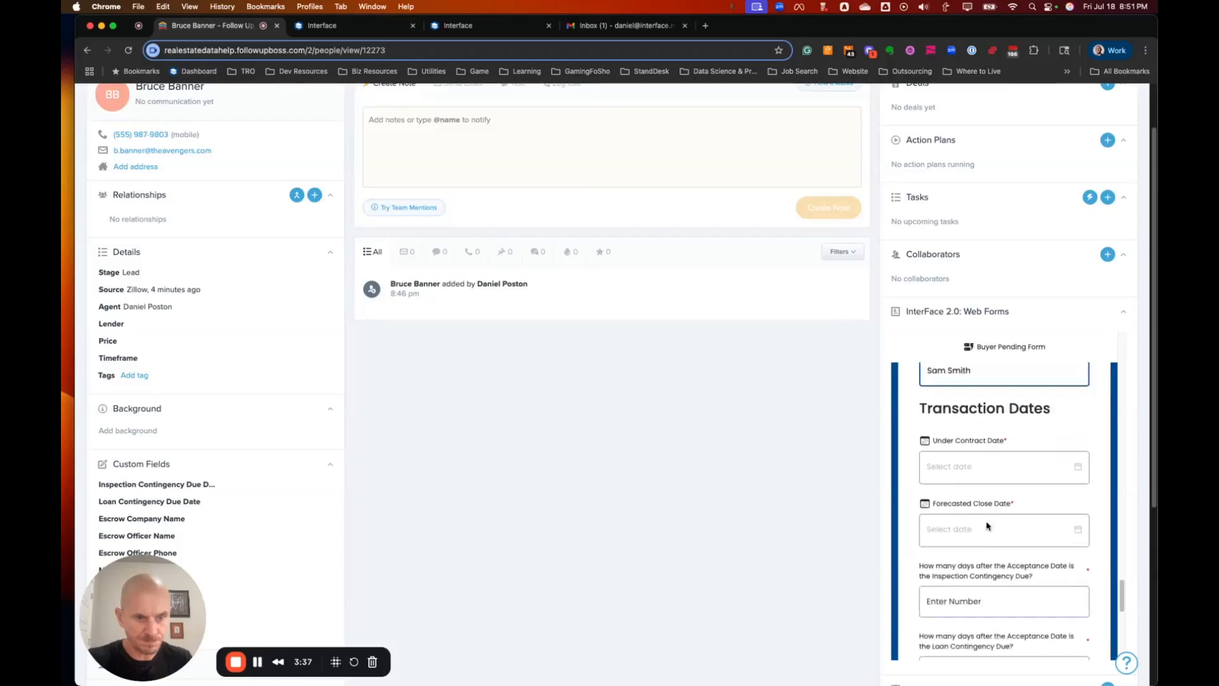
Set under-contract 07/18/2025, close 08/31/2025, inspection contingency 10 and loan contingency 20 days.
left_click(975, 452)
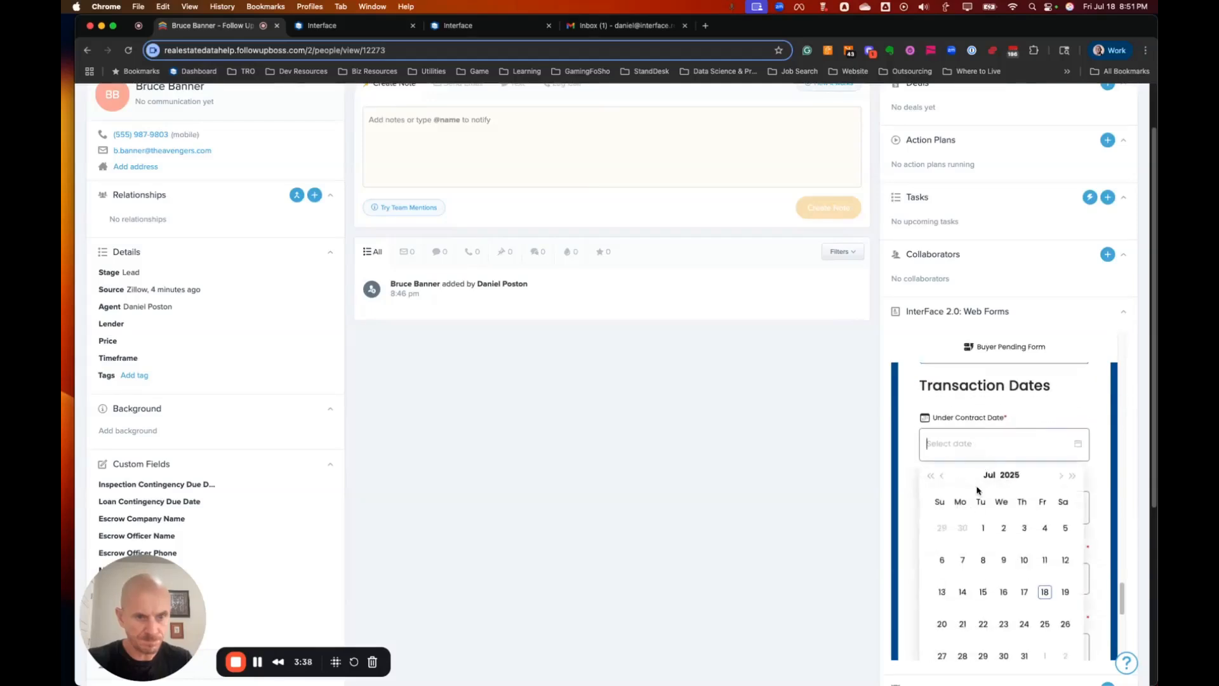
left_click(1046, 594)
scroll(1004, 508, "down", 1)
left_click(975, 436)
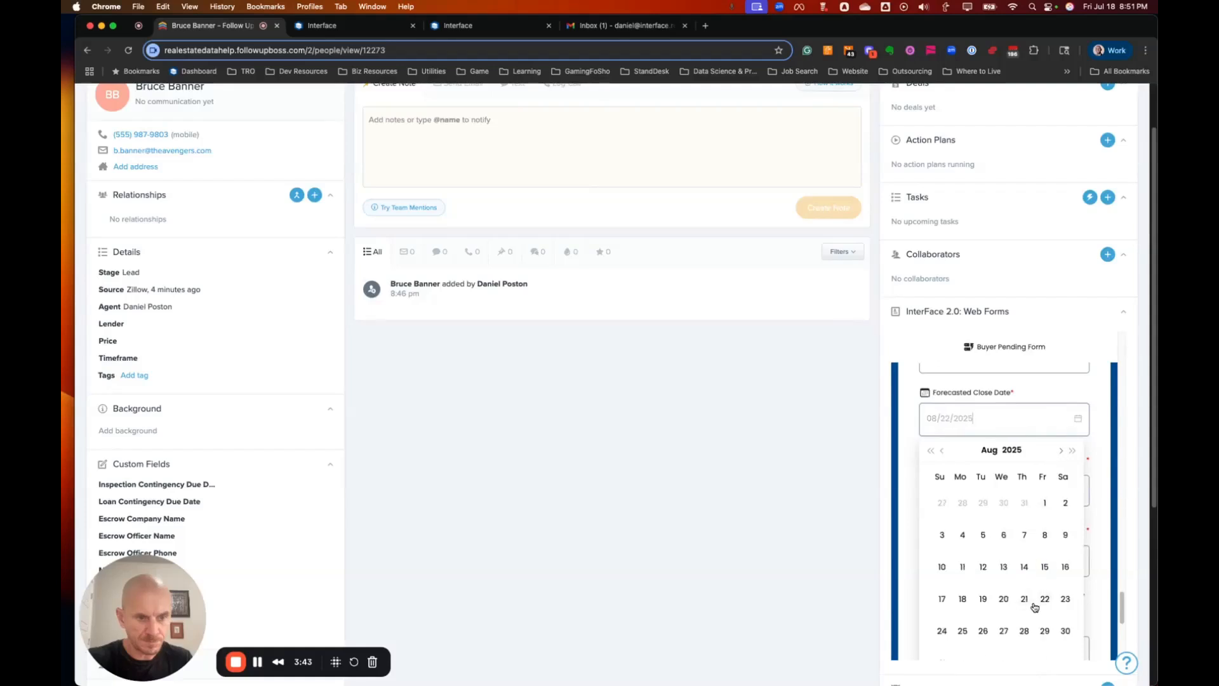
scroll(942, 638, "down", 1)
left_click(942, 630)
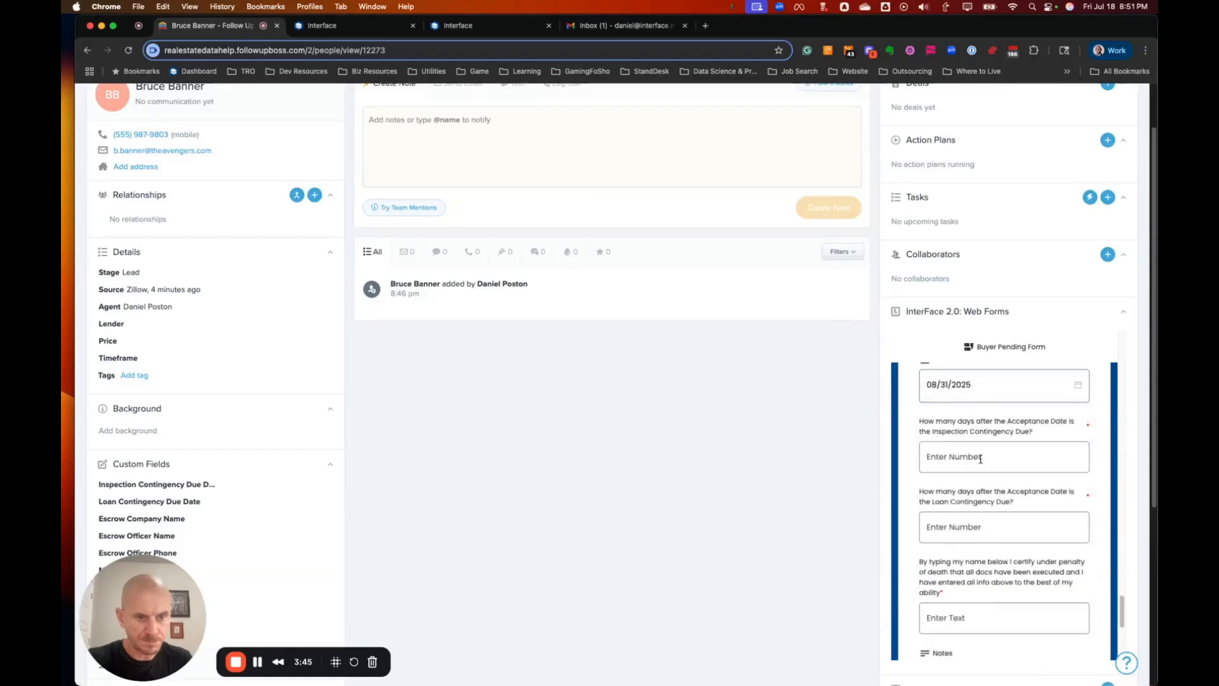
type("10")
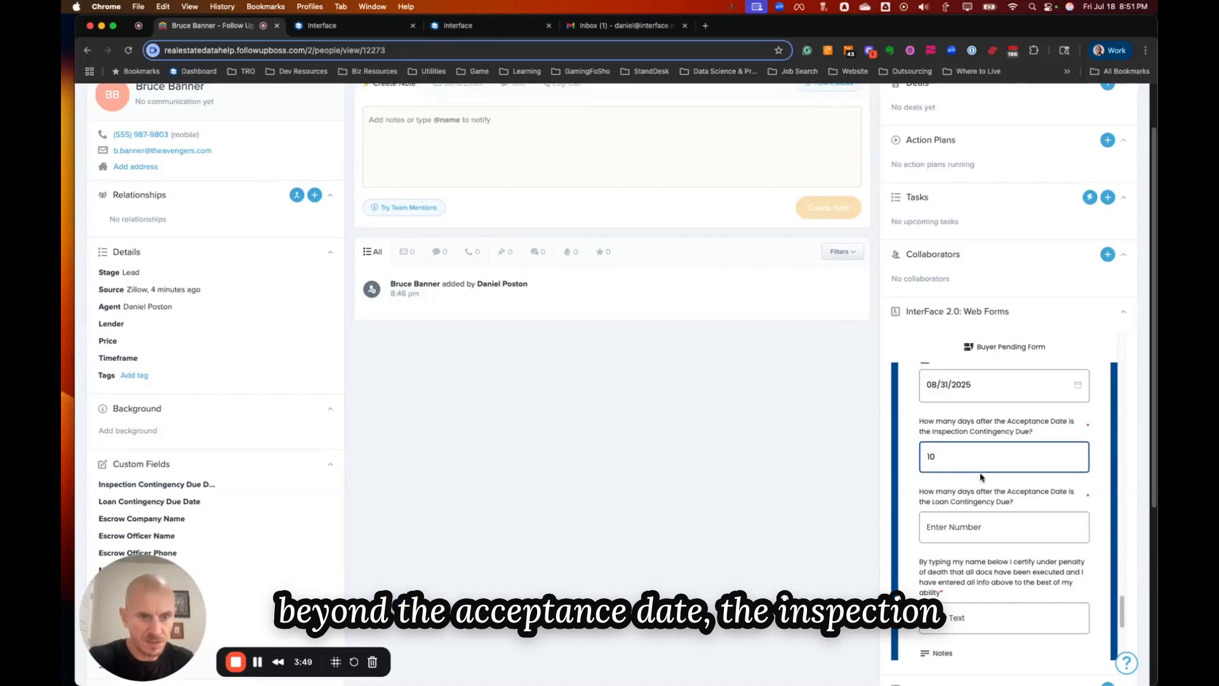
scroll(983, 458, "down", 1)
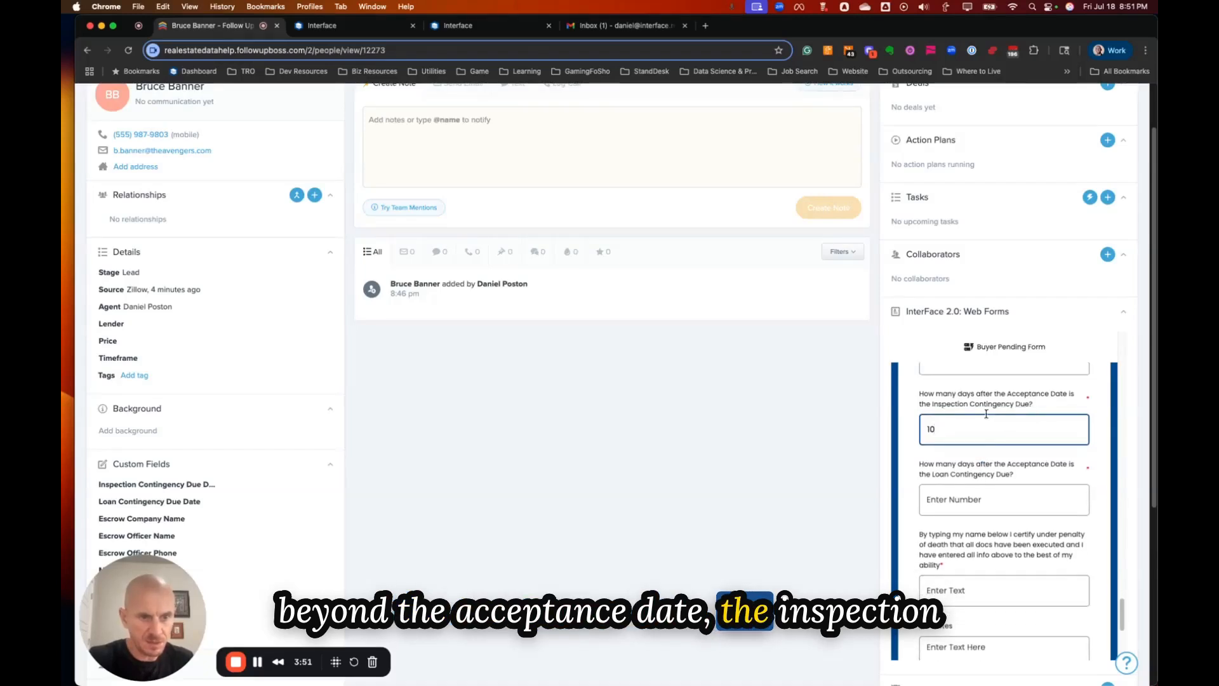
left_click(956, 499)
type("20")
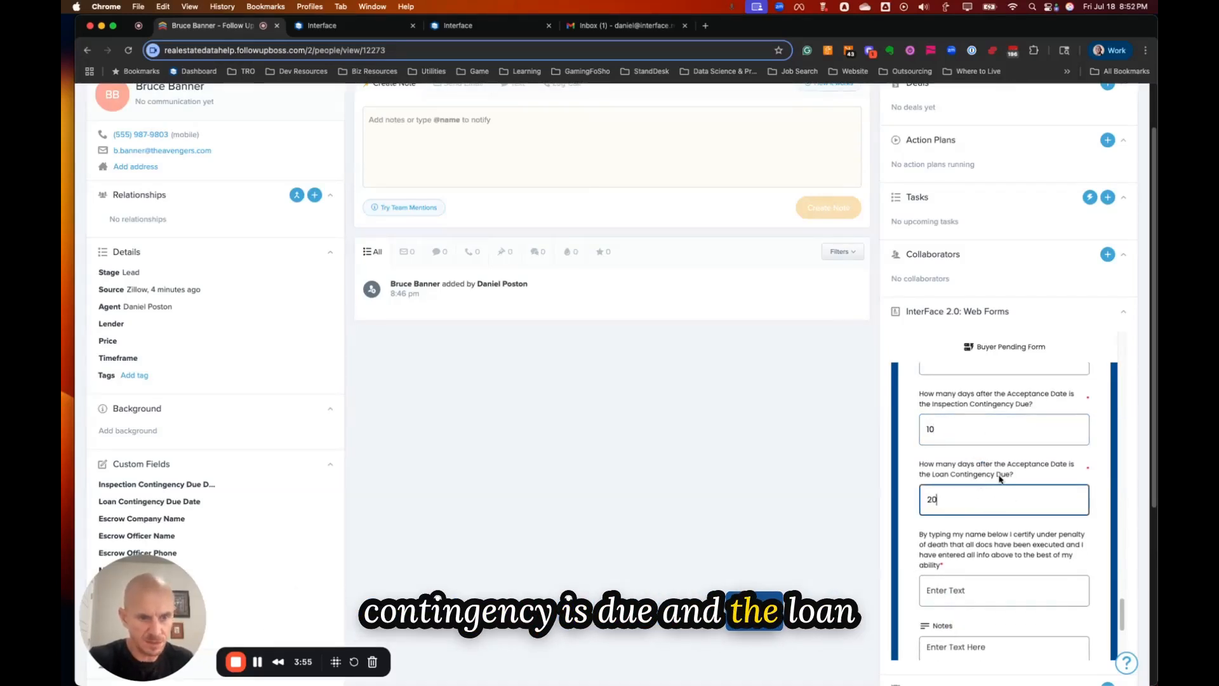
Sign the certification field with the user's name.
scroll(1000, 479, "down", 4)
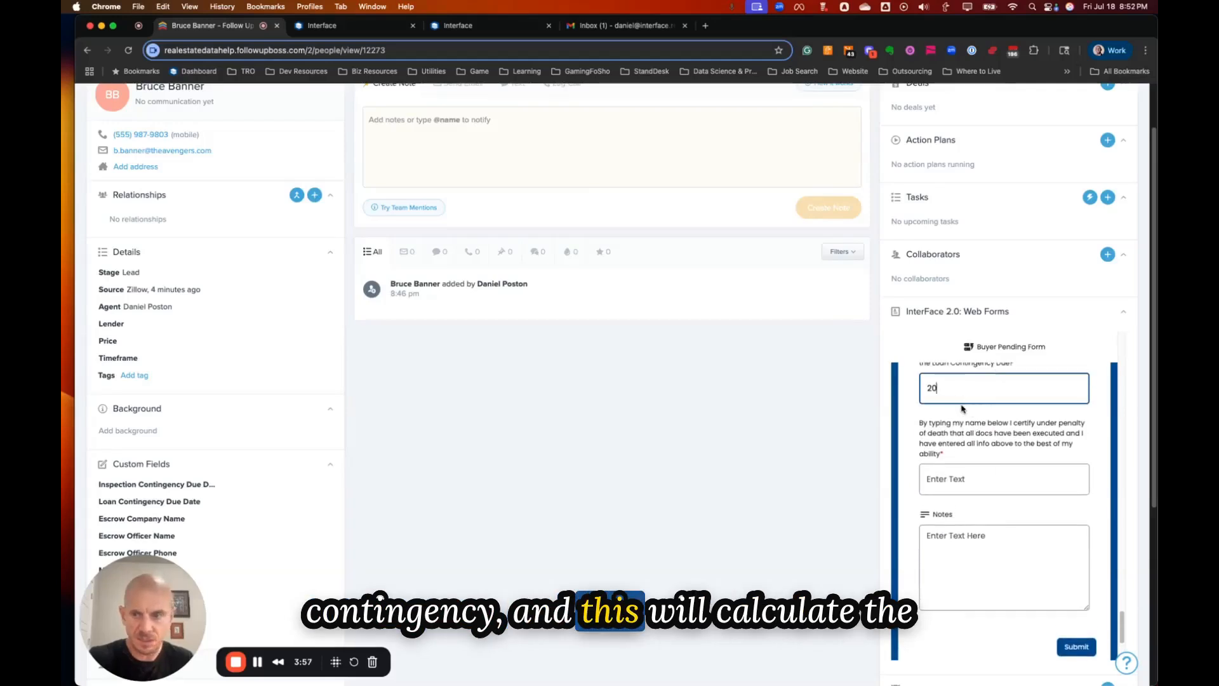
scroll(962, 432, "down", 1)
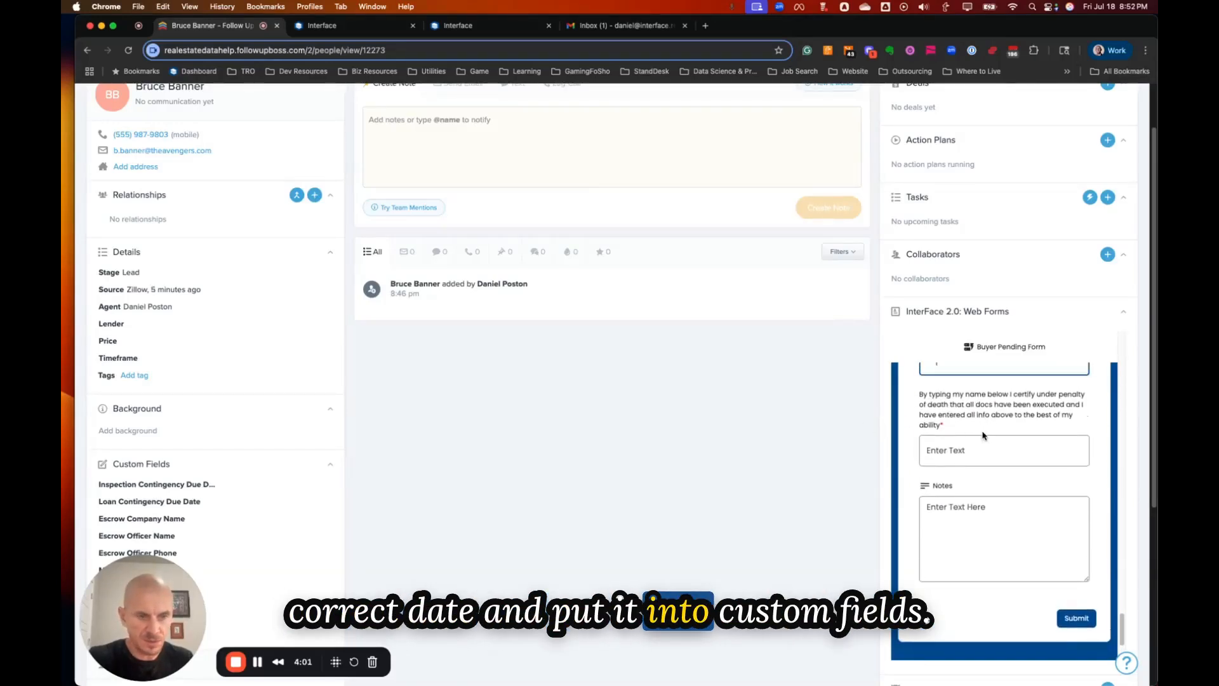
left_click(974, 447)
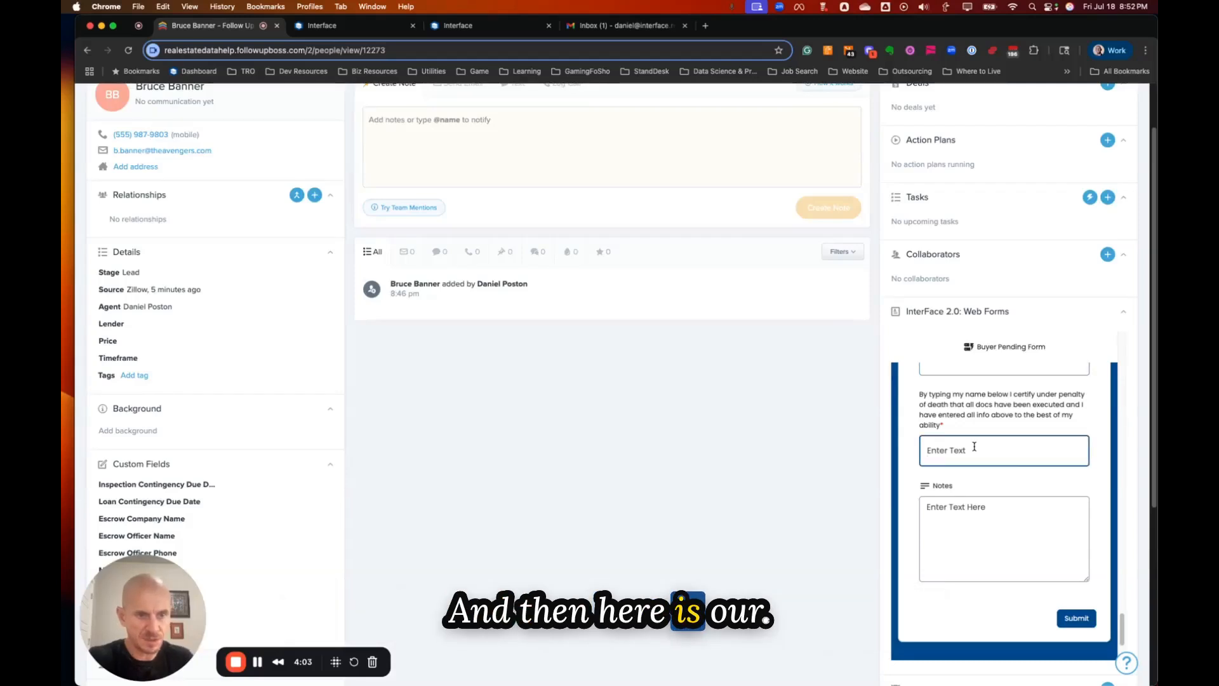
type("Dan")
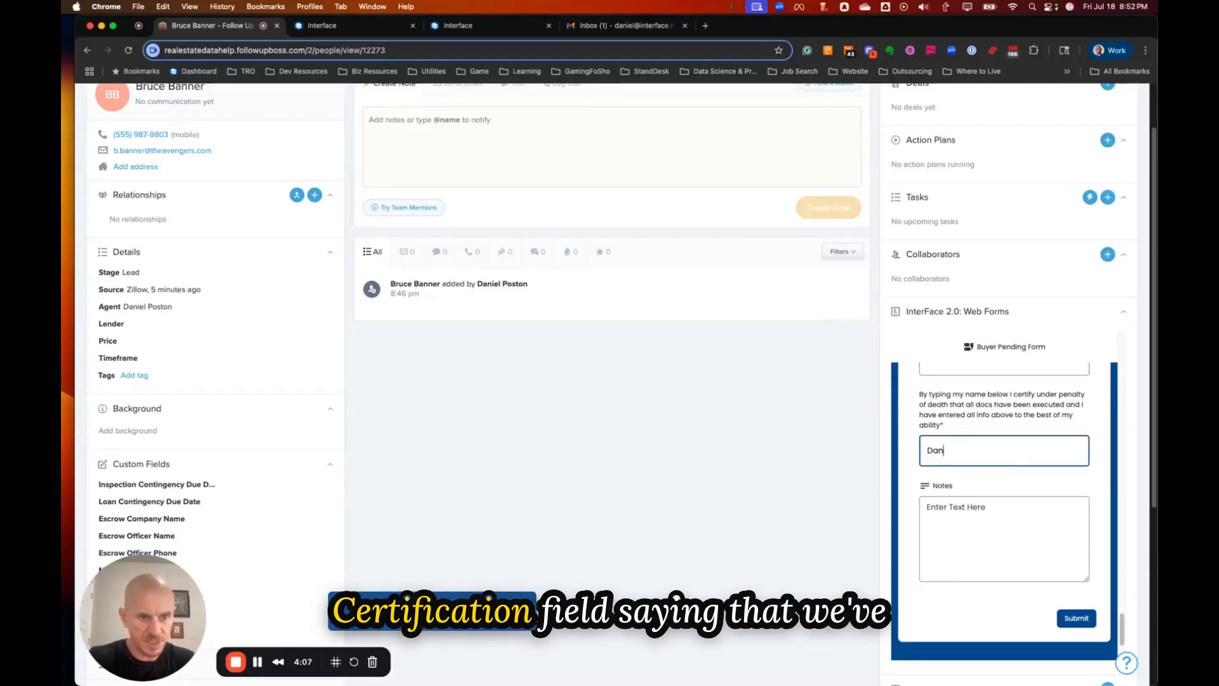
type("iel")
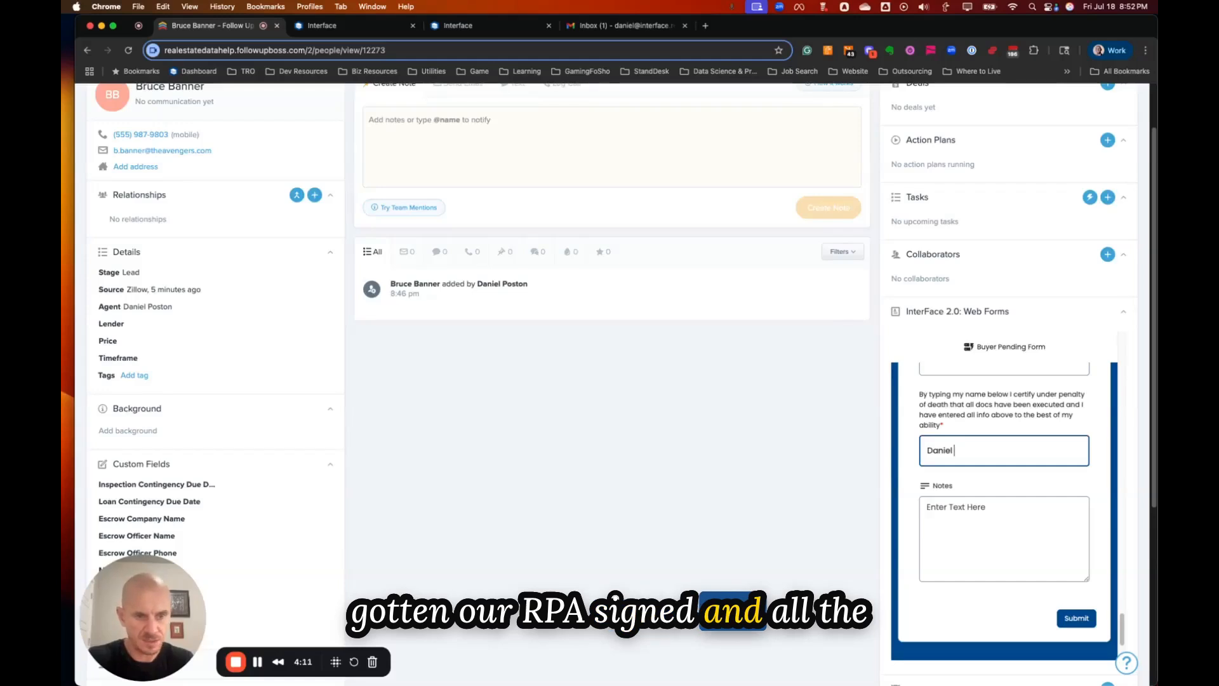
scroll(1048, 483, "down", 2)
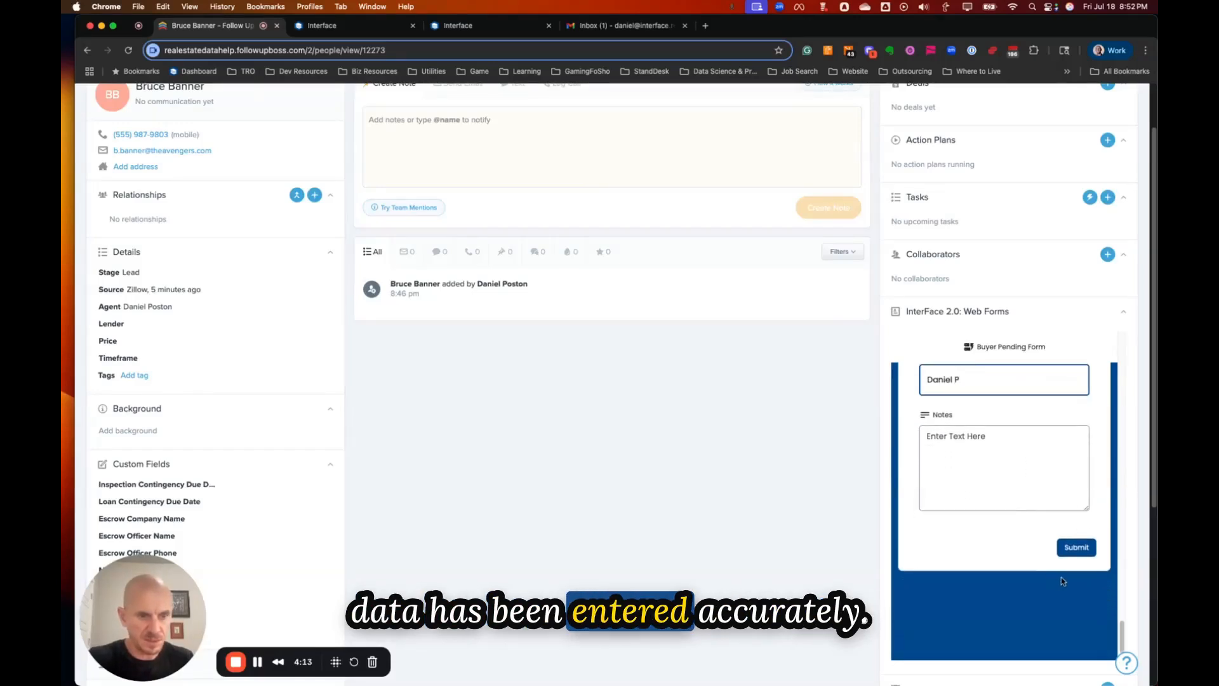
Remove the doubled dot from the flagged secondary contact email and resubmit the Buyer Pending Form.
left_click(1078, 548)
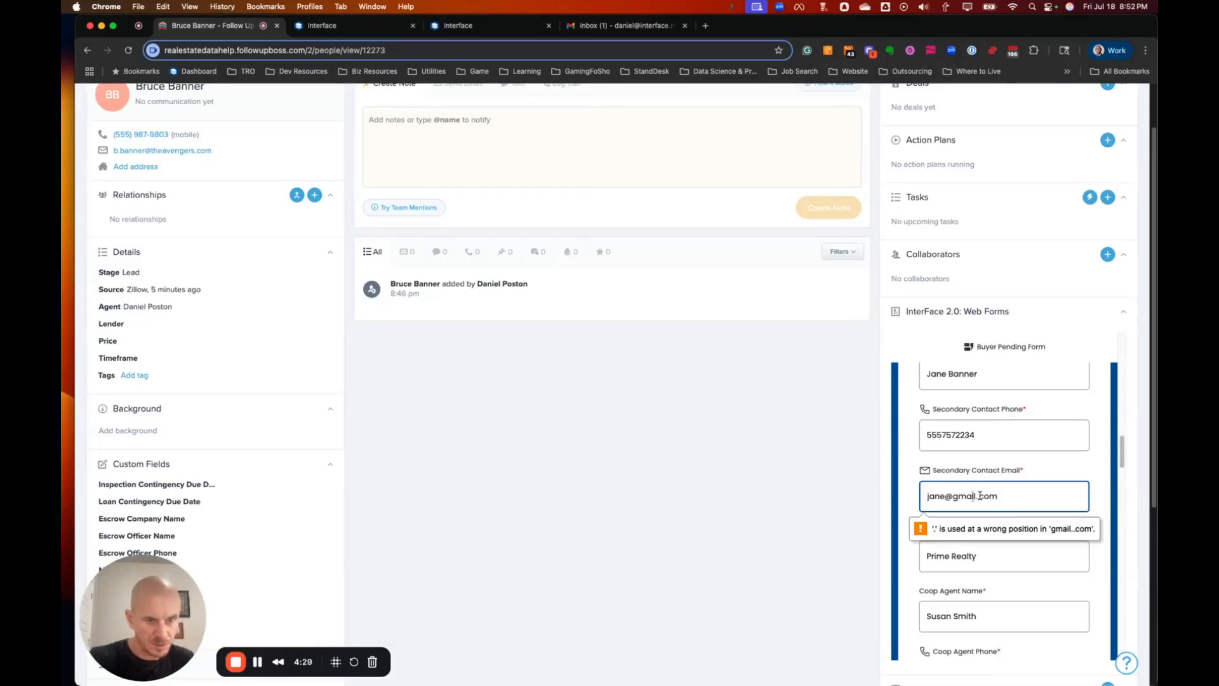
left_click(979, 496)
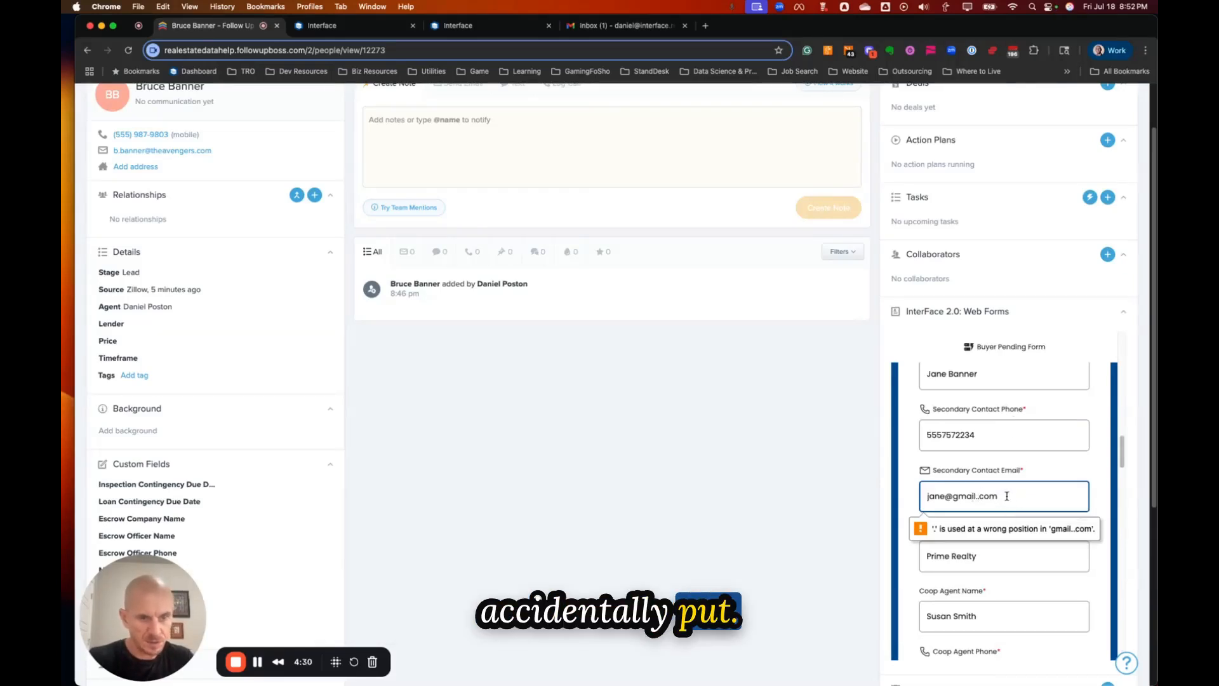
key("BackSpace")
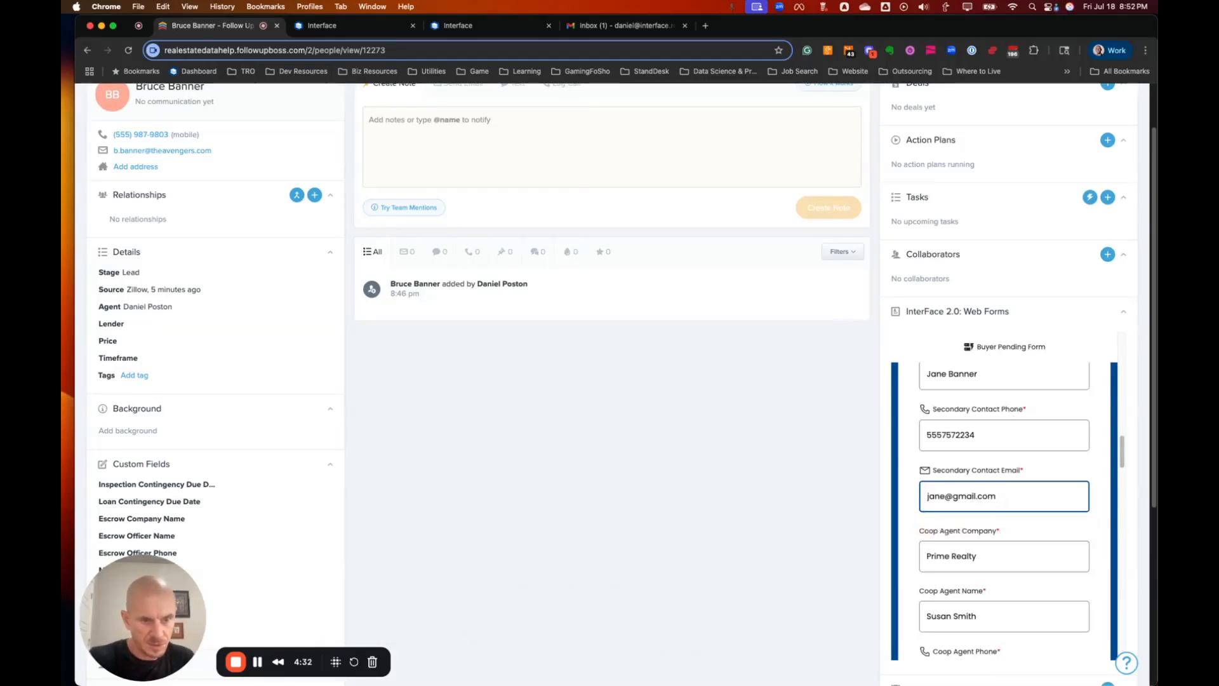
scroll(1009, 499, "down", 1)
scroll(984, 495, "down", 10)
scroll(995, 483, "down", 15)
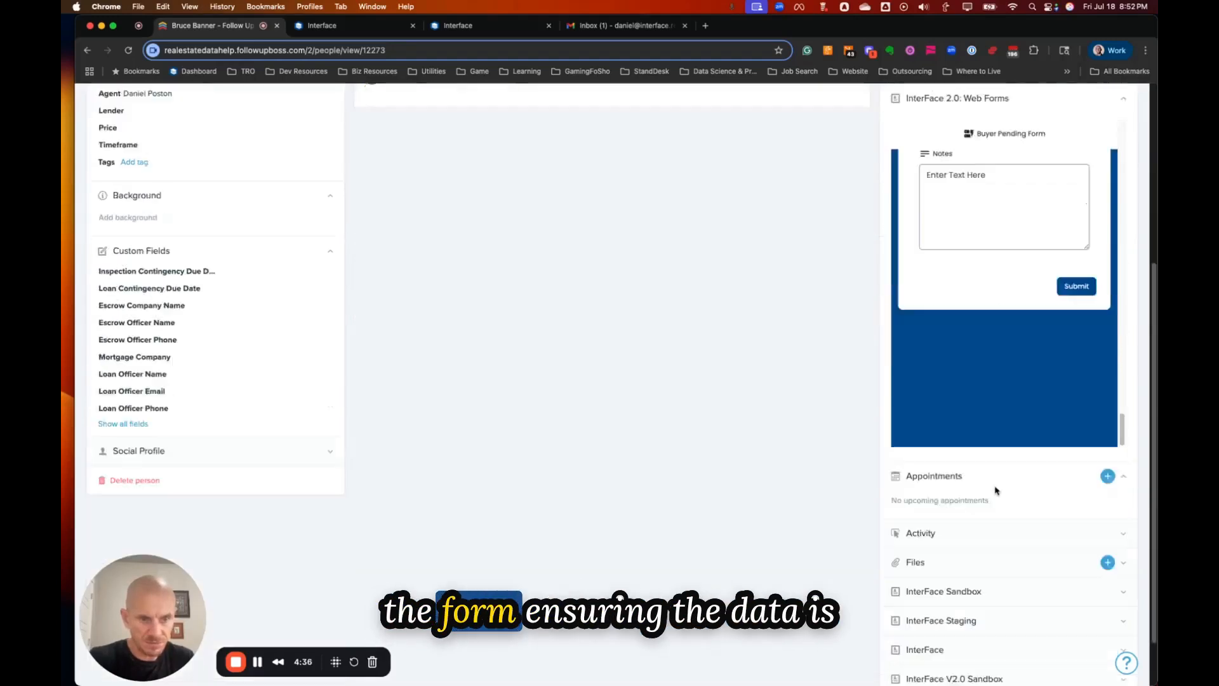
scroll(1007, 395, "up", 4)
left_click(1075, 480)
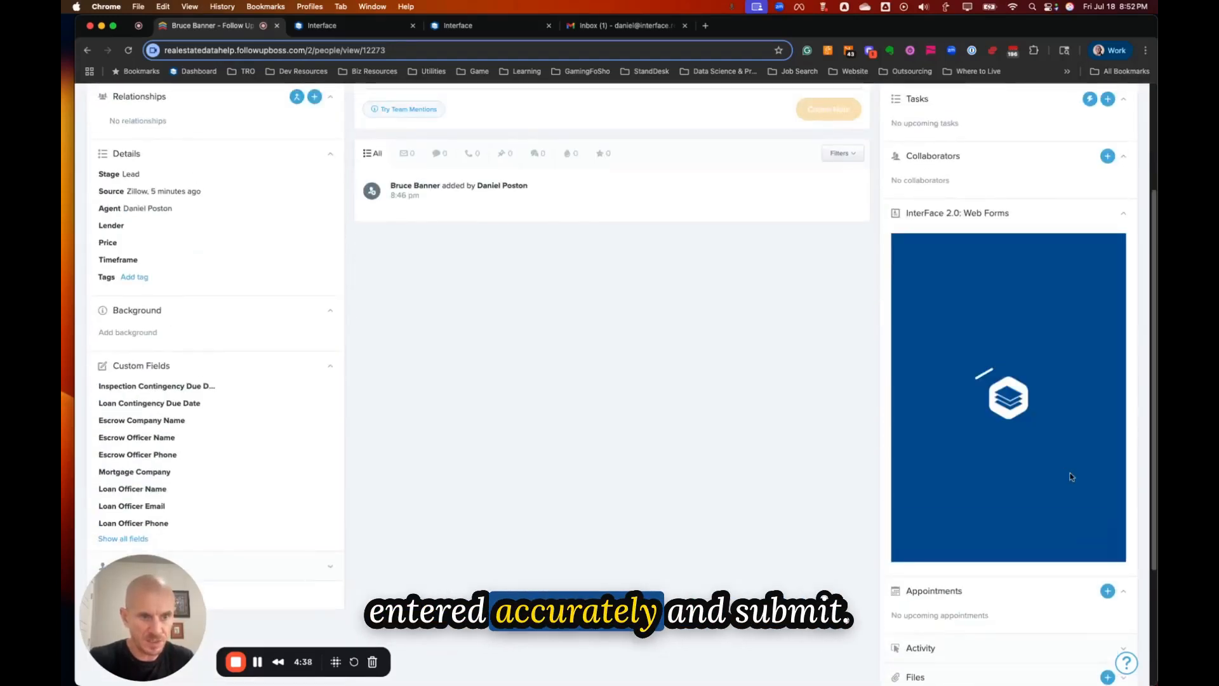
scroll(1030, 393, "up", 3)
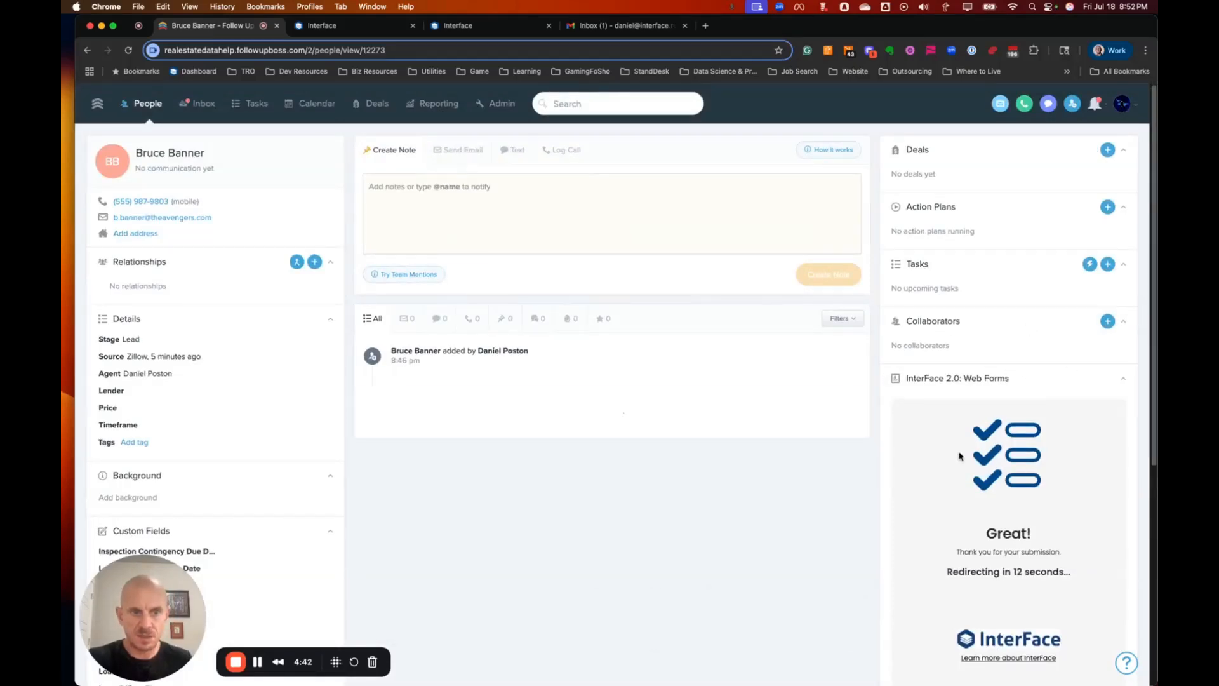
Scroll through the contact's form-populated custom fields, then switch to the Gmail inbox.
scroll(721, 438, "down", 5)
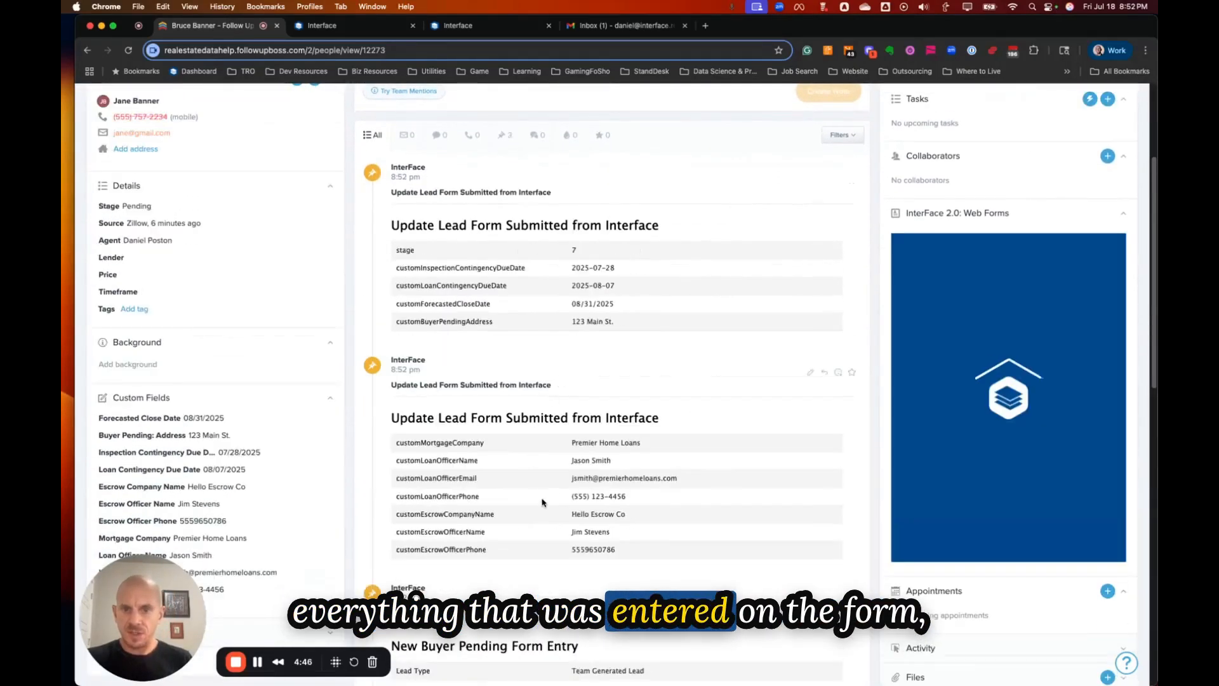
scroll(579, 504, "down", 10)
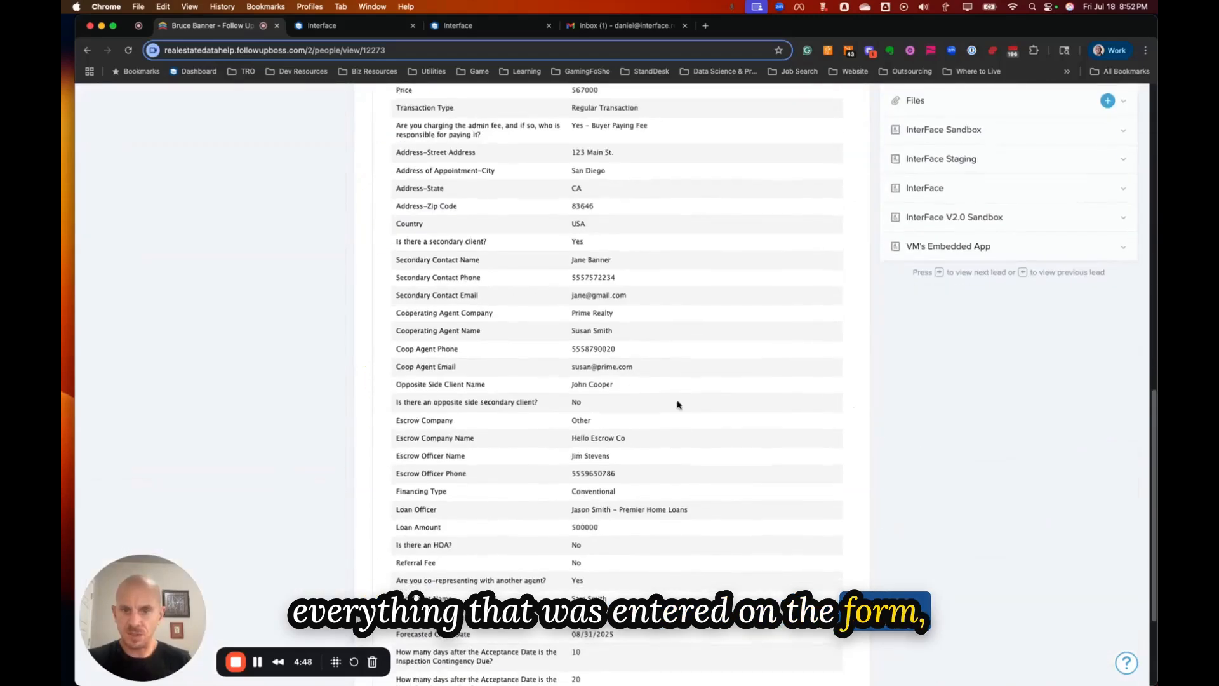
scroll(670, 362, "up", 5)
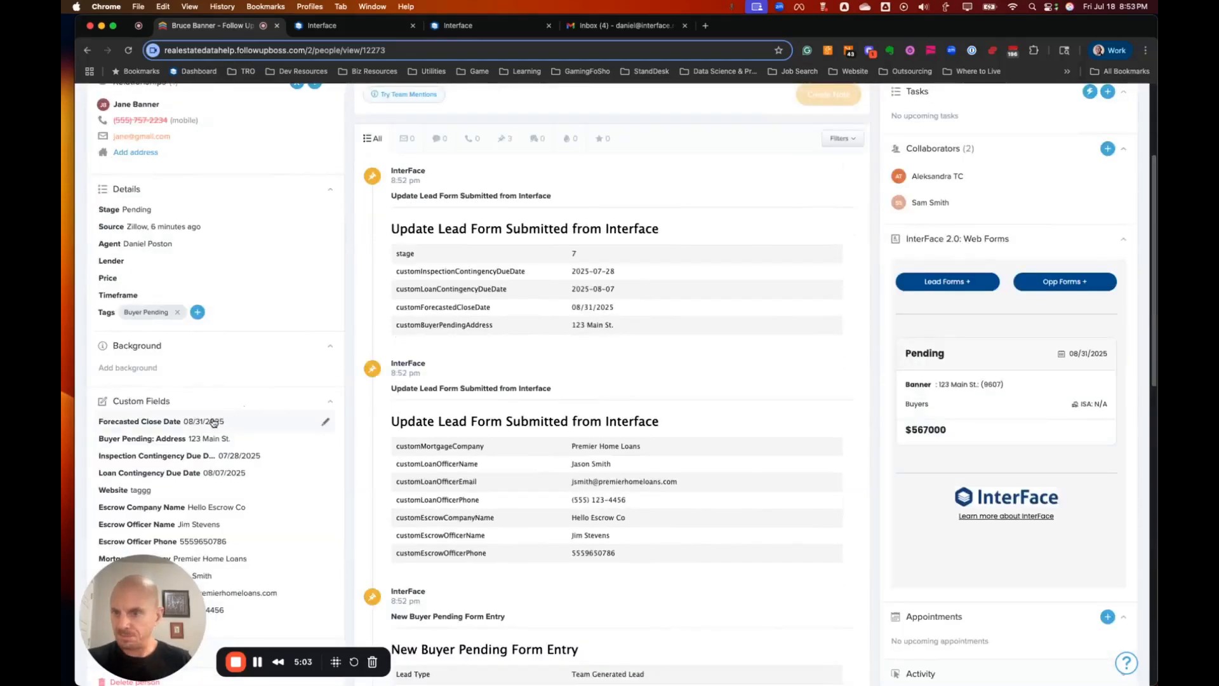
scroll(214, 423, "down", 4)
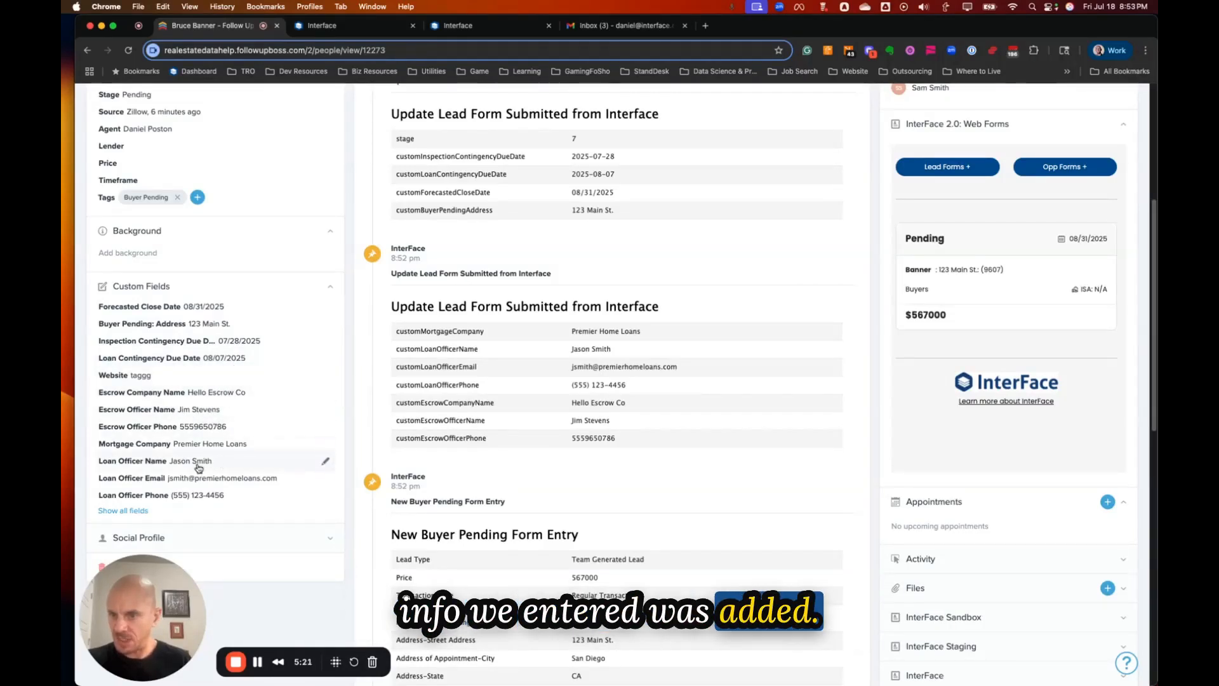
scroll(195, 466, "down", 1)
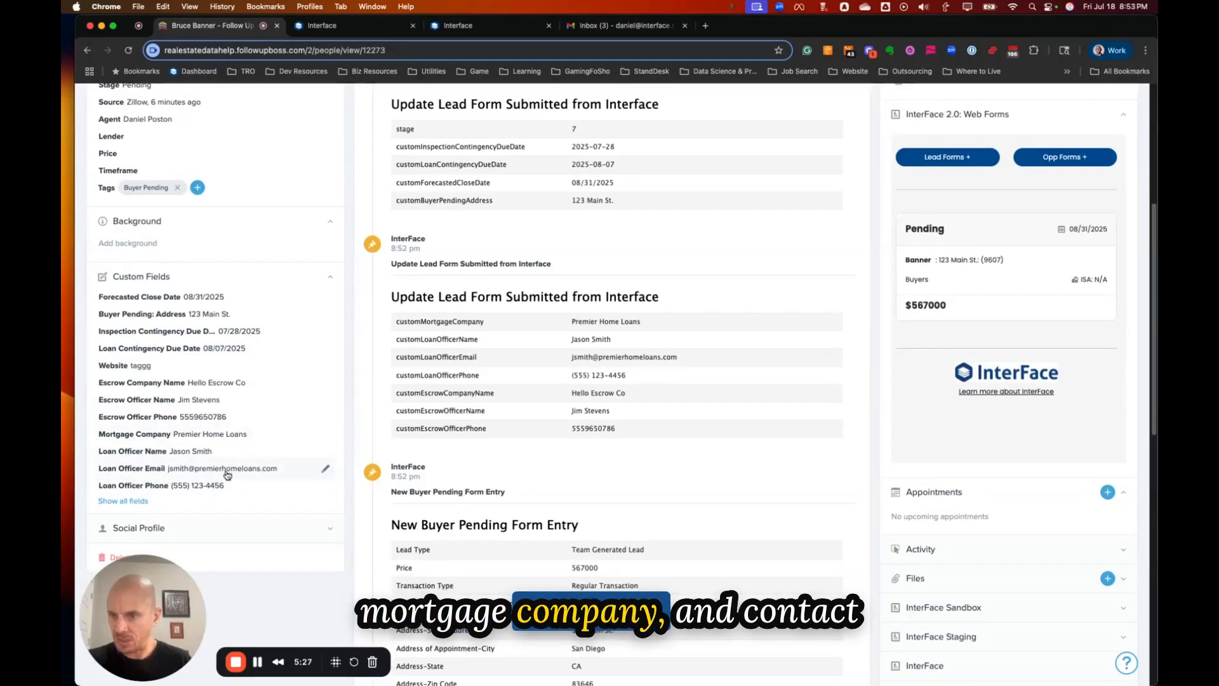
scroll(229, 476, "up", 5)
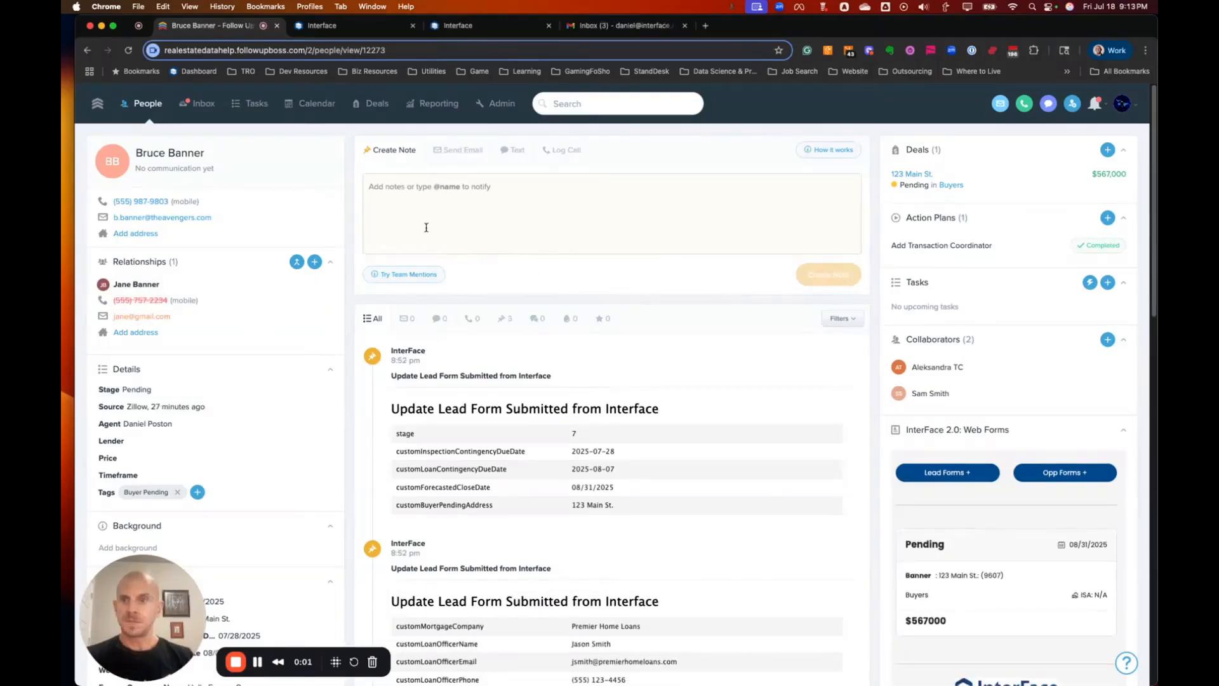
left_click(632, 28)
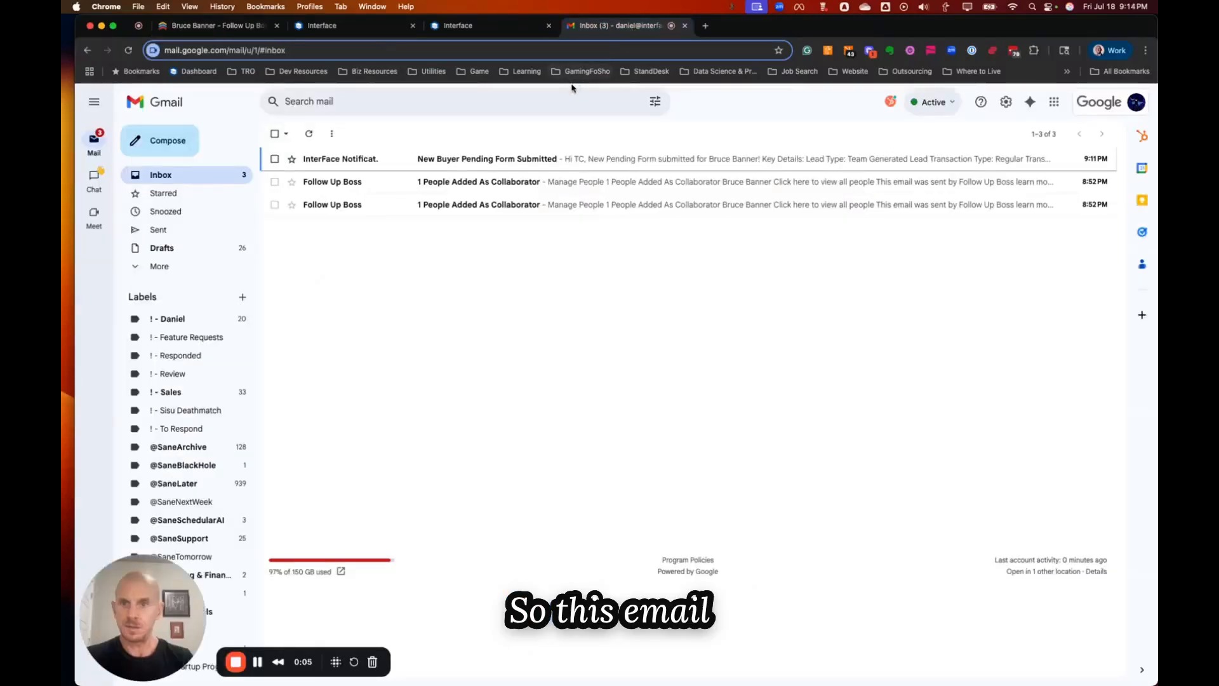
Read the New Buyer Pending Form Submitted email, check its recipients, and follow its contact link.
left_click(592, 163)
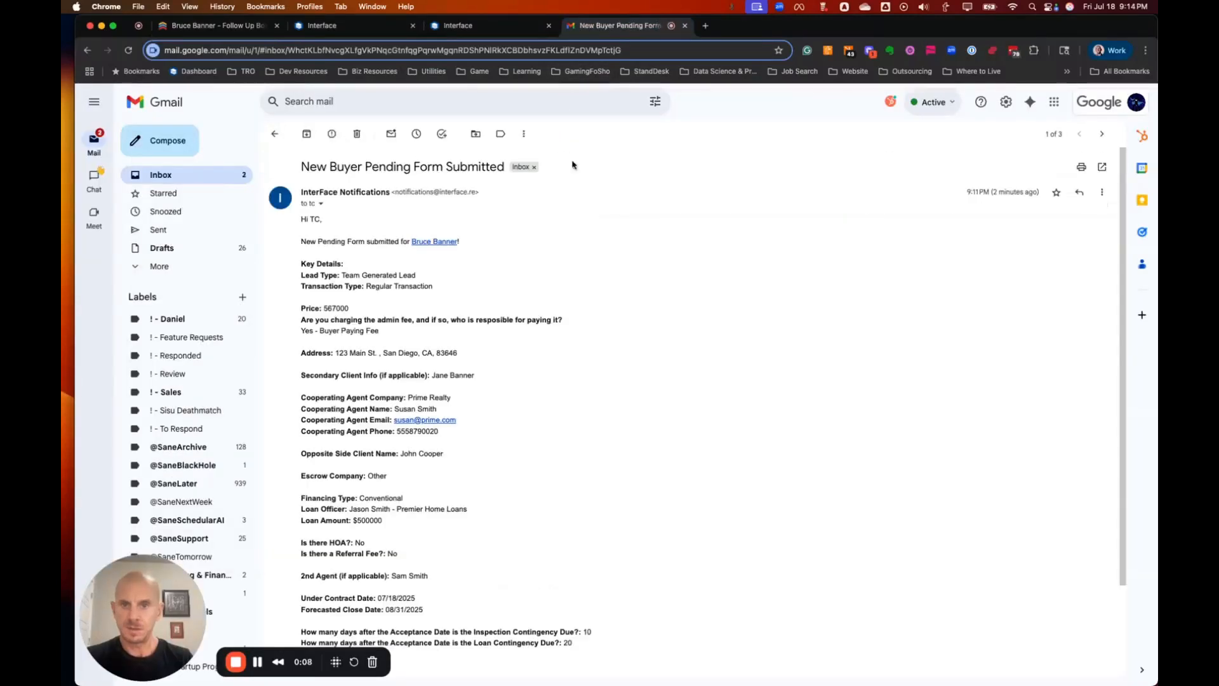
left_click(321, 204)
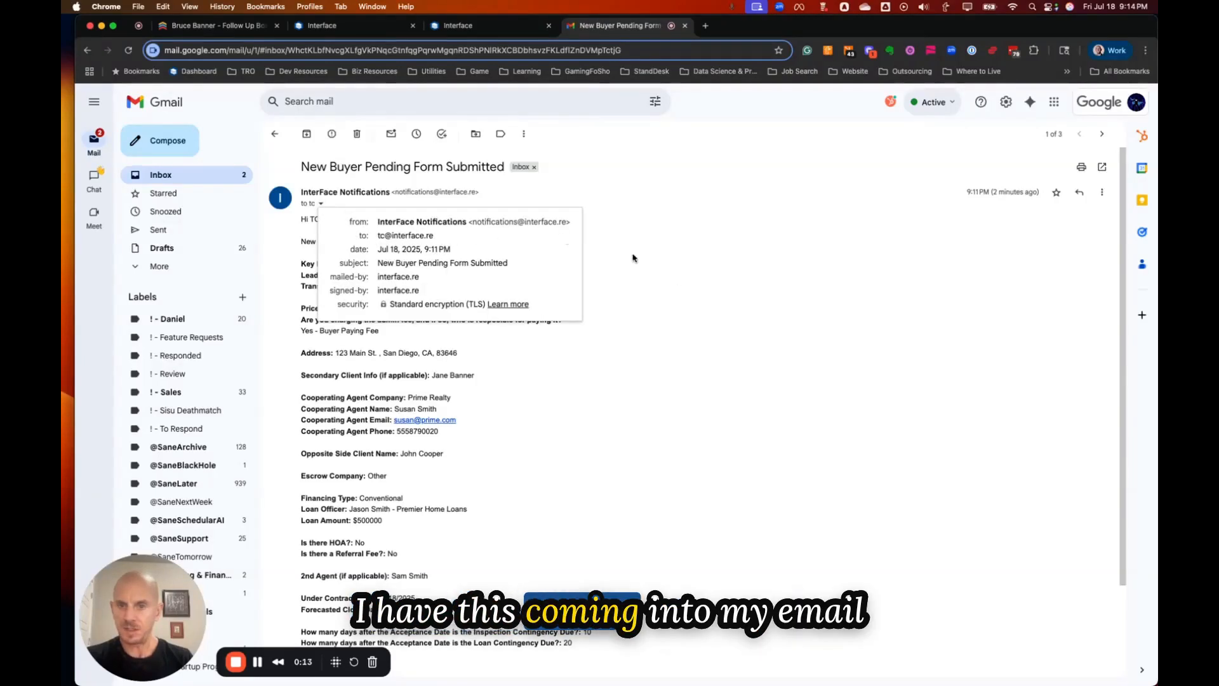
left_click(692, 268)
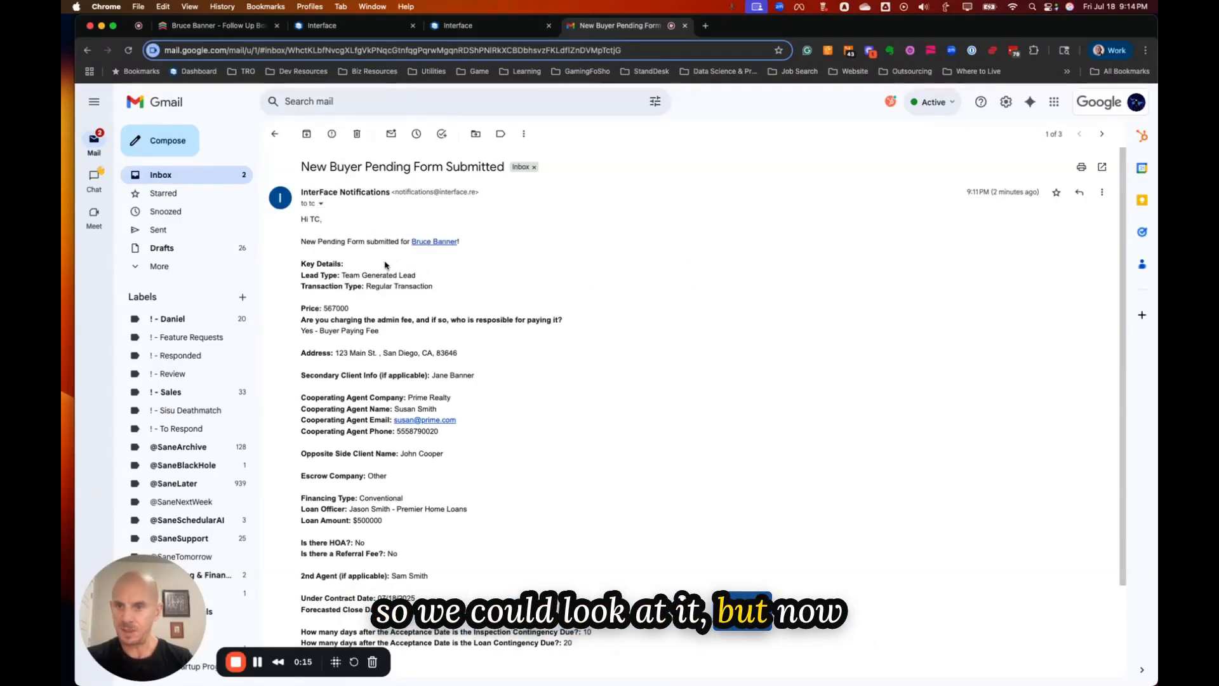
scroll(375, 252, "down", 1)
scroll(374, 252, "down", 4)
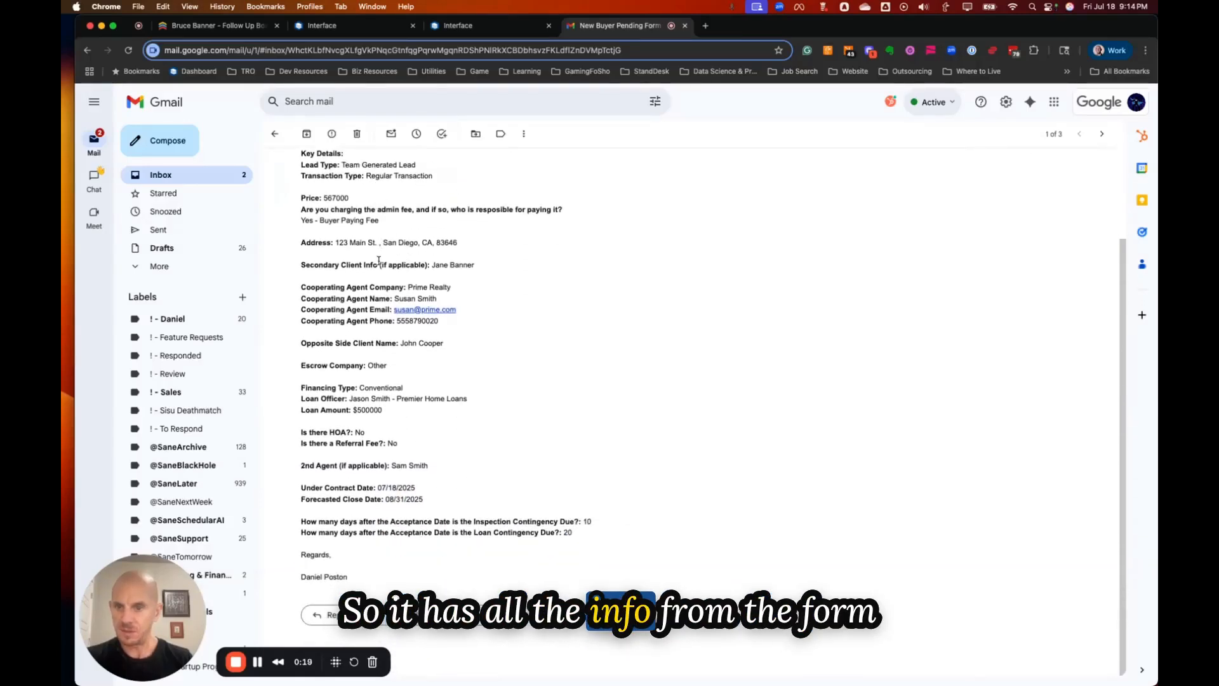
scroll(406, 292, "up", 5)
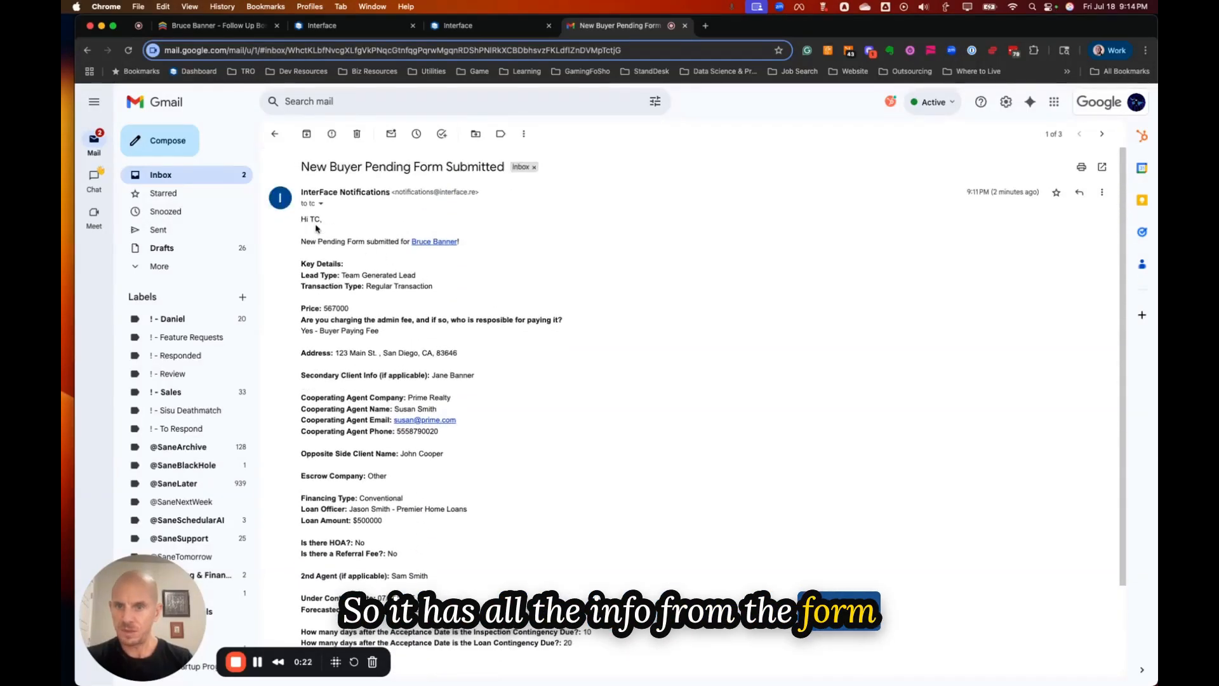
left_click(430, 243)
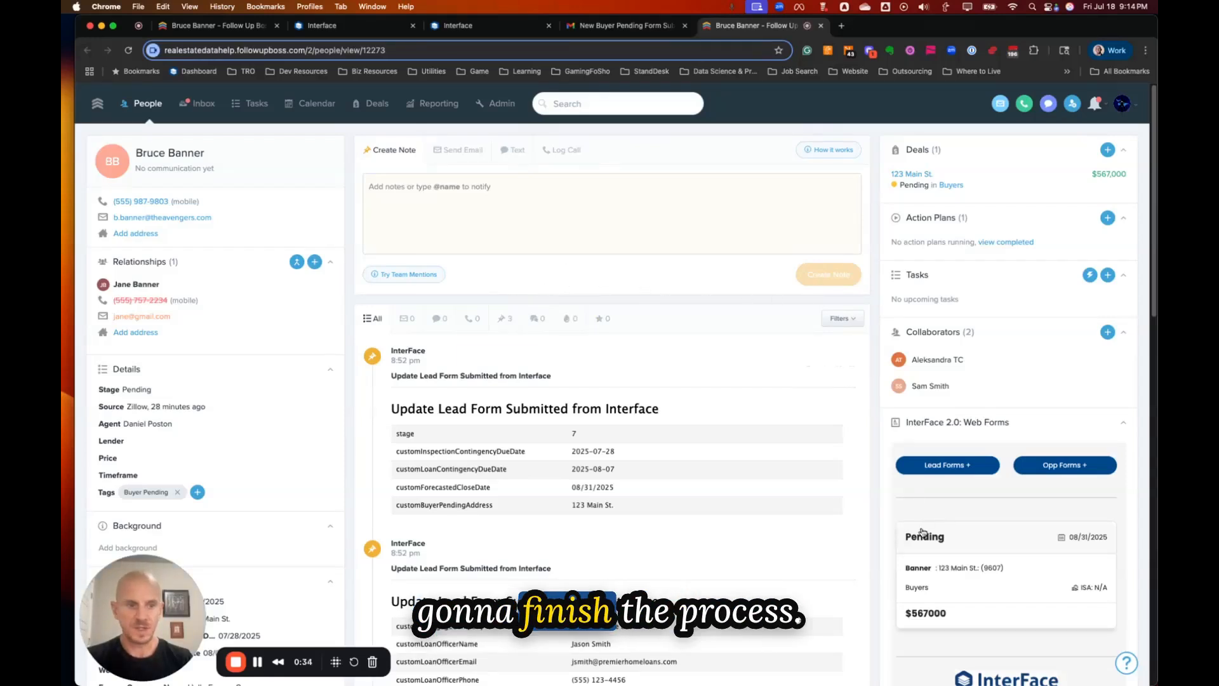
From the Pending deal card, load the Buyer Pending Form (Approval) in InterFace Web Forms.
scroll(815, 520, "down", 2)
scroll(818, 514, "up", 1)
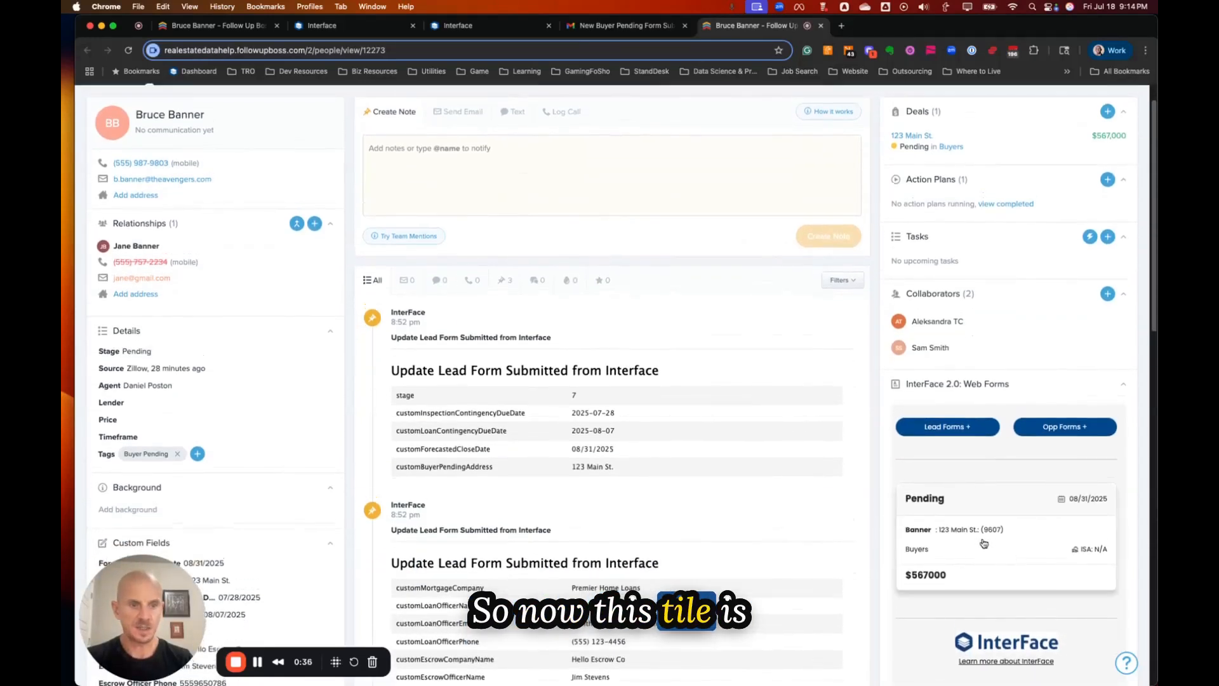
scroll(979, 224, "down", 2)
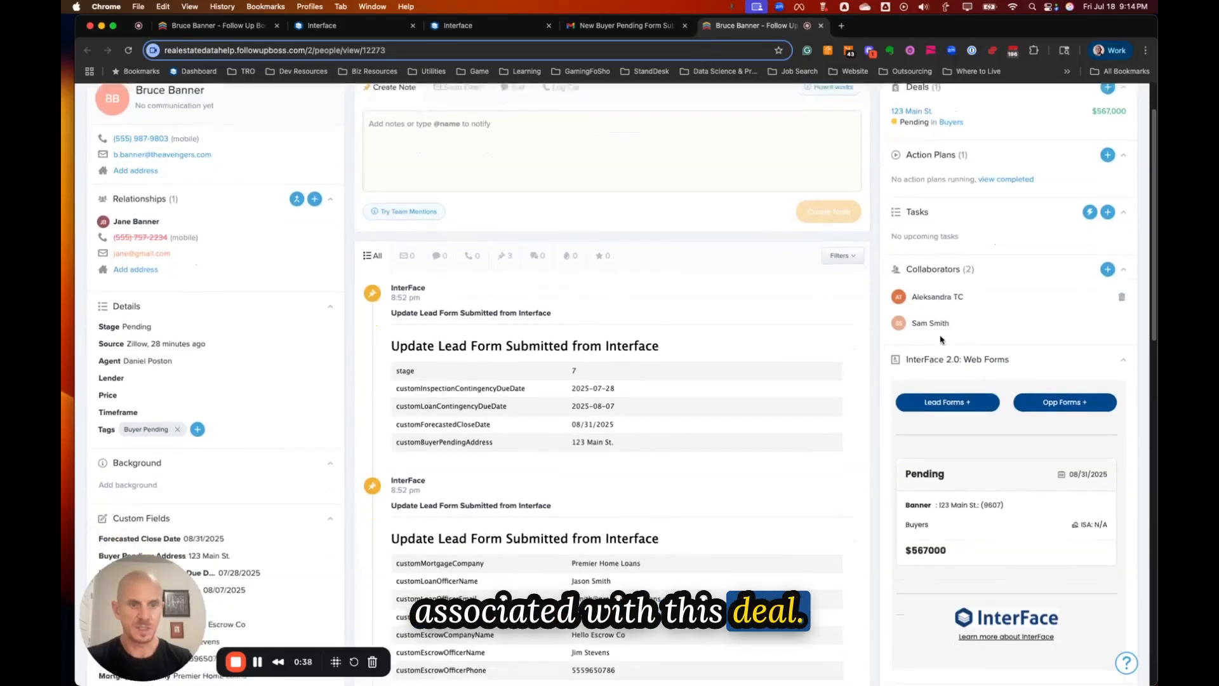
left_click(1014, 452)
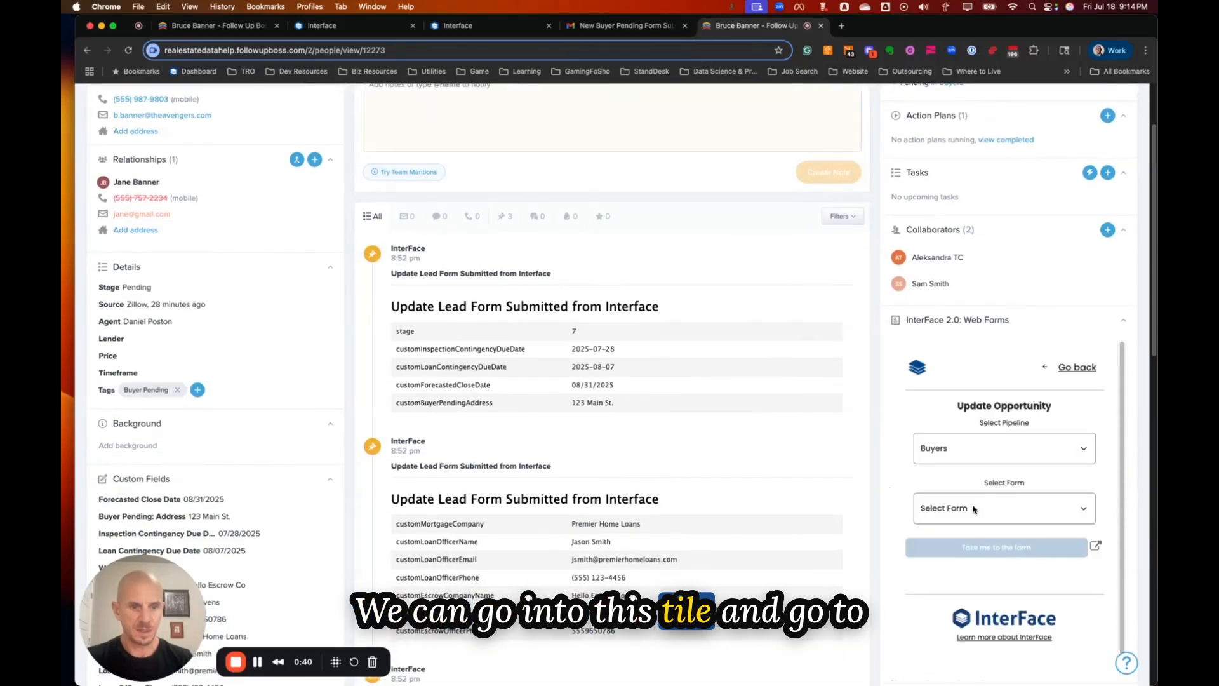
left_click(975, 508)
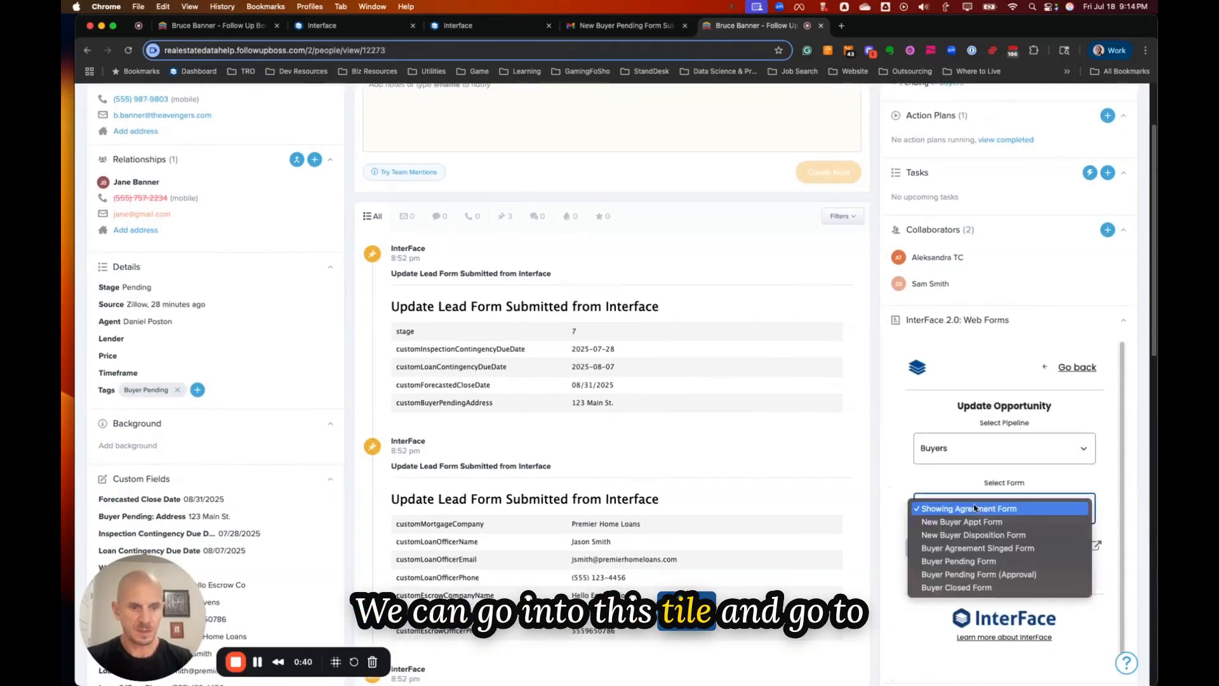
left_click(985, 574)
left_click(1003, 550)
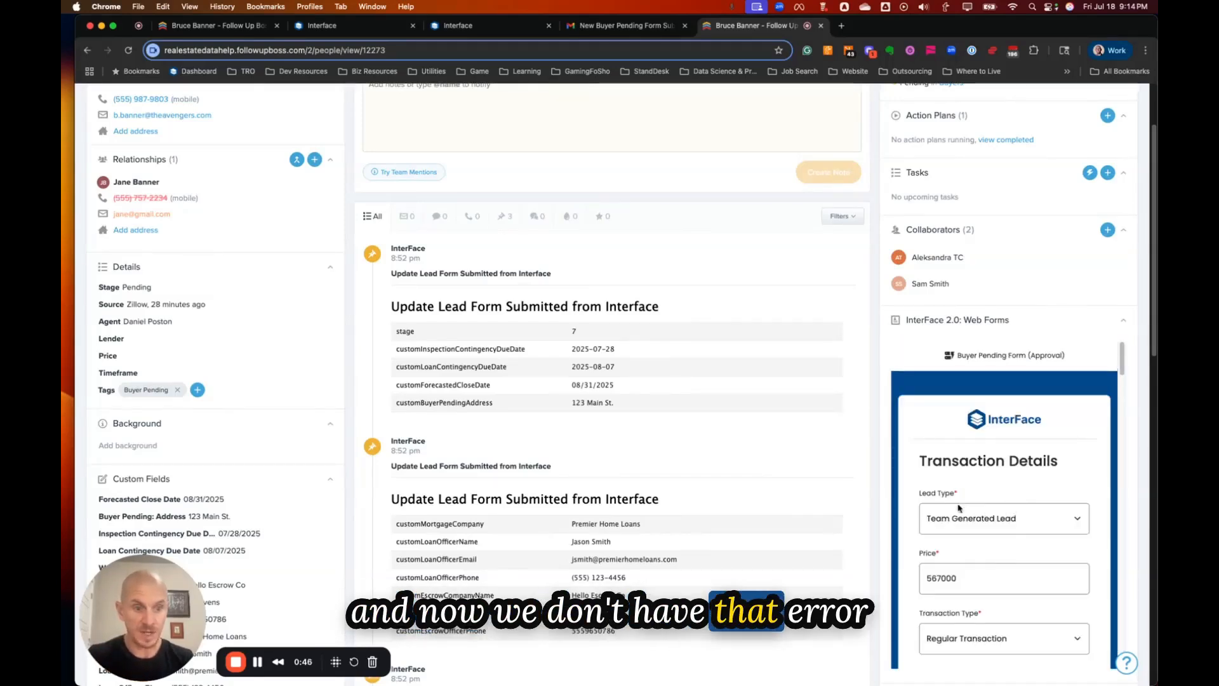
Review the pre-filled approval form fields and submit it.
scroll(994, 453, "down", 1)
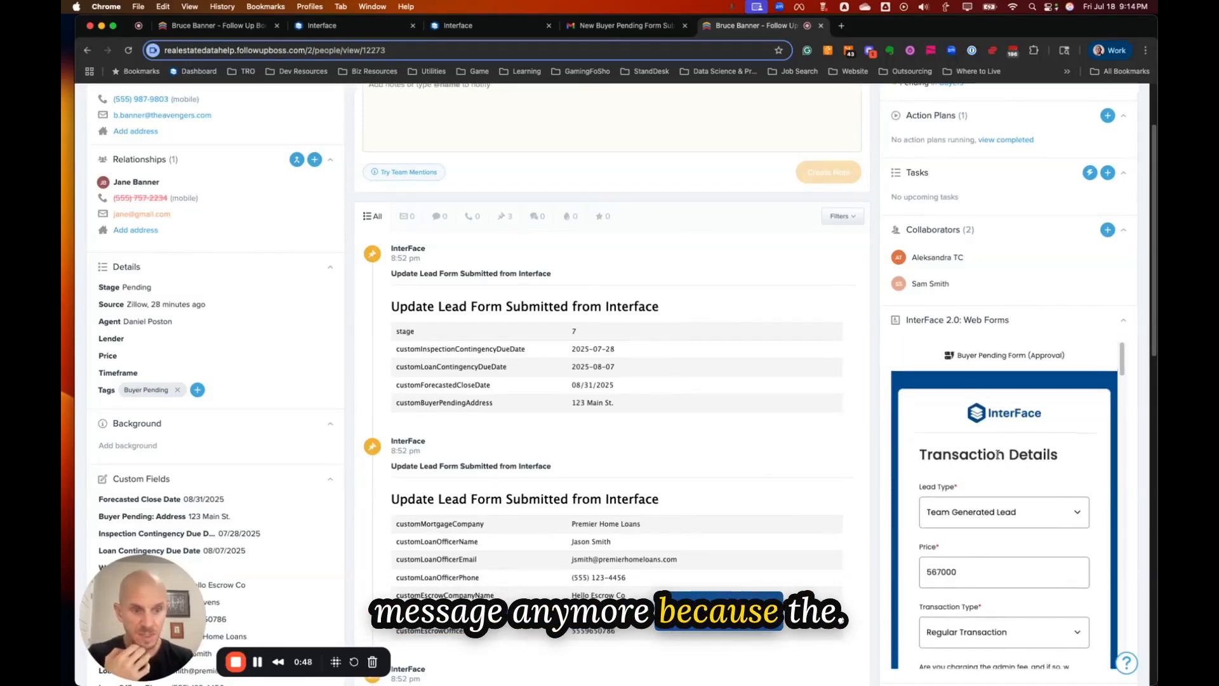
scroll(998, 454, "down", 1)
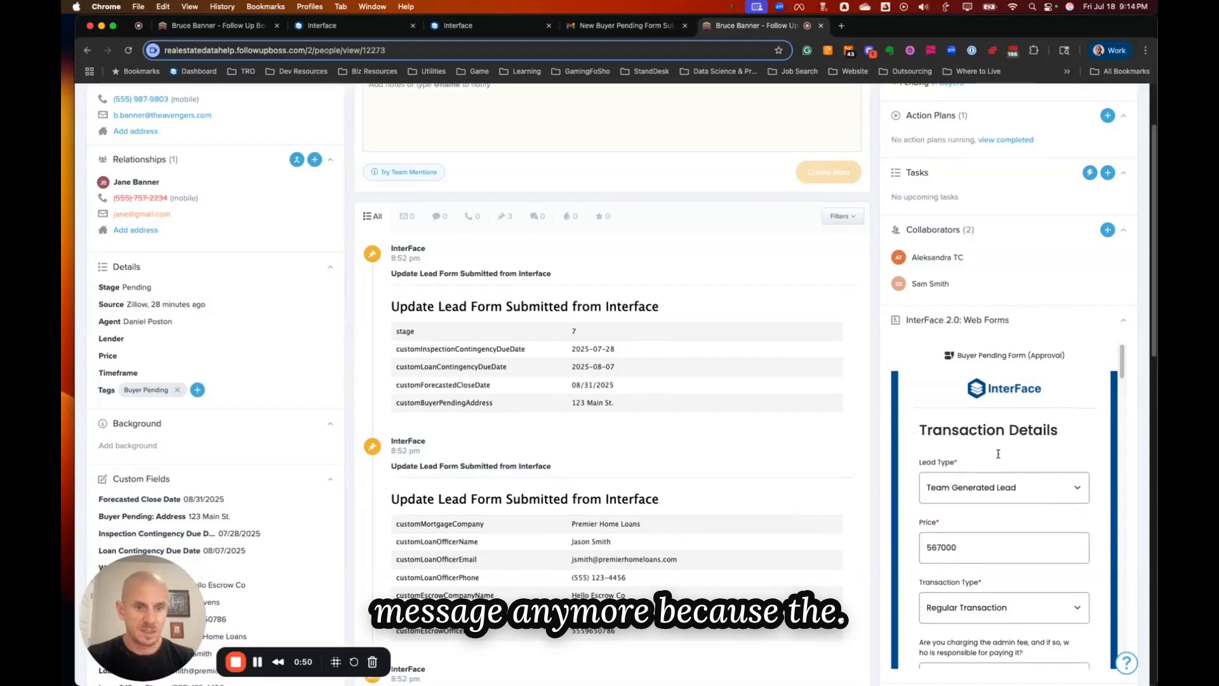
scroll(998, 454, "down", 2)
scroll(999, 532, "down", 2)
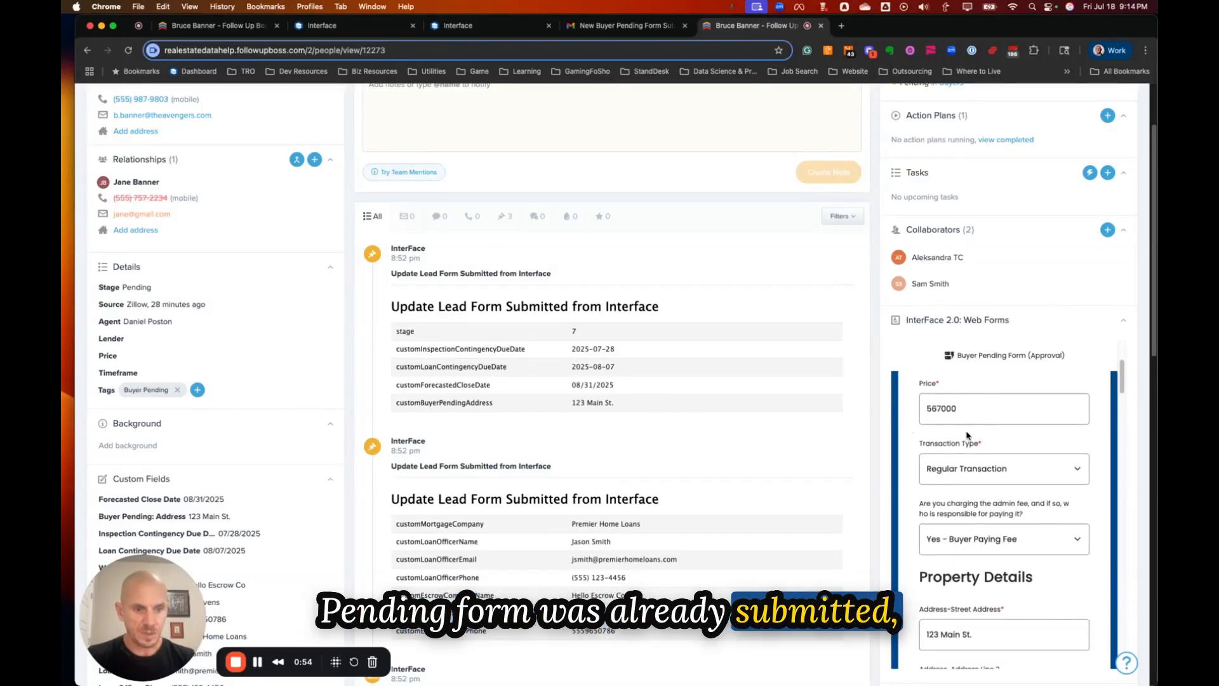
scroll(994, 521, "down", 5)
scroll(981, 487, "down", 7)
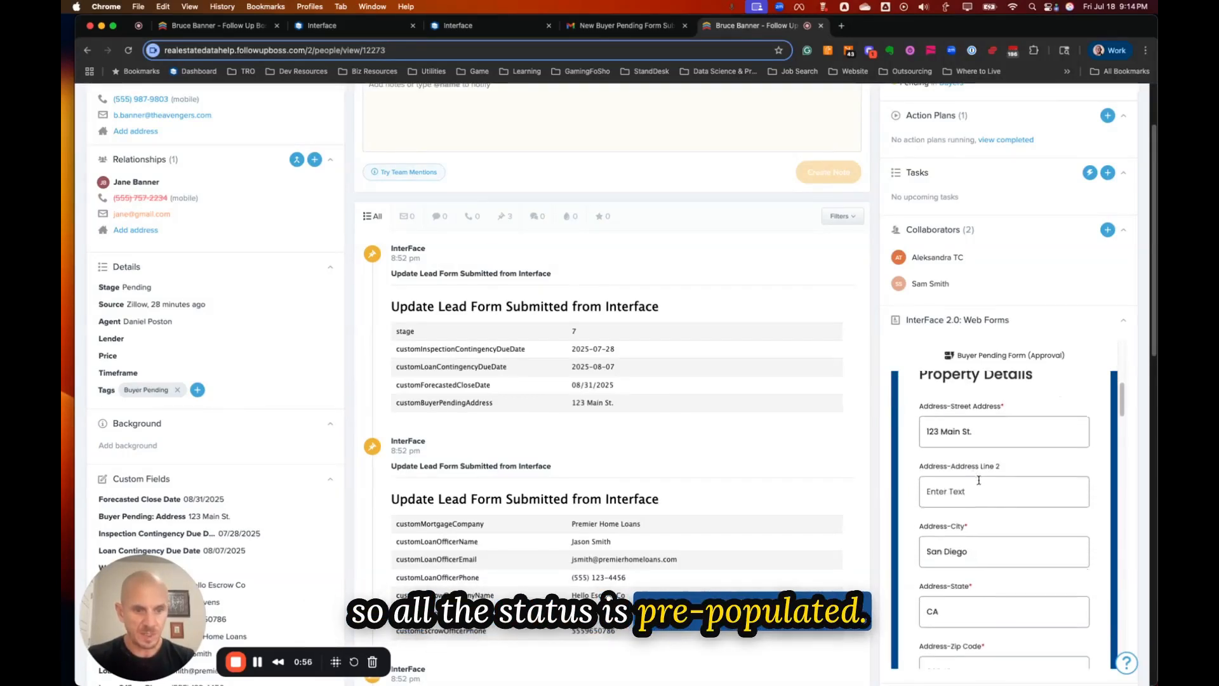
scroll(989, 492, "down", 8)
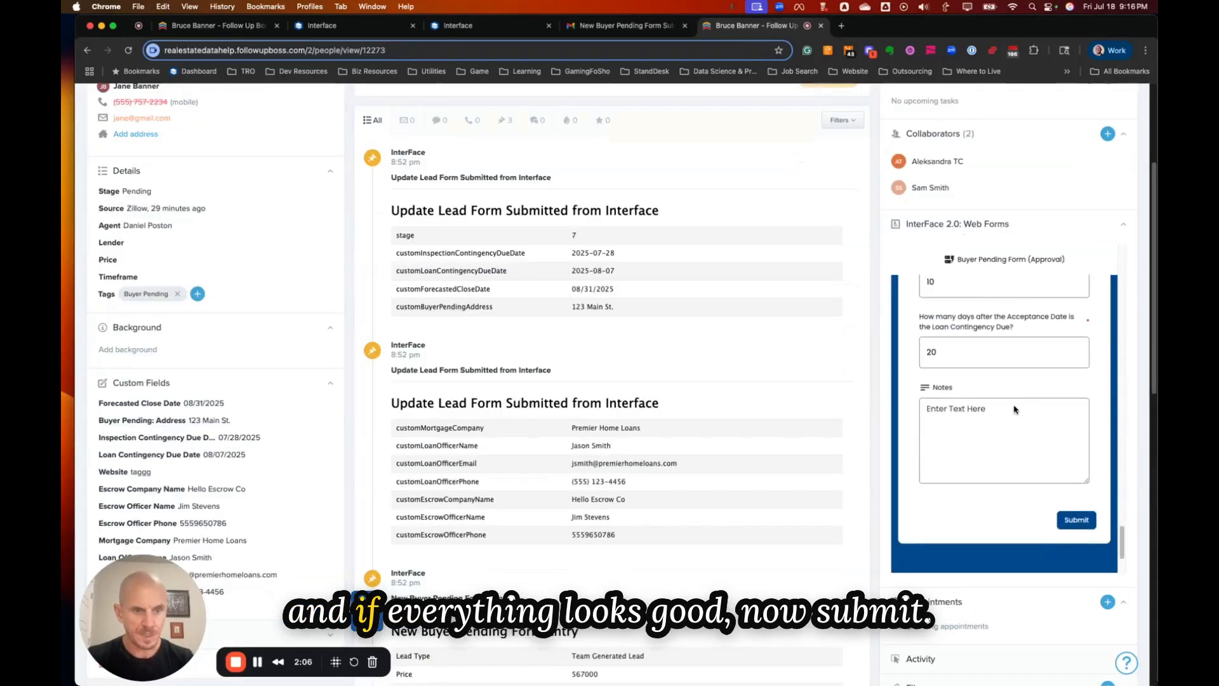
scroll(1015, 409, "down", 1)
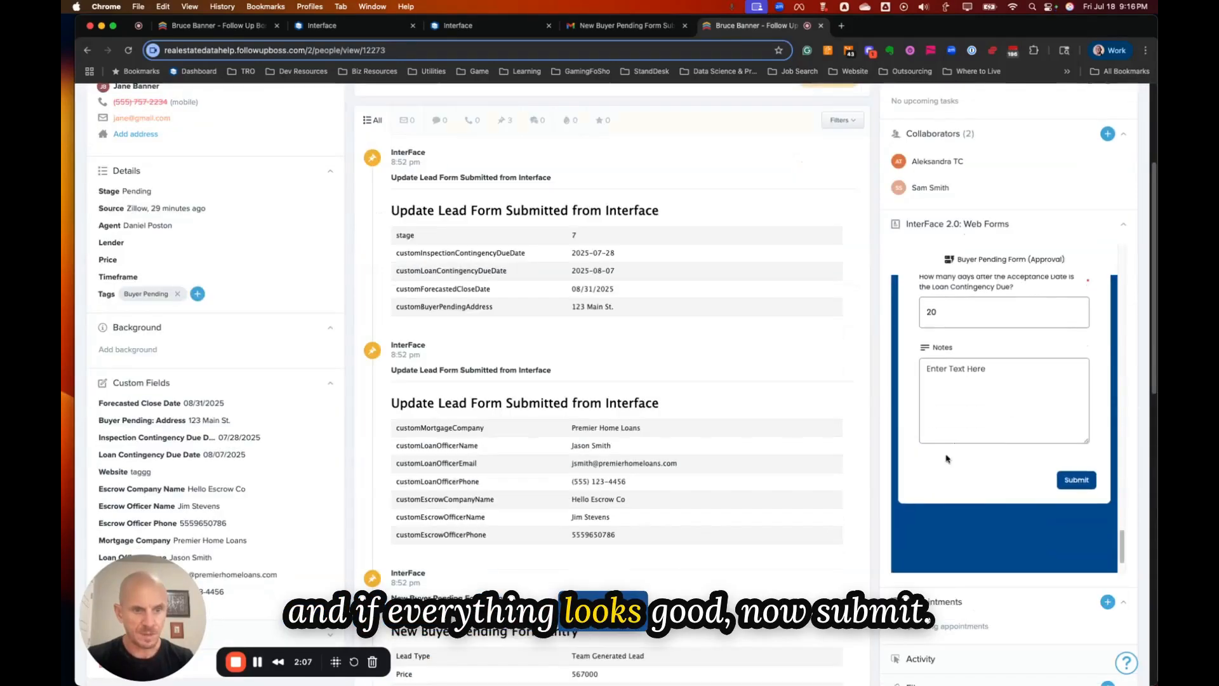
left_click(1074, 481)
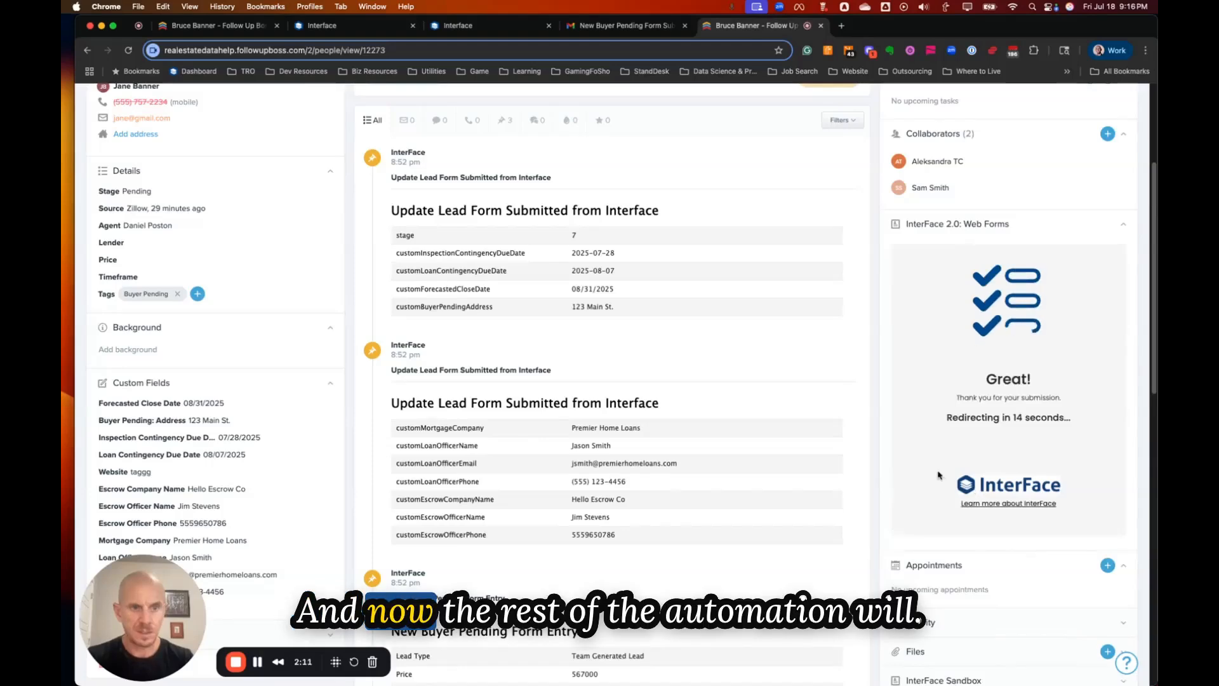
Check the contact's three new tasks and completed approval action plans, then return to Gmail.
scroll(940, 475, "up", 5)
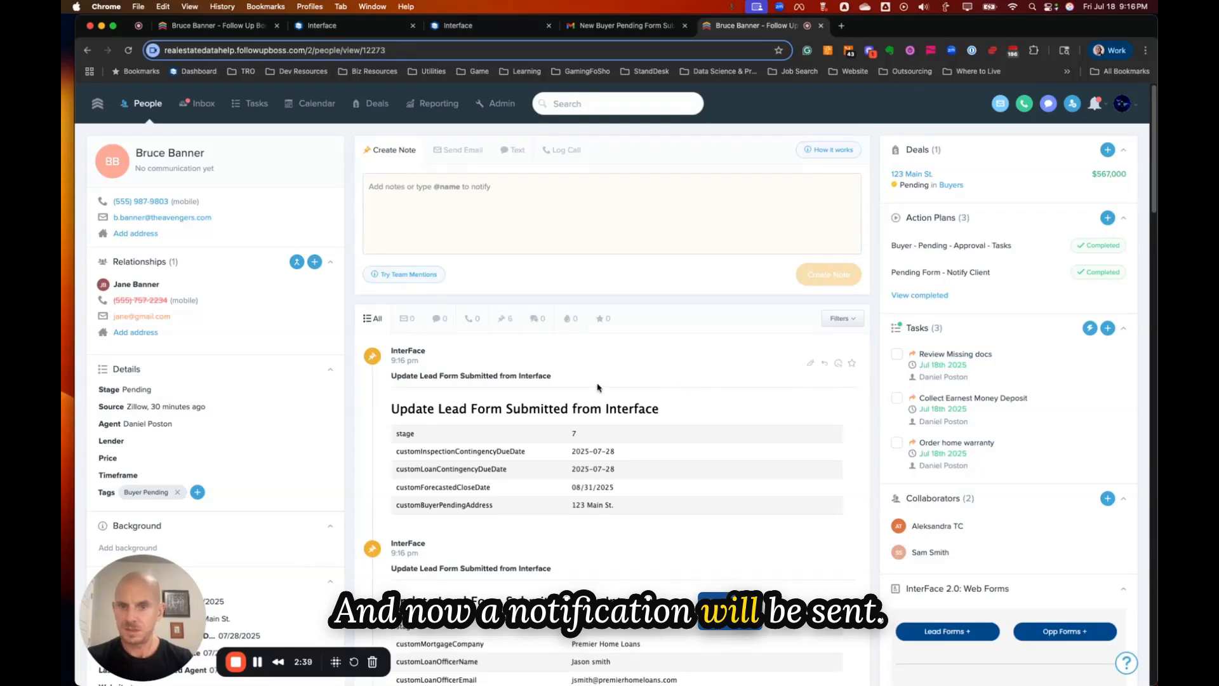
left_click(619, 29)
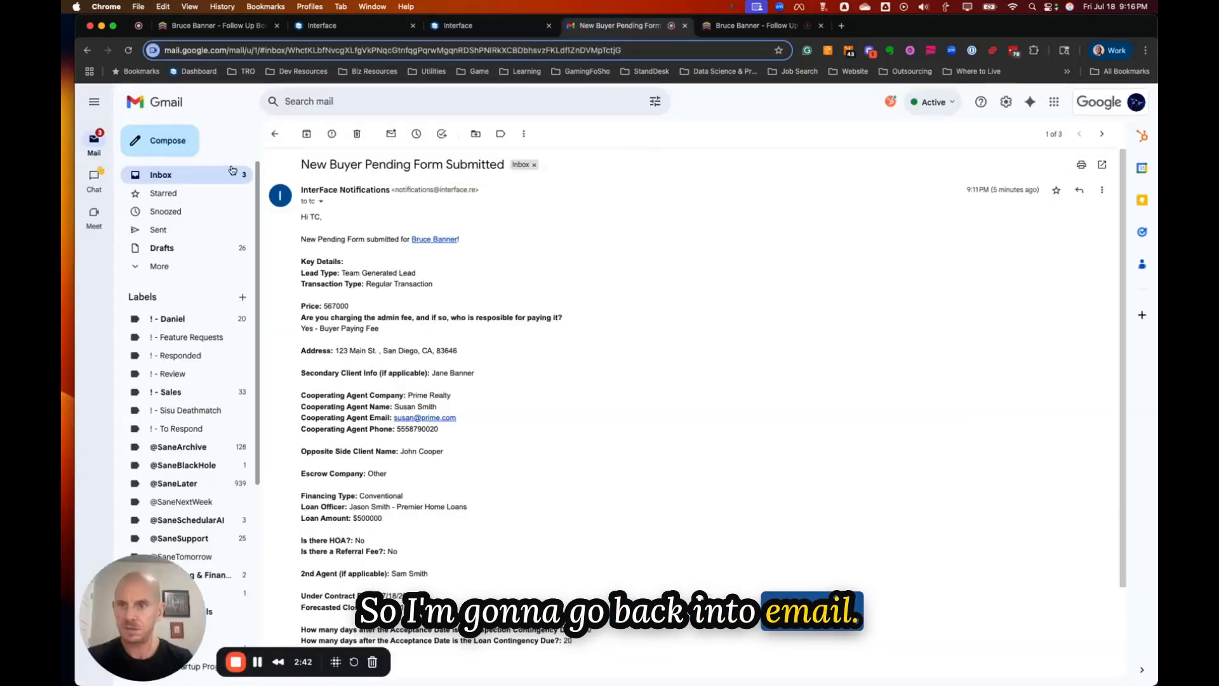
Open the New Buyer Under Contract email, verify it went to the lender, then return to Follow Up Boss.
left_click(240, 171)
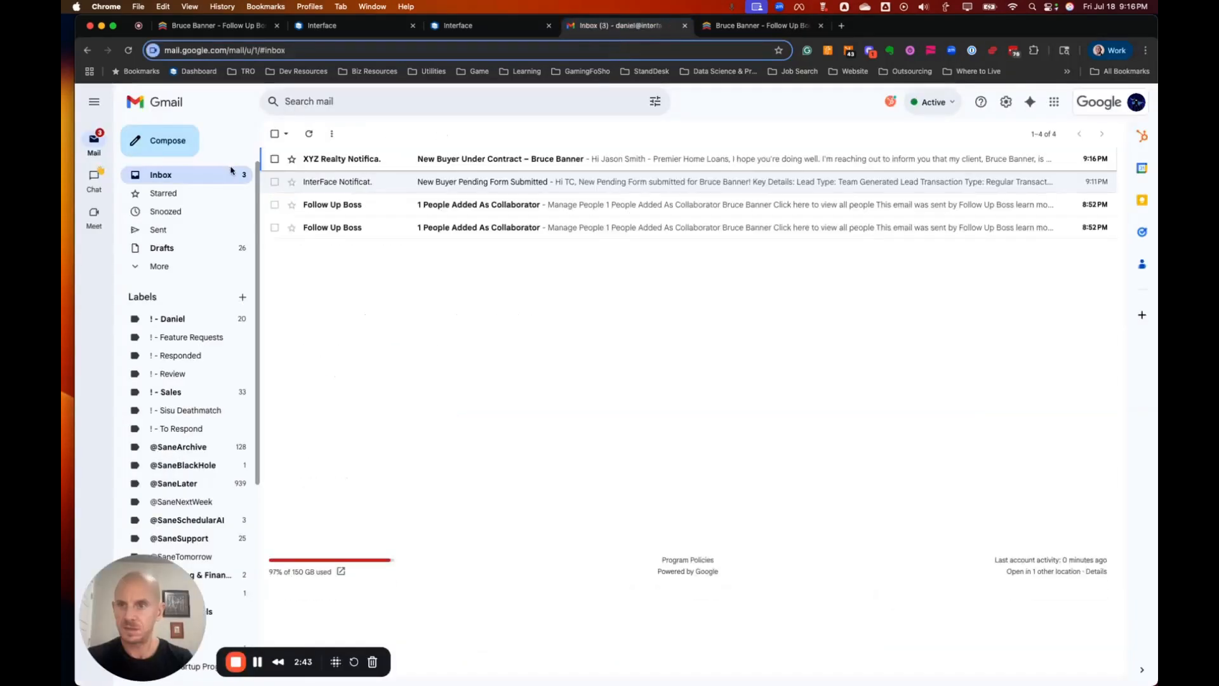
left_click(275, 158)
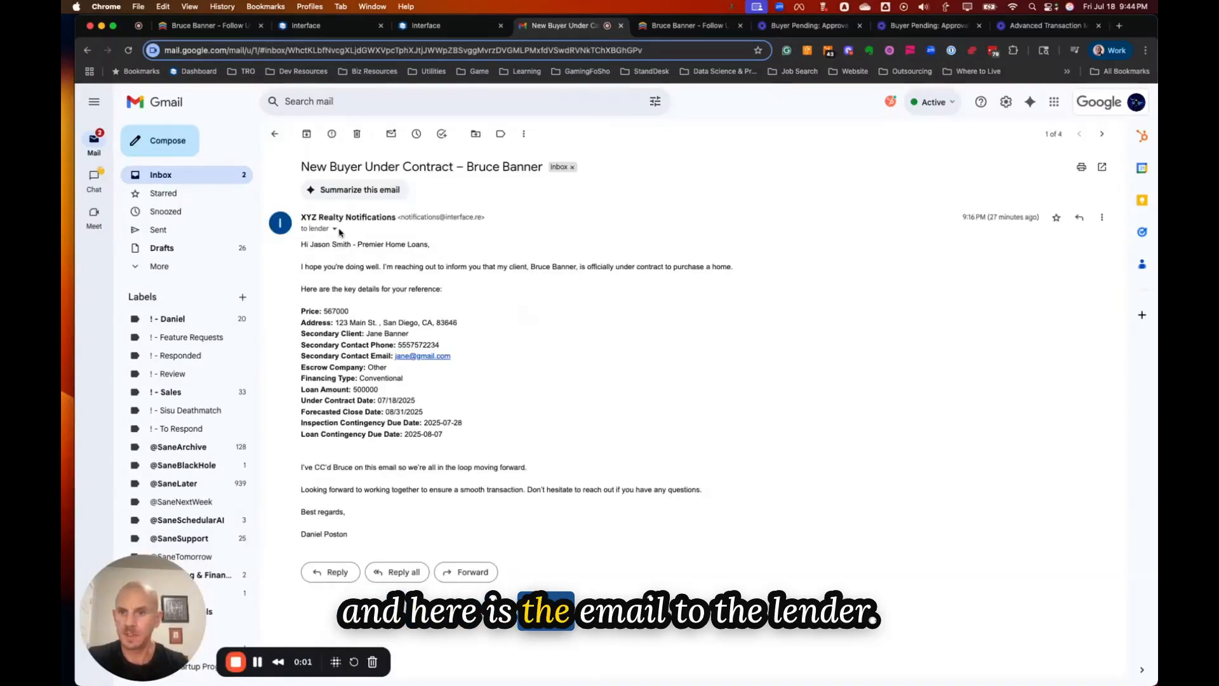
left_click(336, 229)
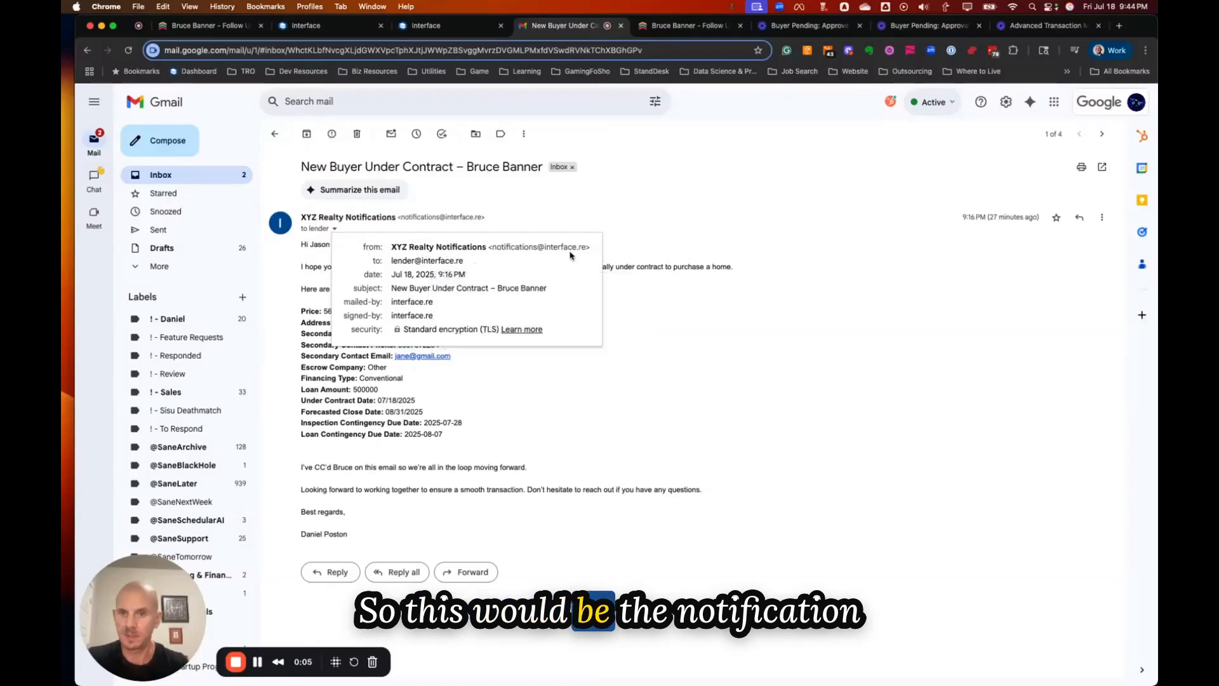
left_click(650, 297)
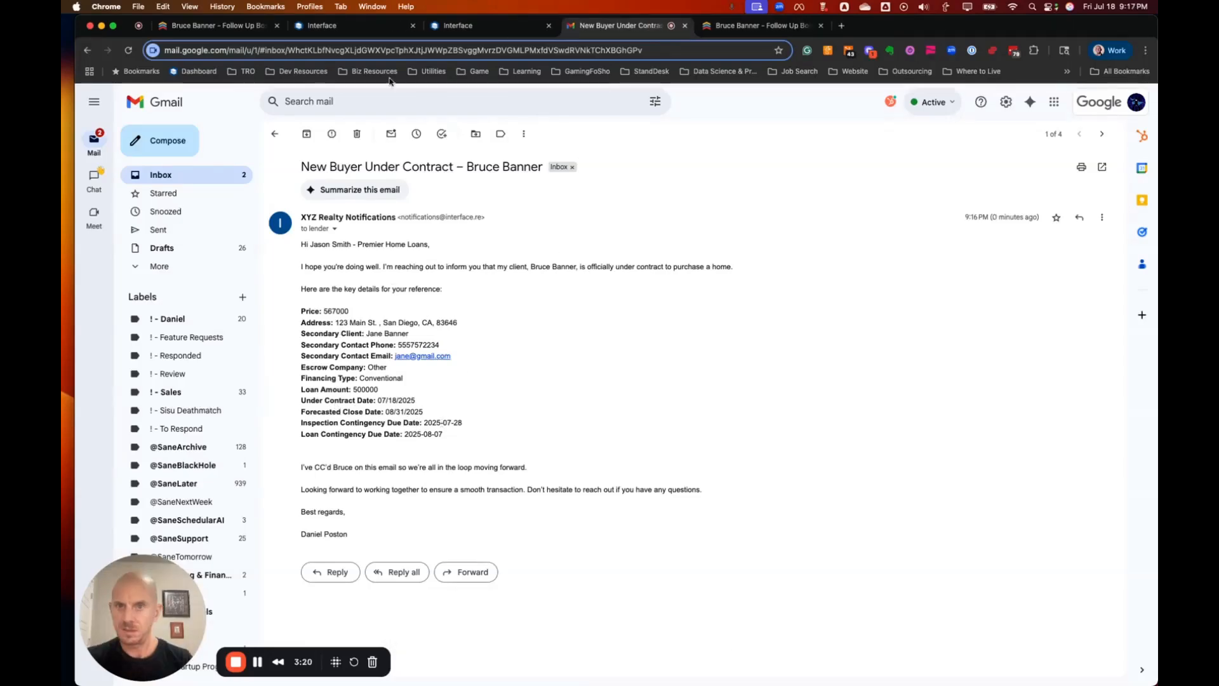
left_click(756, 26)
scroll(438, 456, "down", 3)
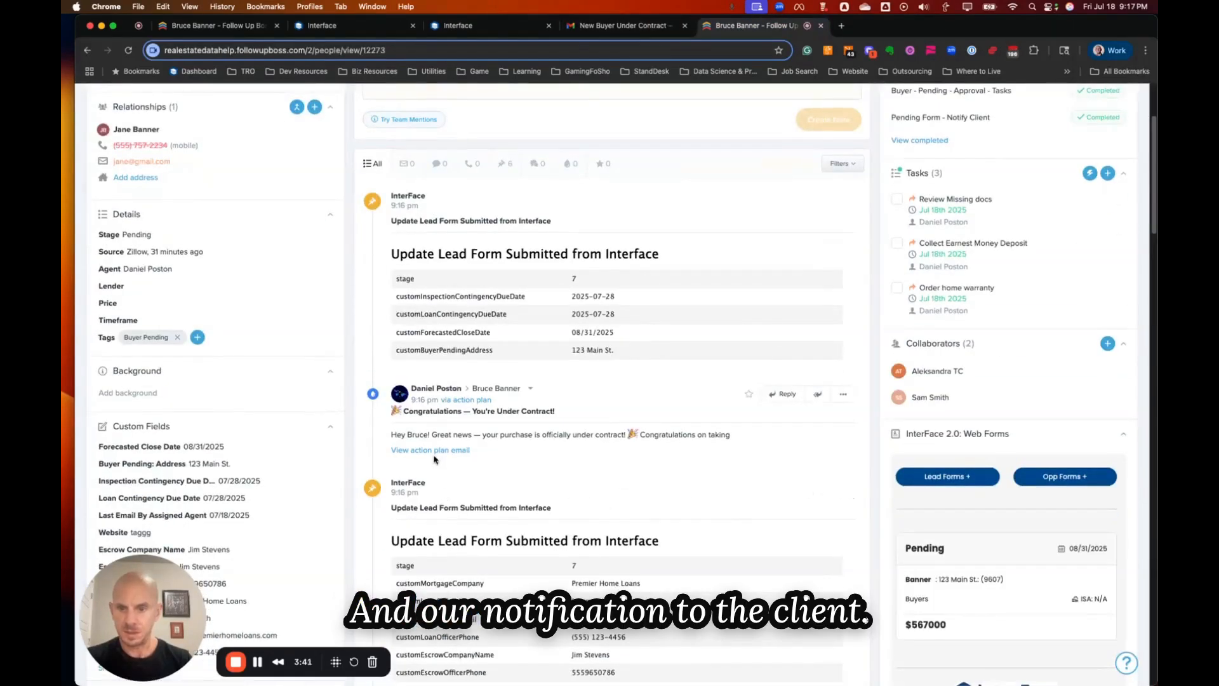
scroll(445, 444, "down", 1)
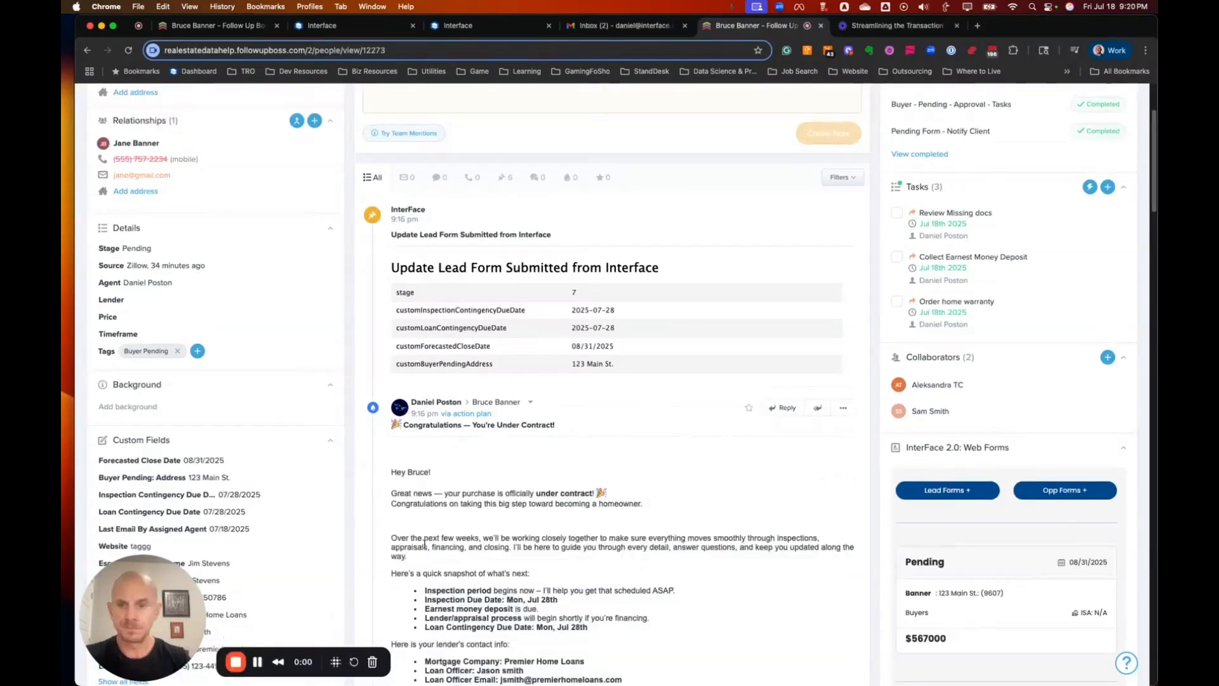
scroll(441, 537, "down", 5)
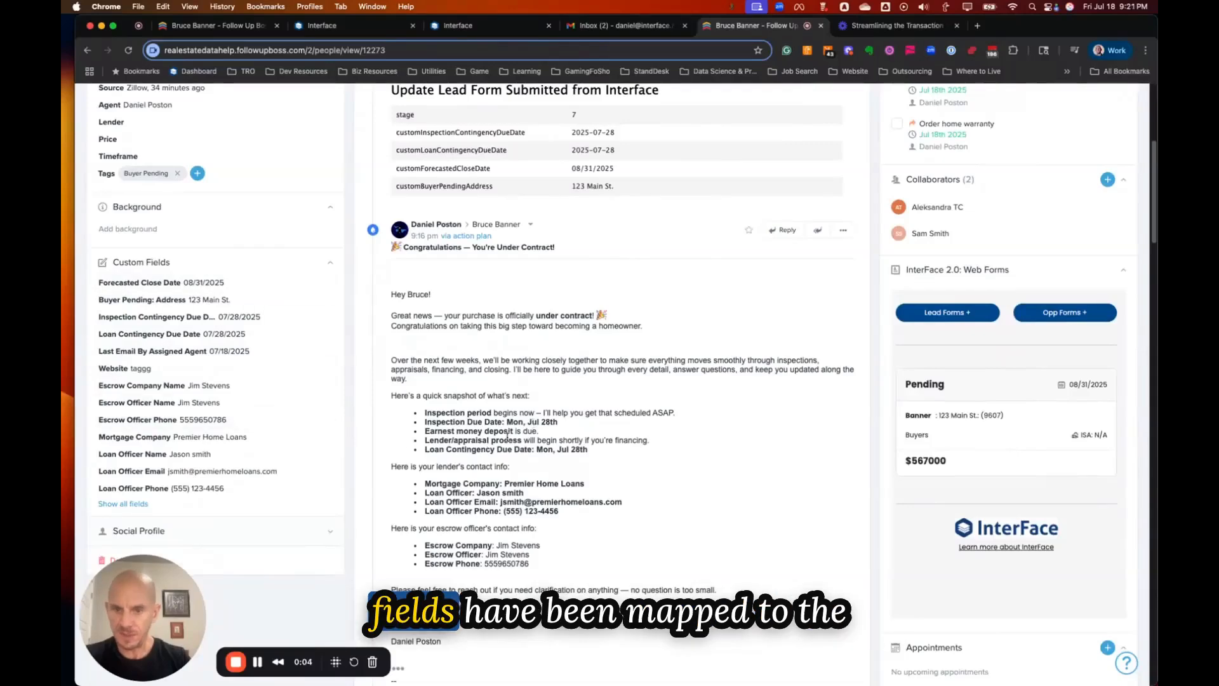
scroll(483, 446, "down", 1)
scroll(483, 446, "down", 3)
scroll(946, 284, "up", 10)
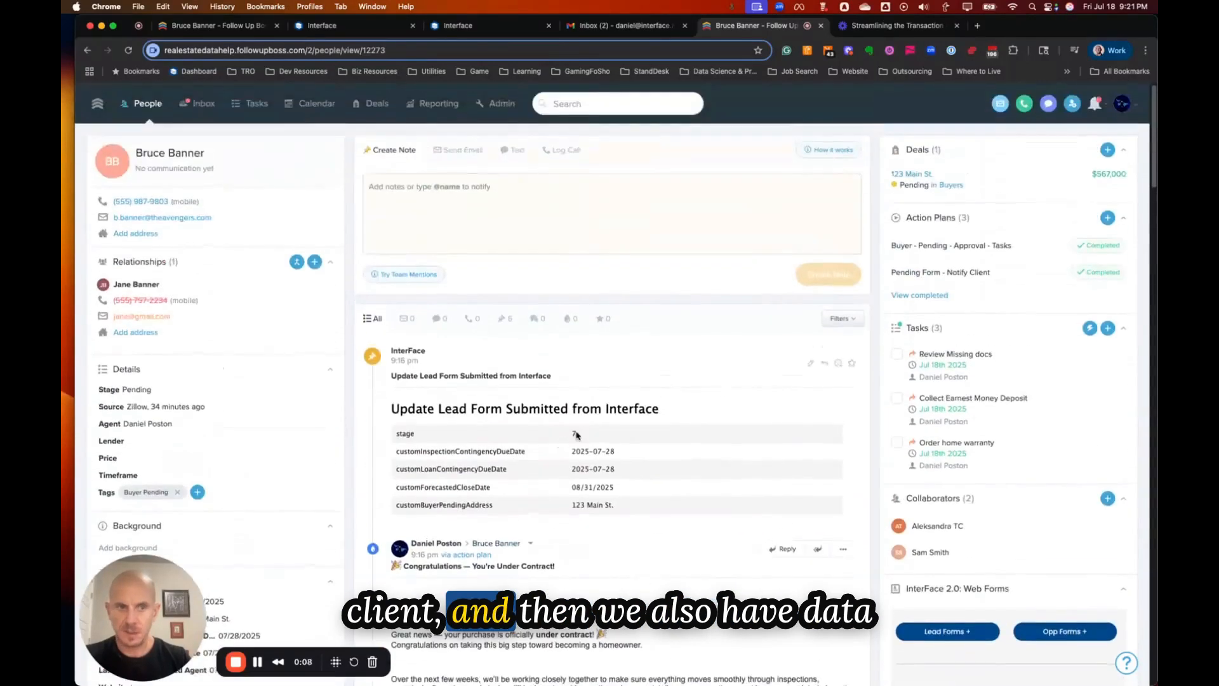
left_click(916, 175)
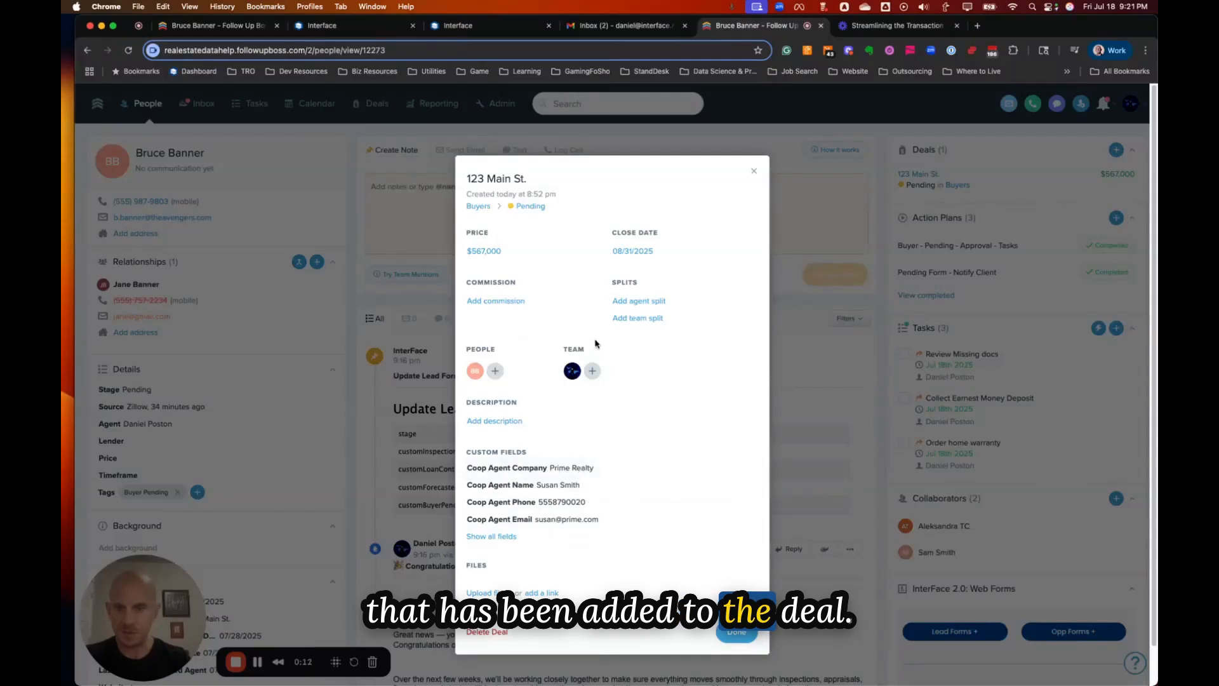
left_click(757, 174)
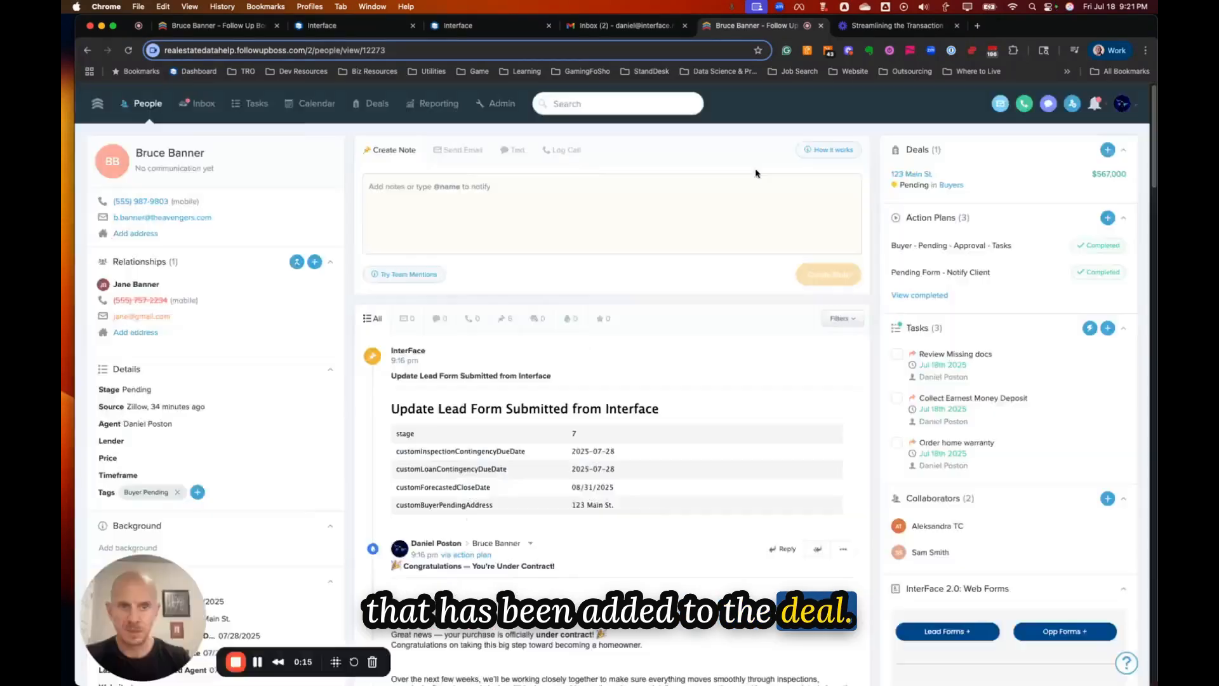